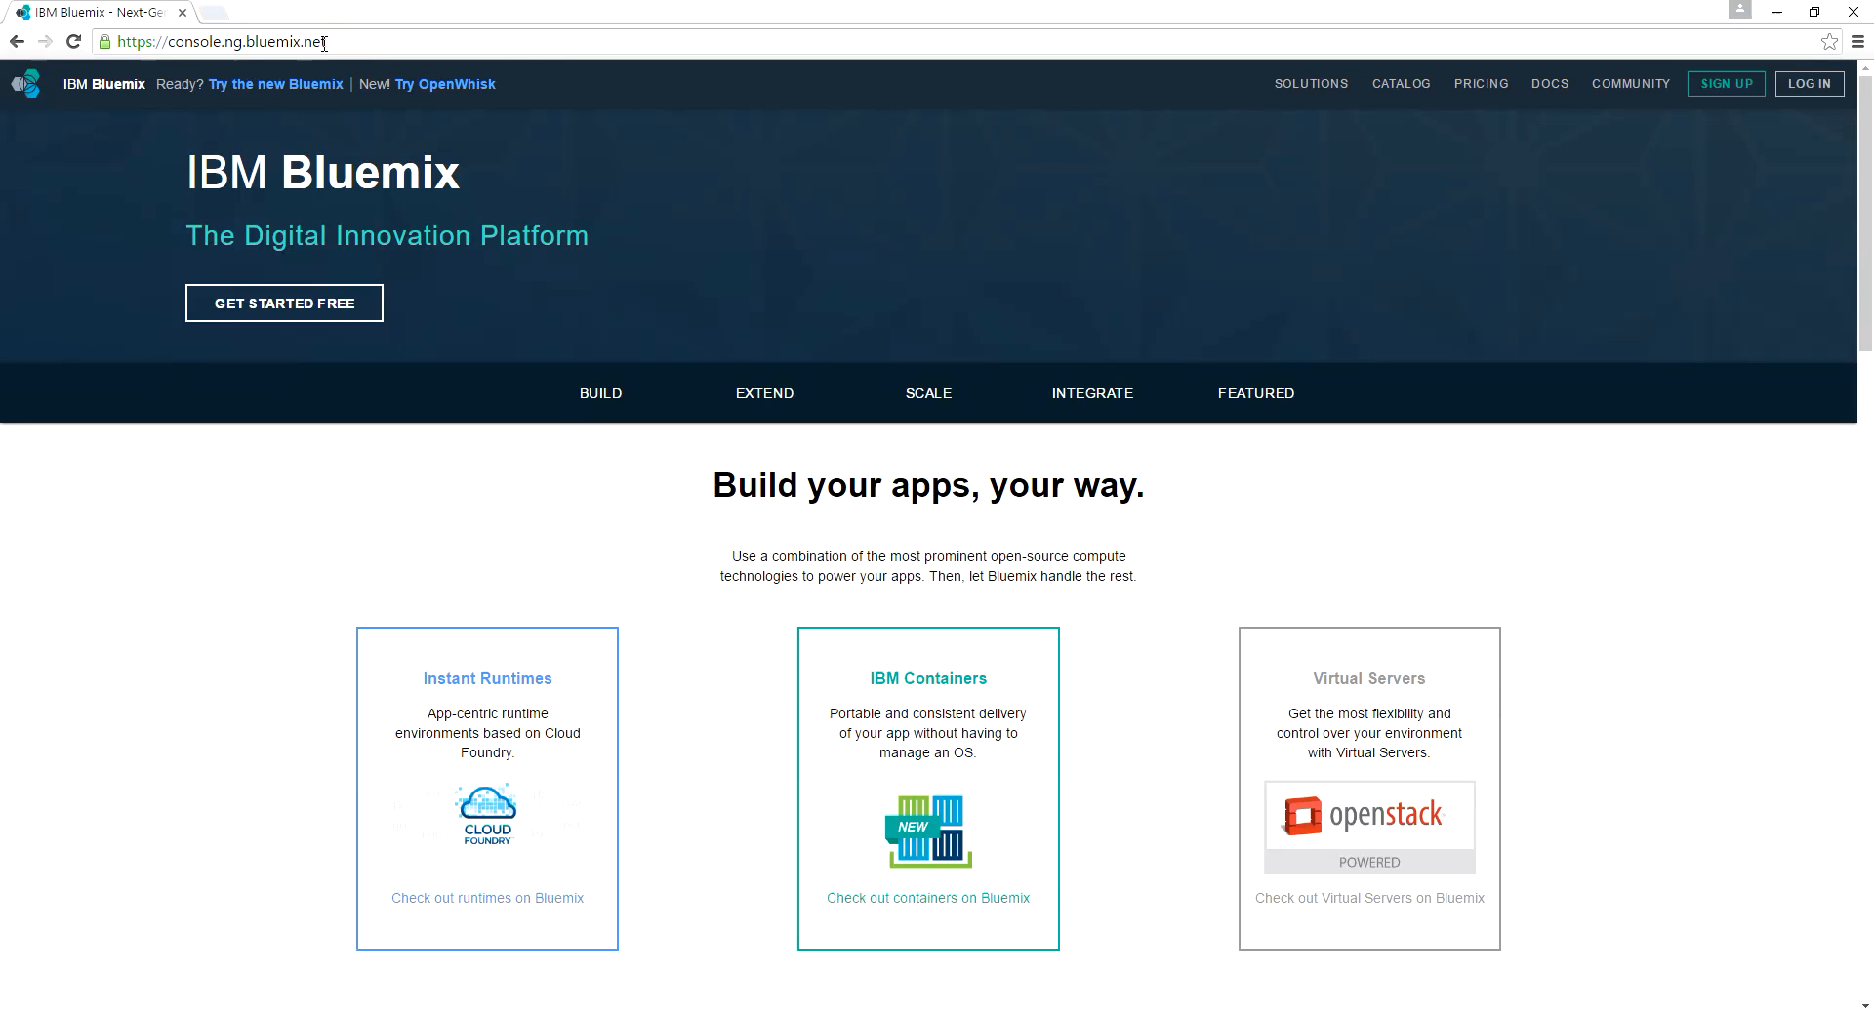
Load the bluemix.net website in the browser
drag(329, 43, 113, 49)
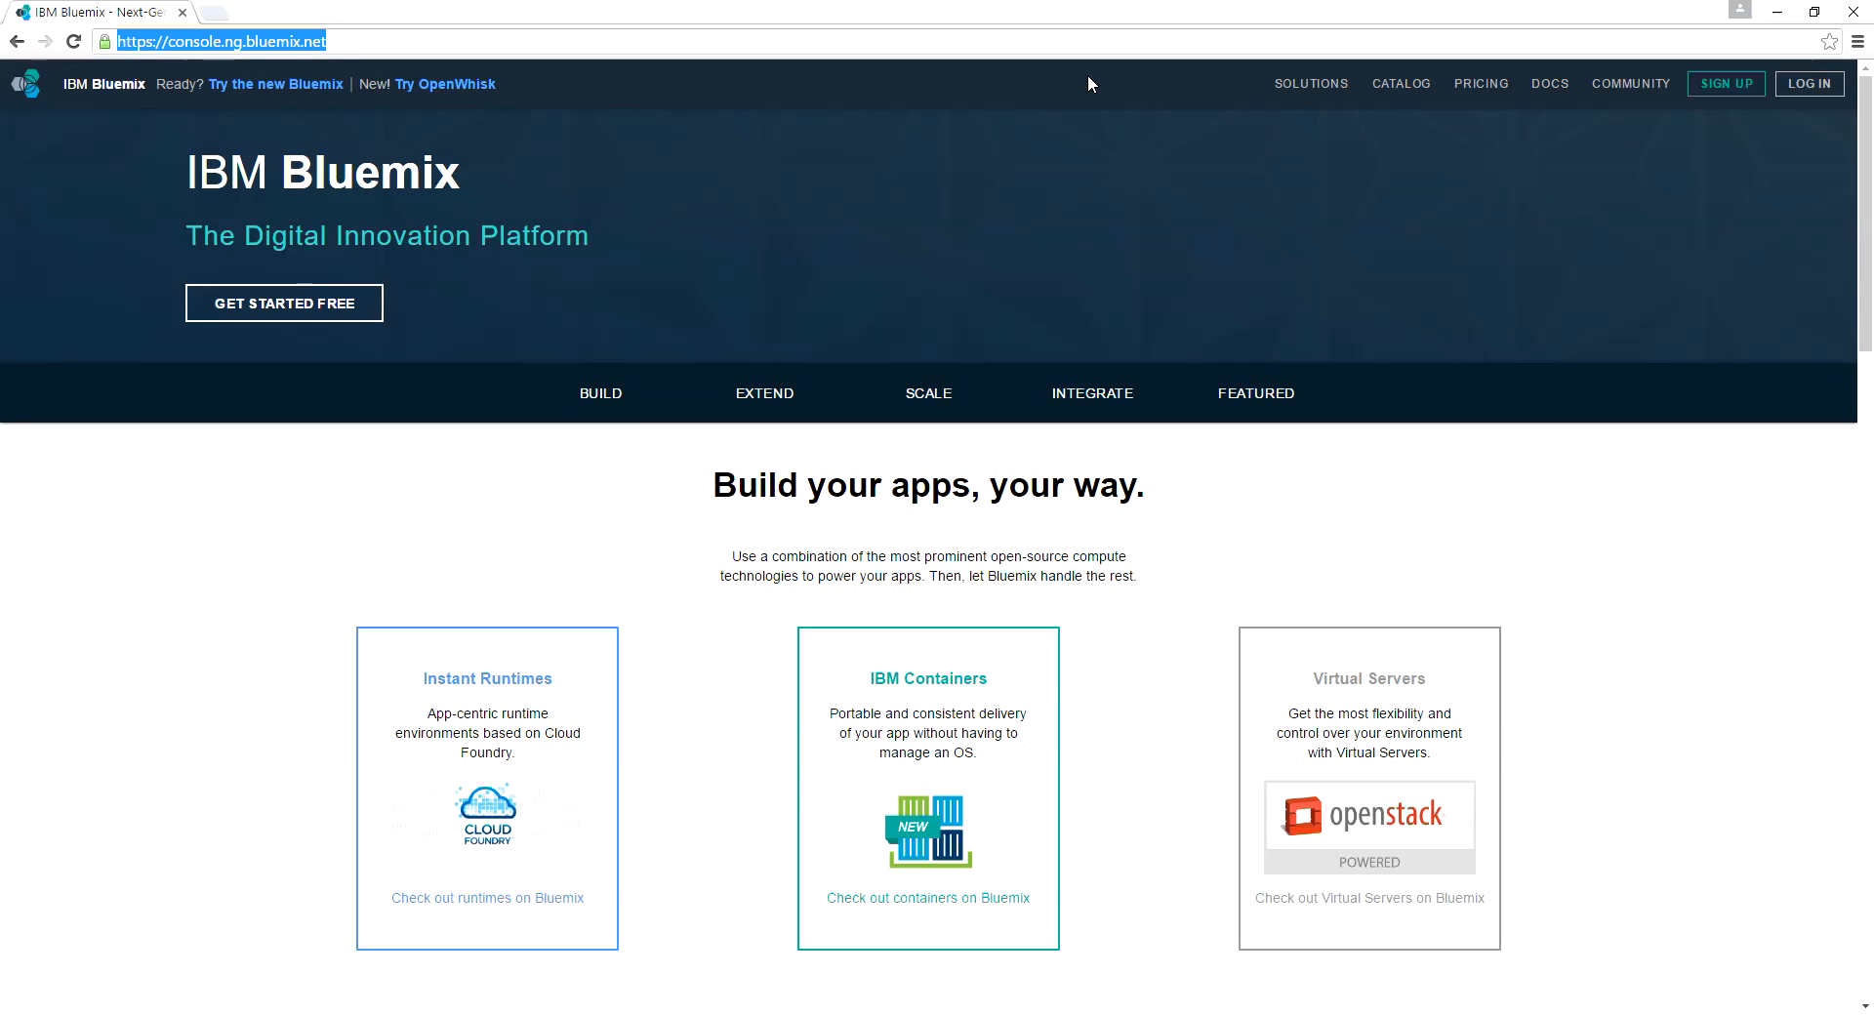
text(blu)
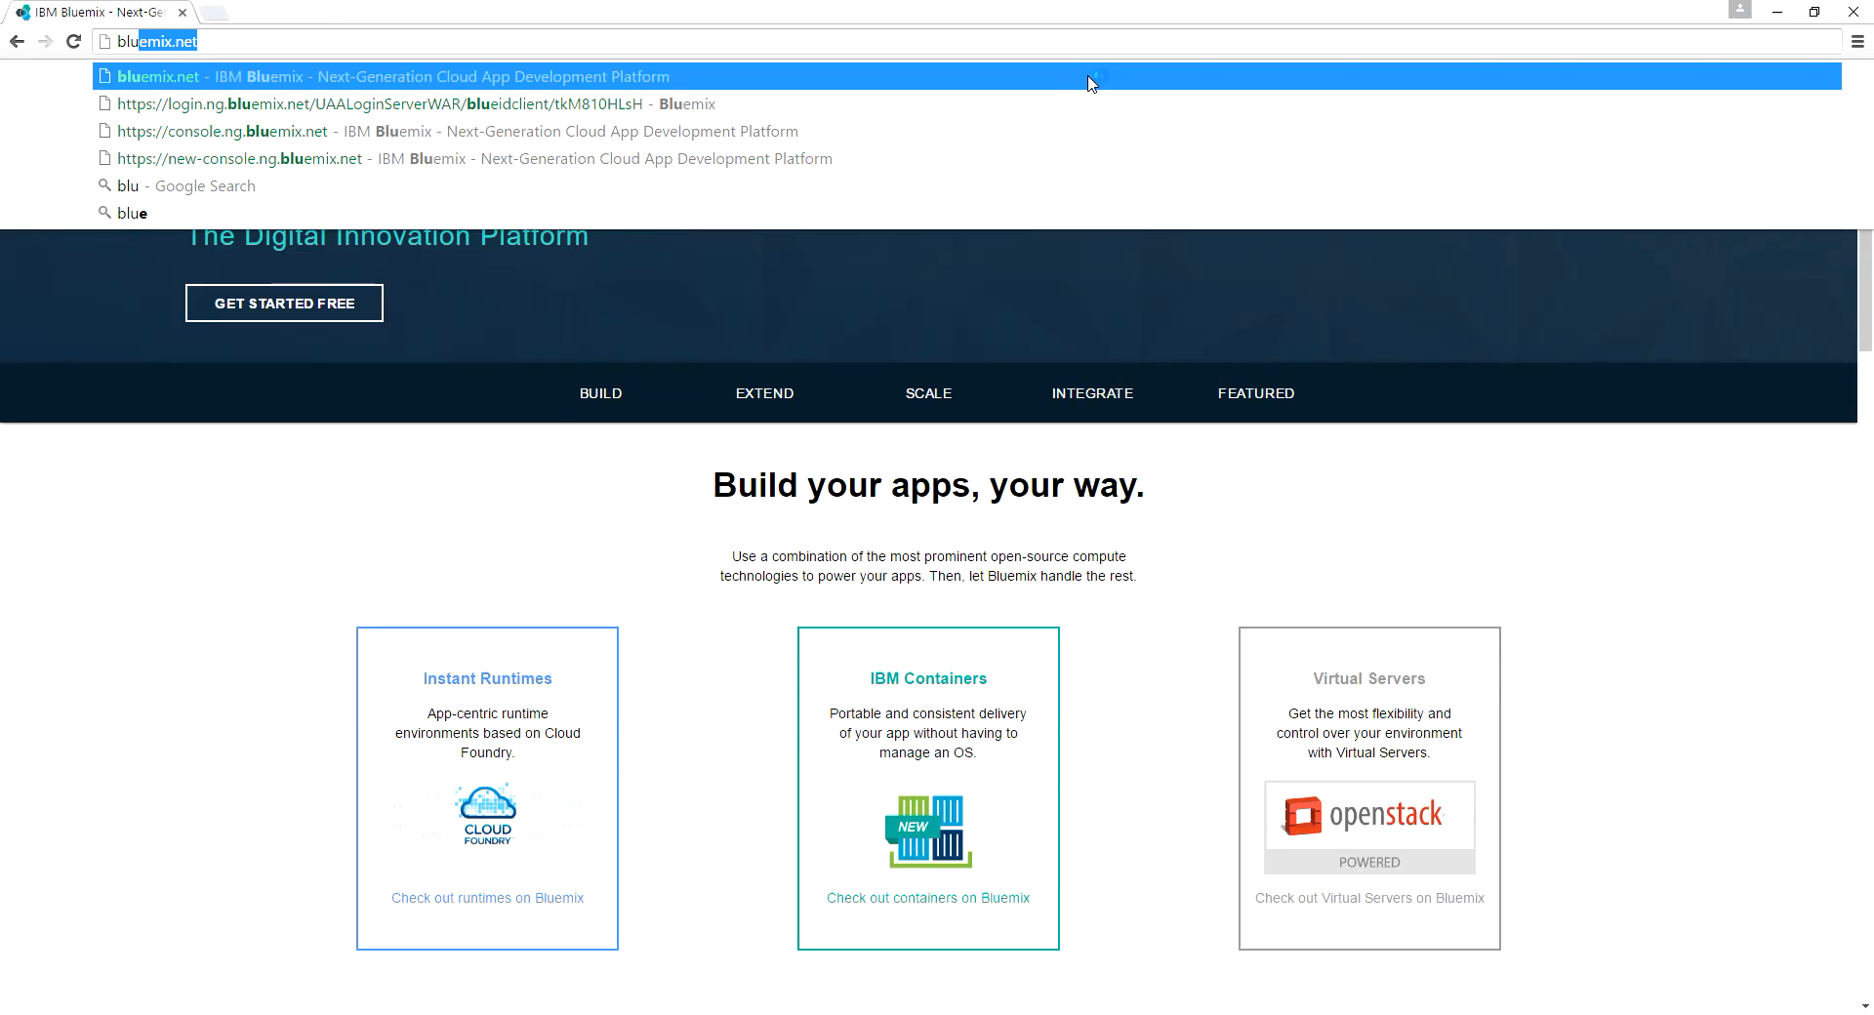
text(emix.net)
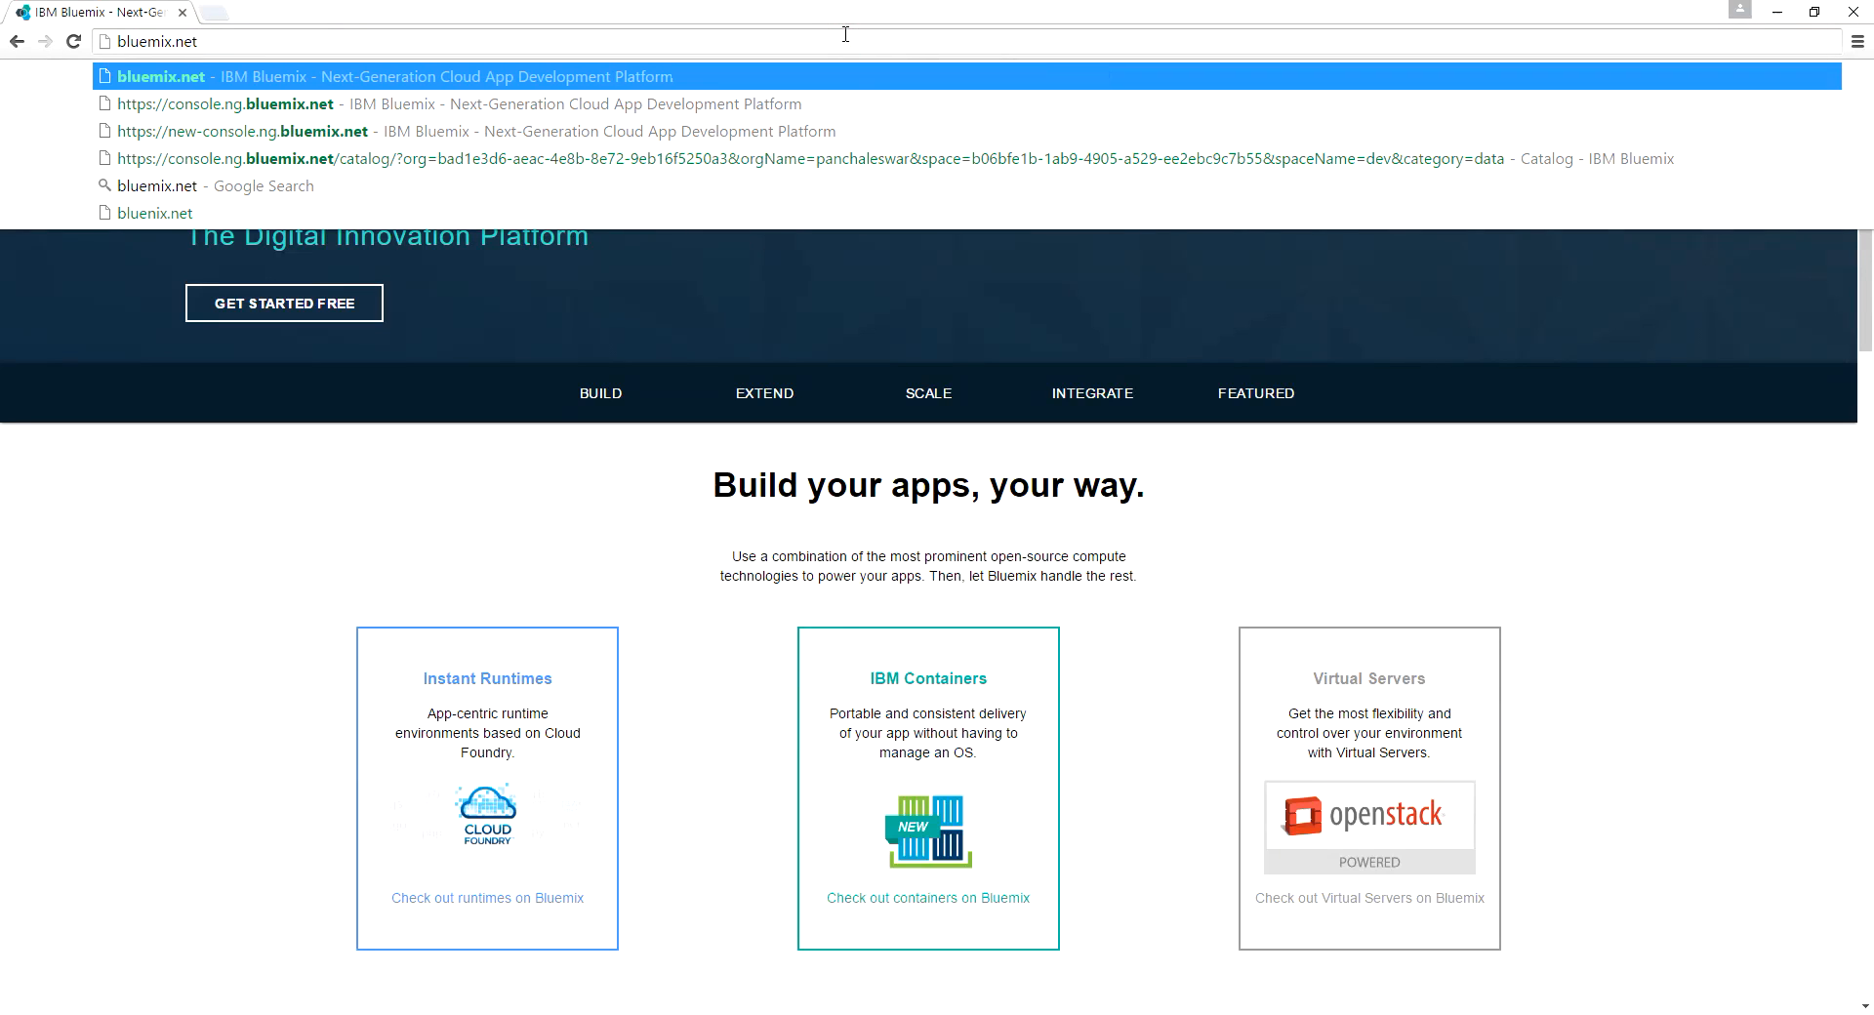
drag(213, 39, 117, 41)
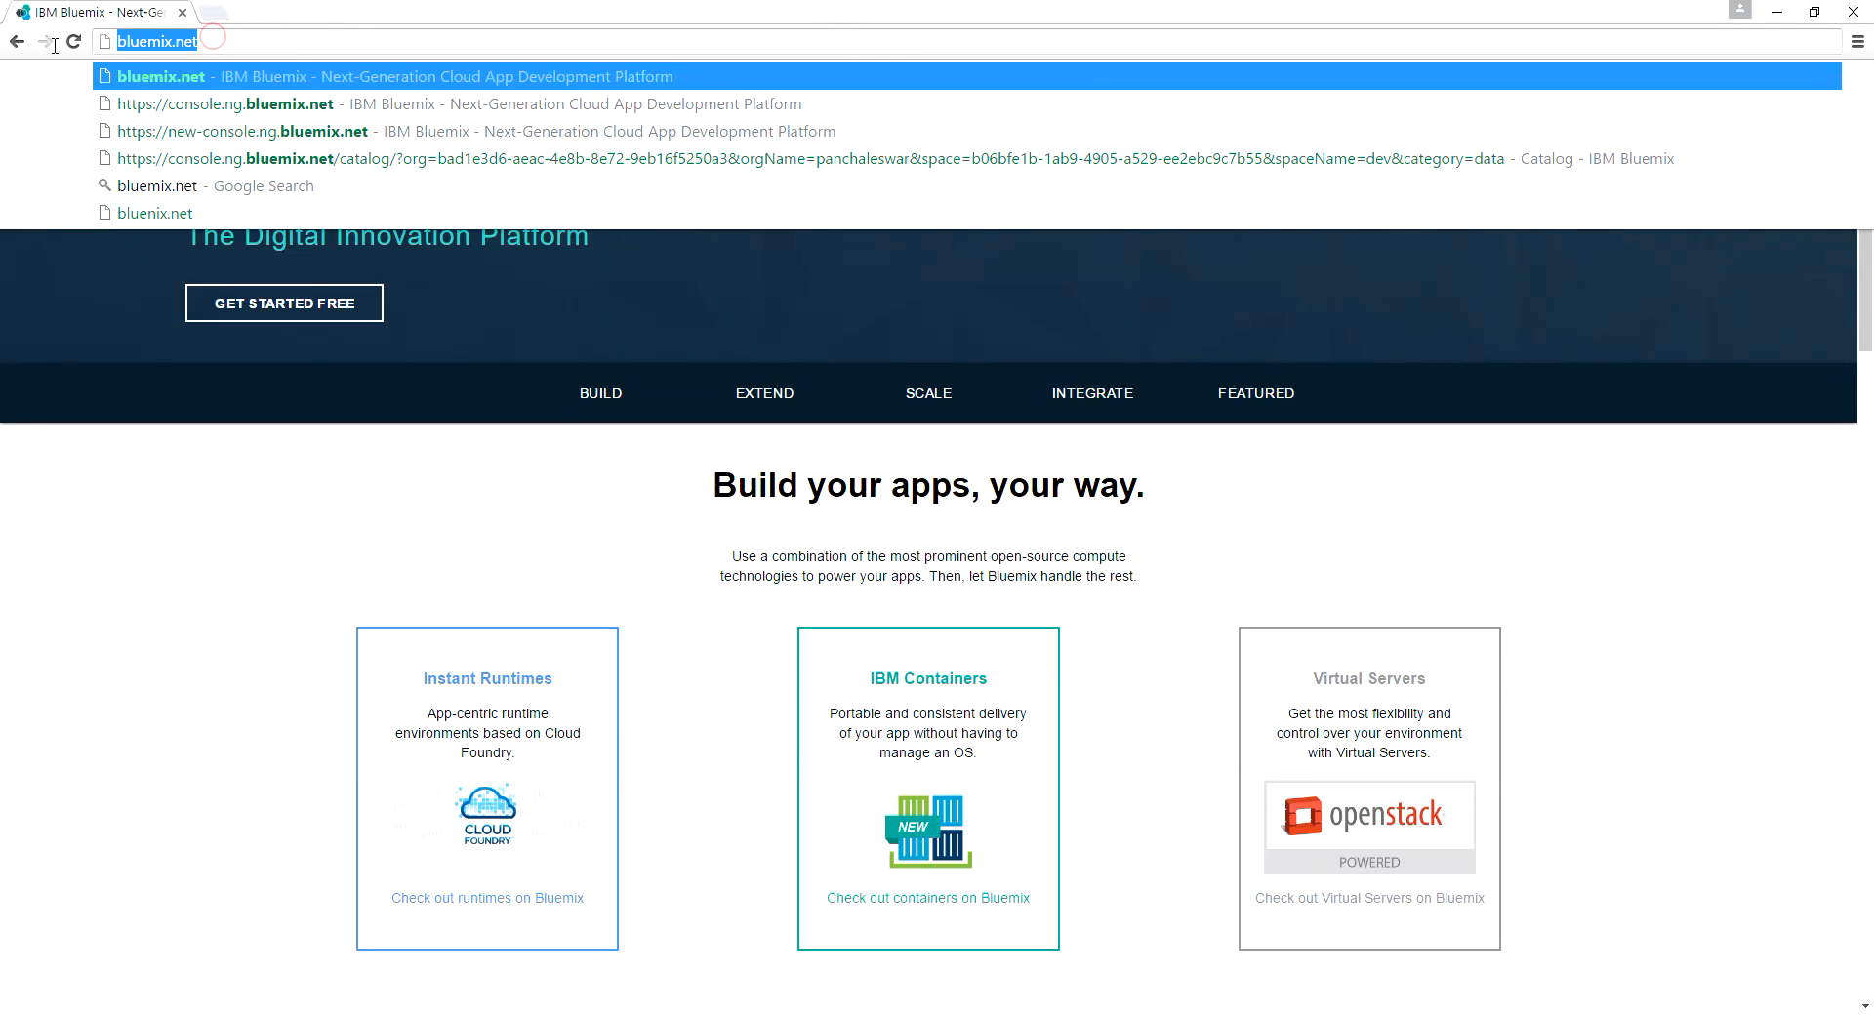
click(219, 42)
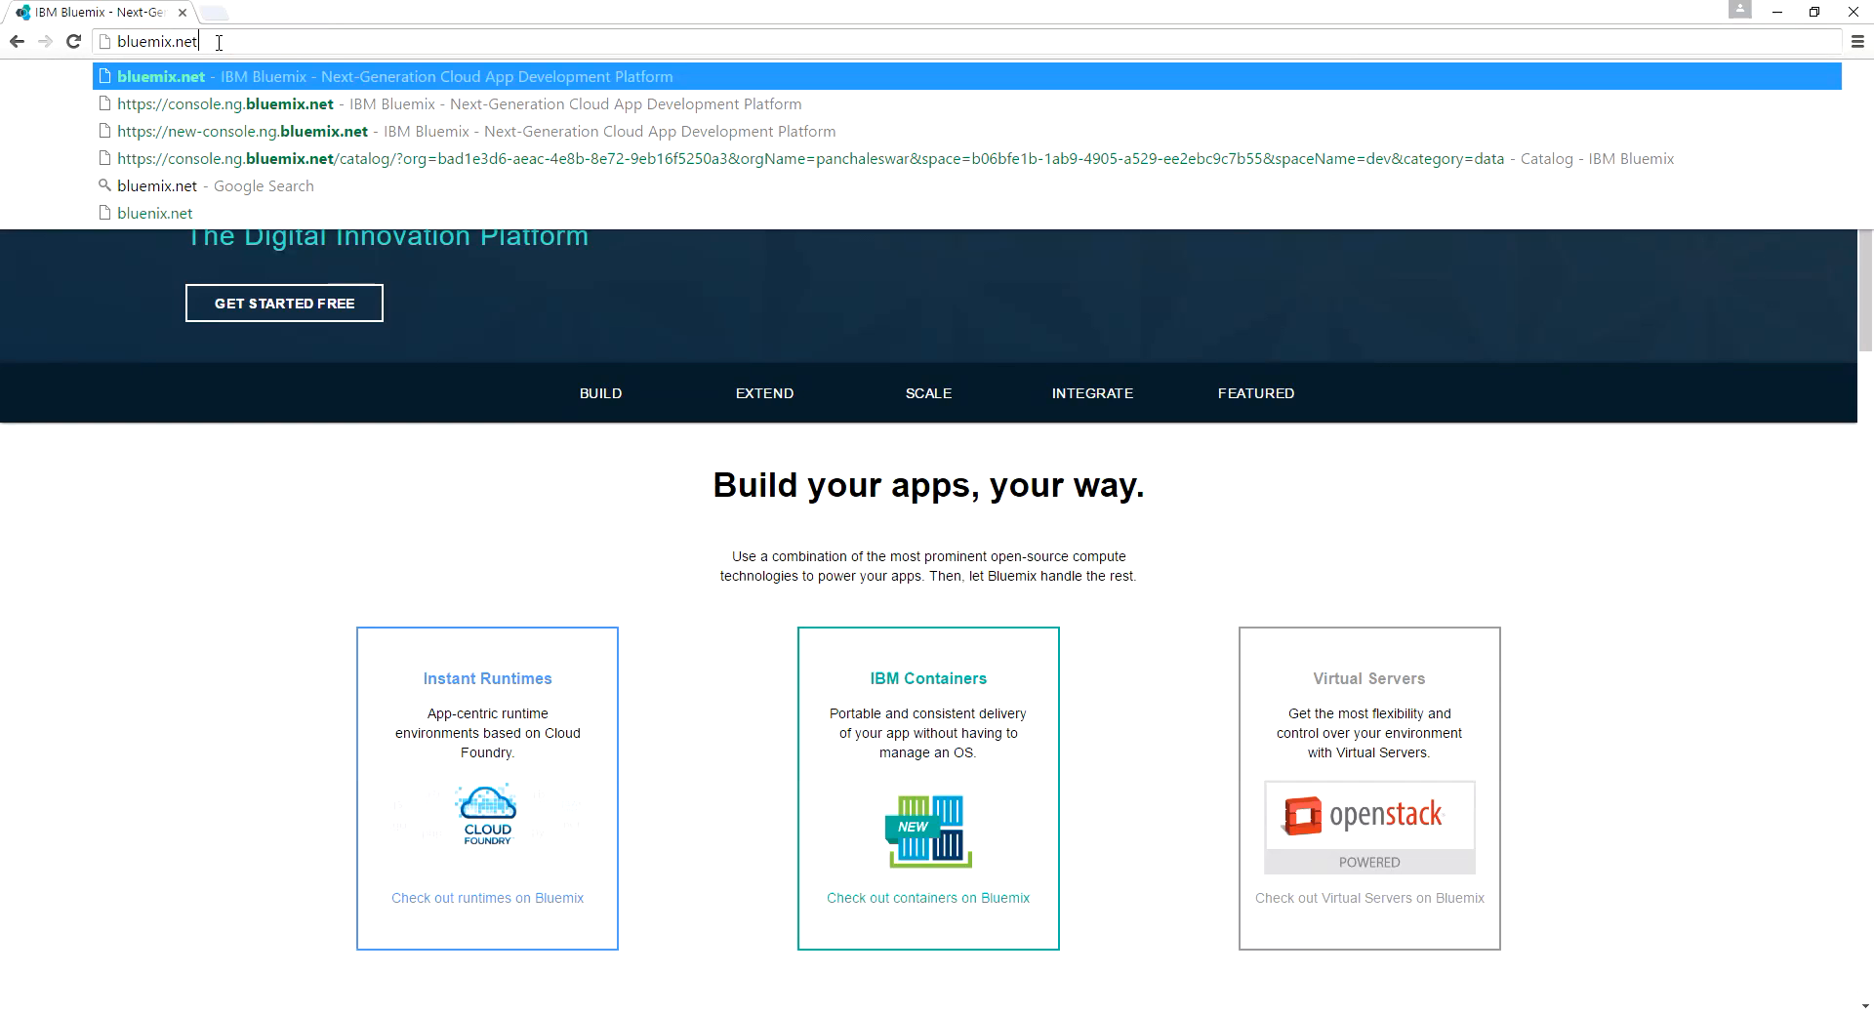
key(Return)
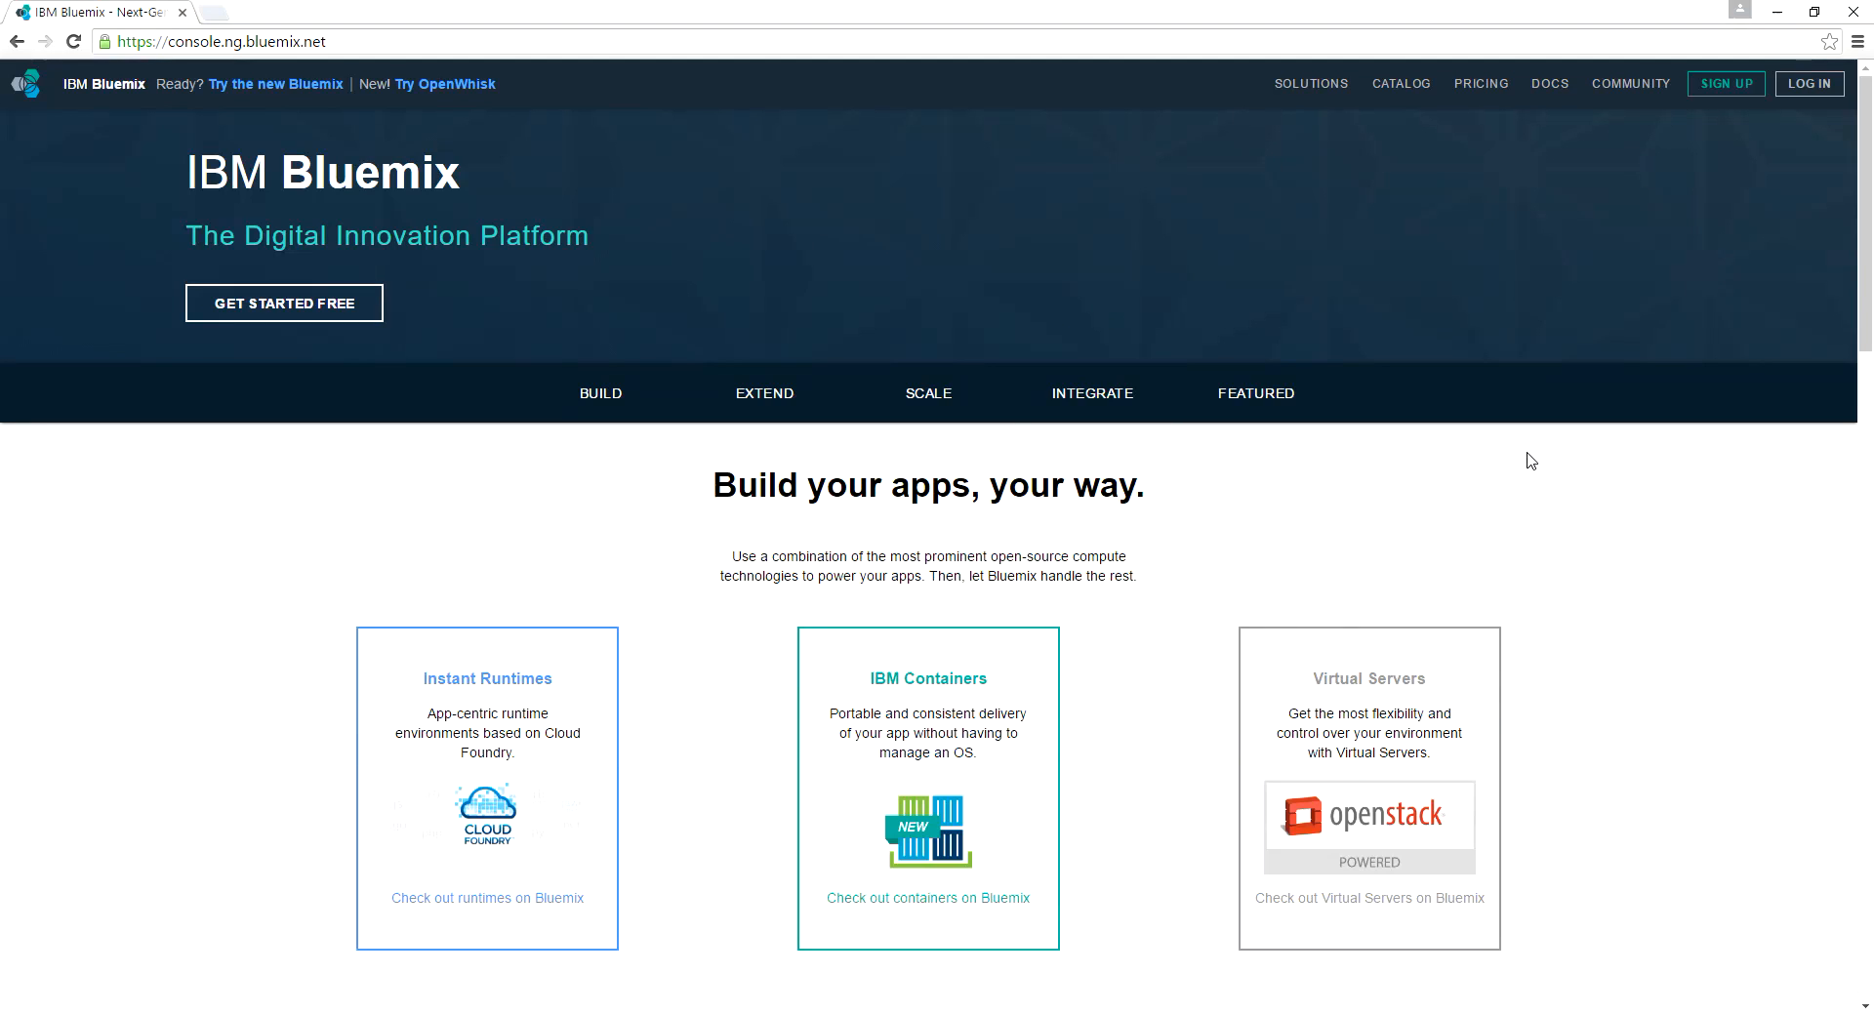
Open the Bluemix sign-up form to review its required fields, and return to the home page
click(1740, 94)
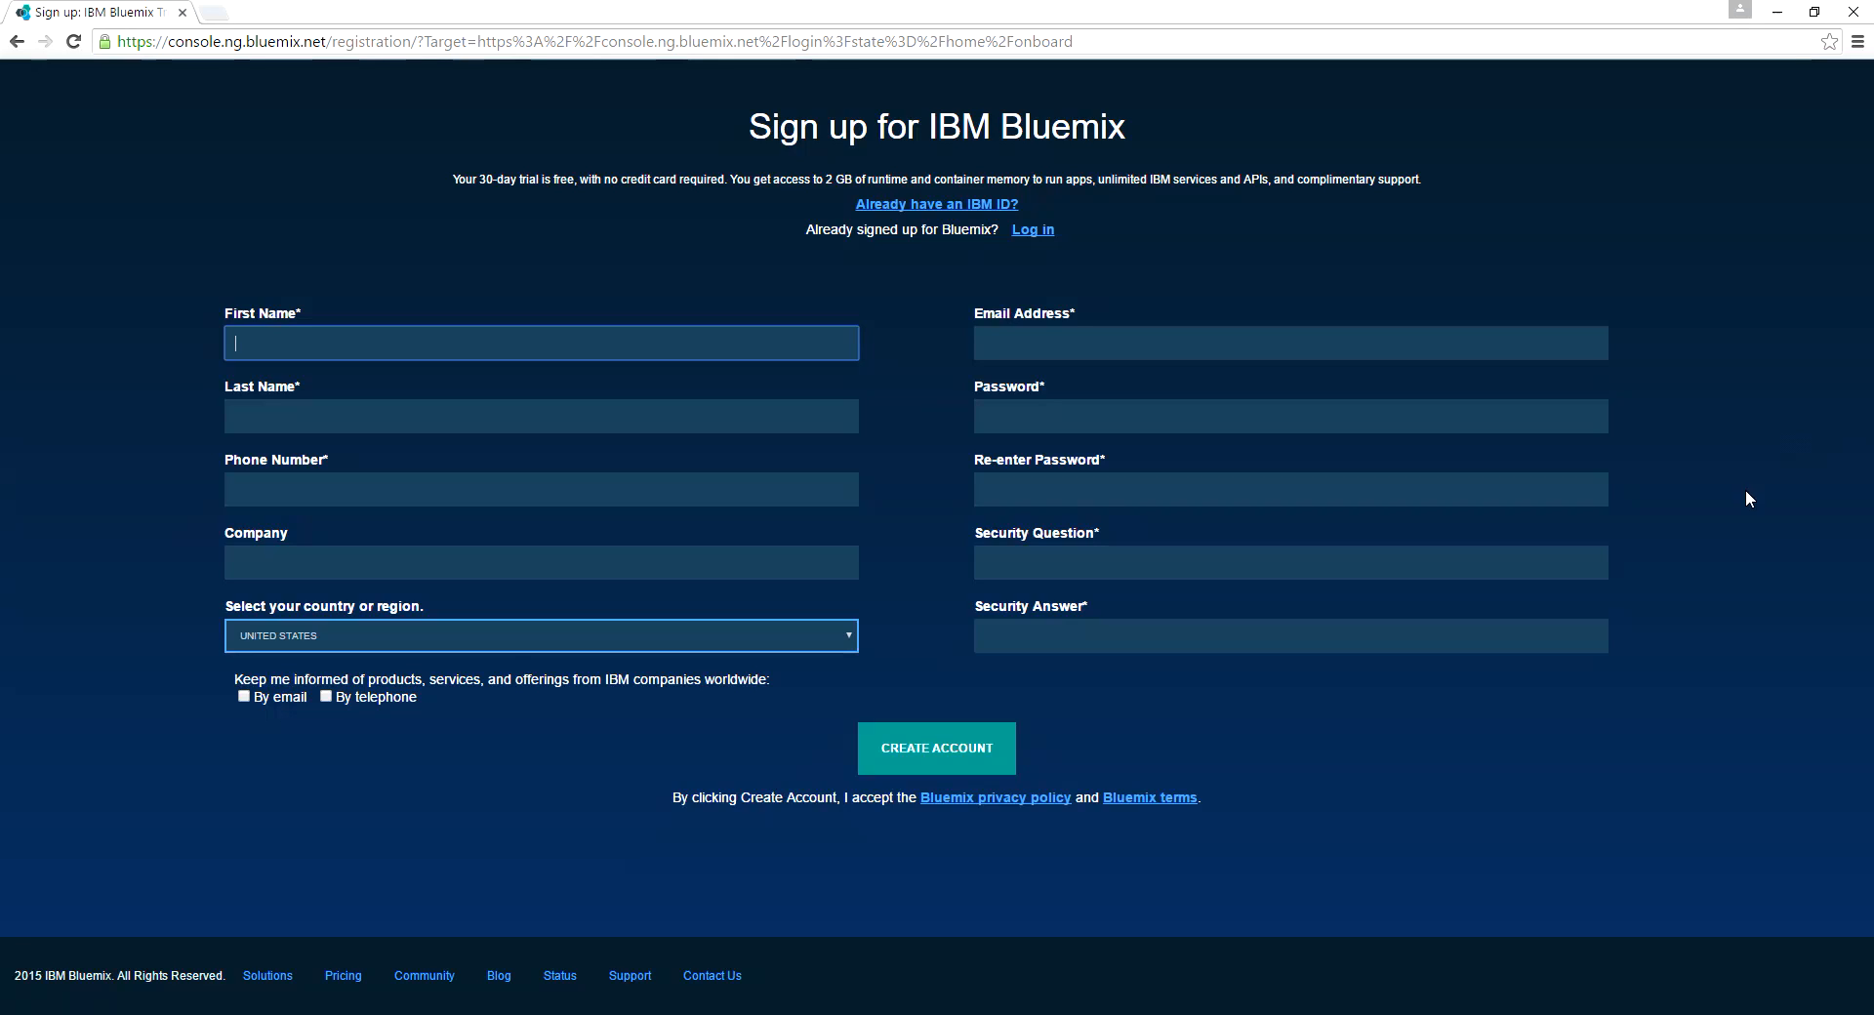
click(1027, 342)
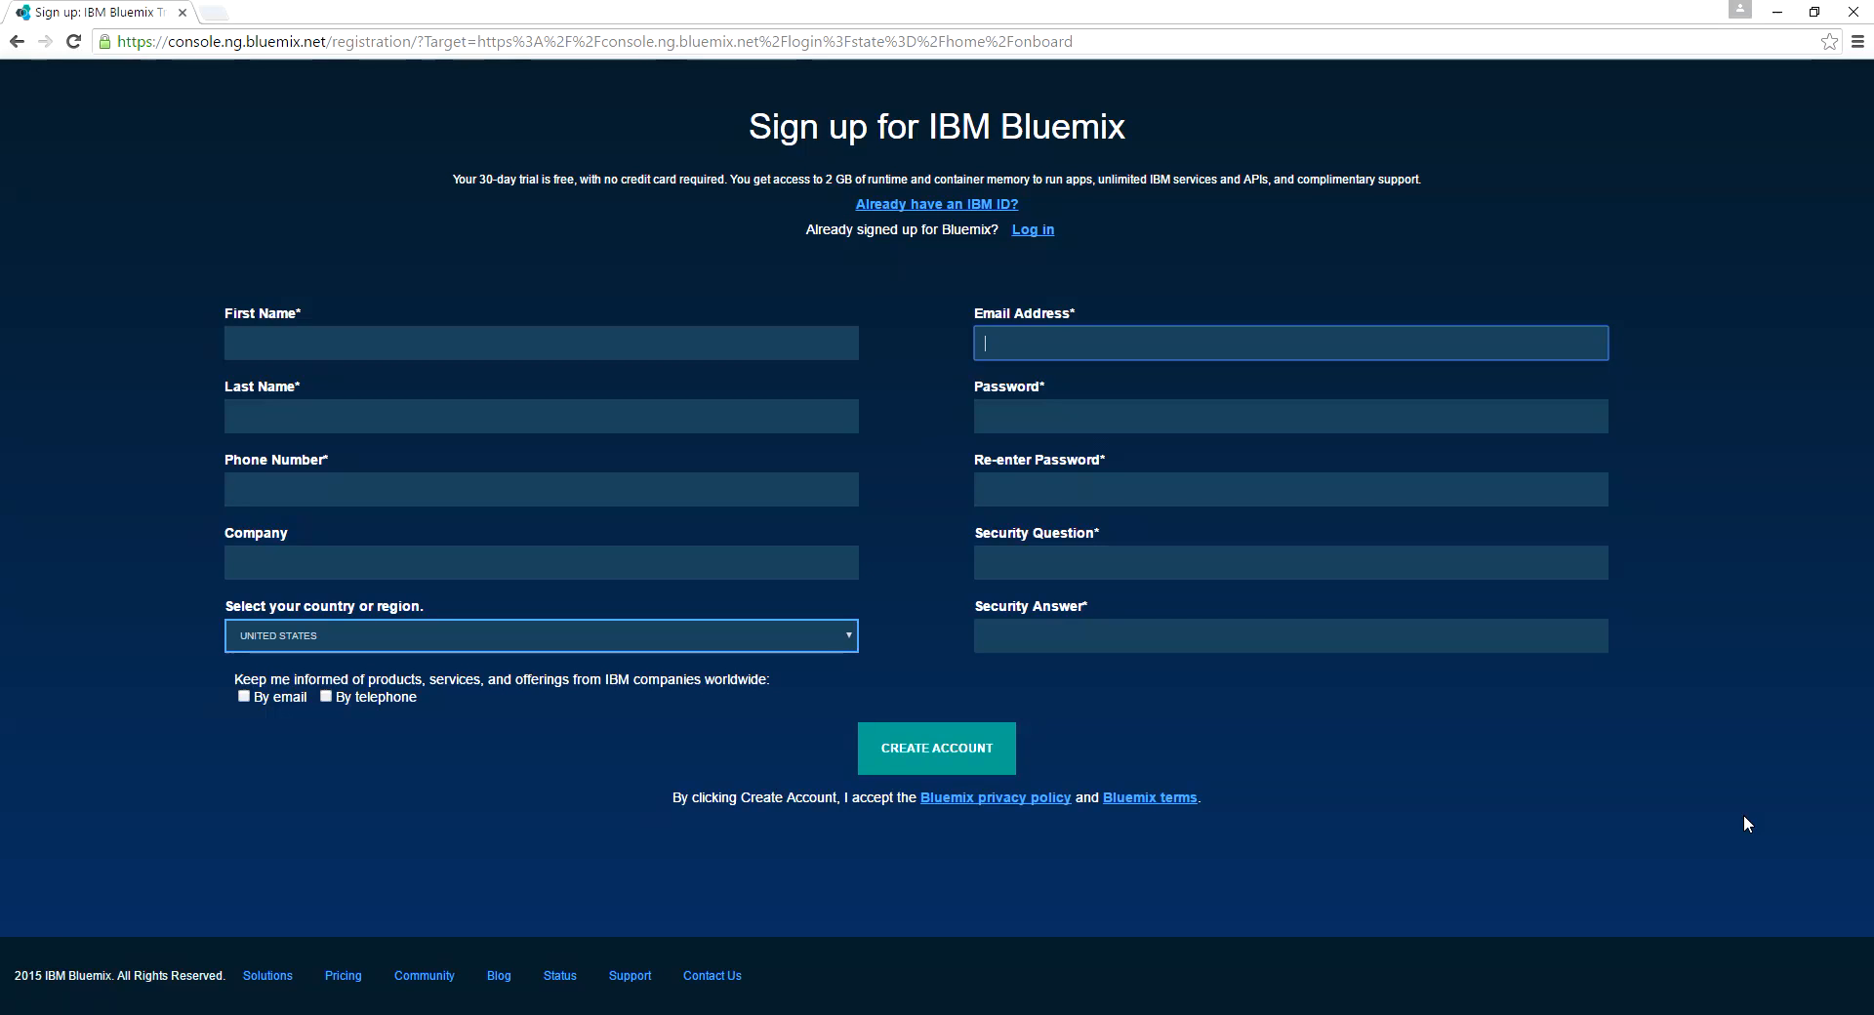
click(1714, 1011)
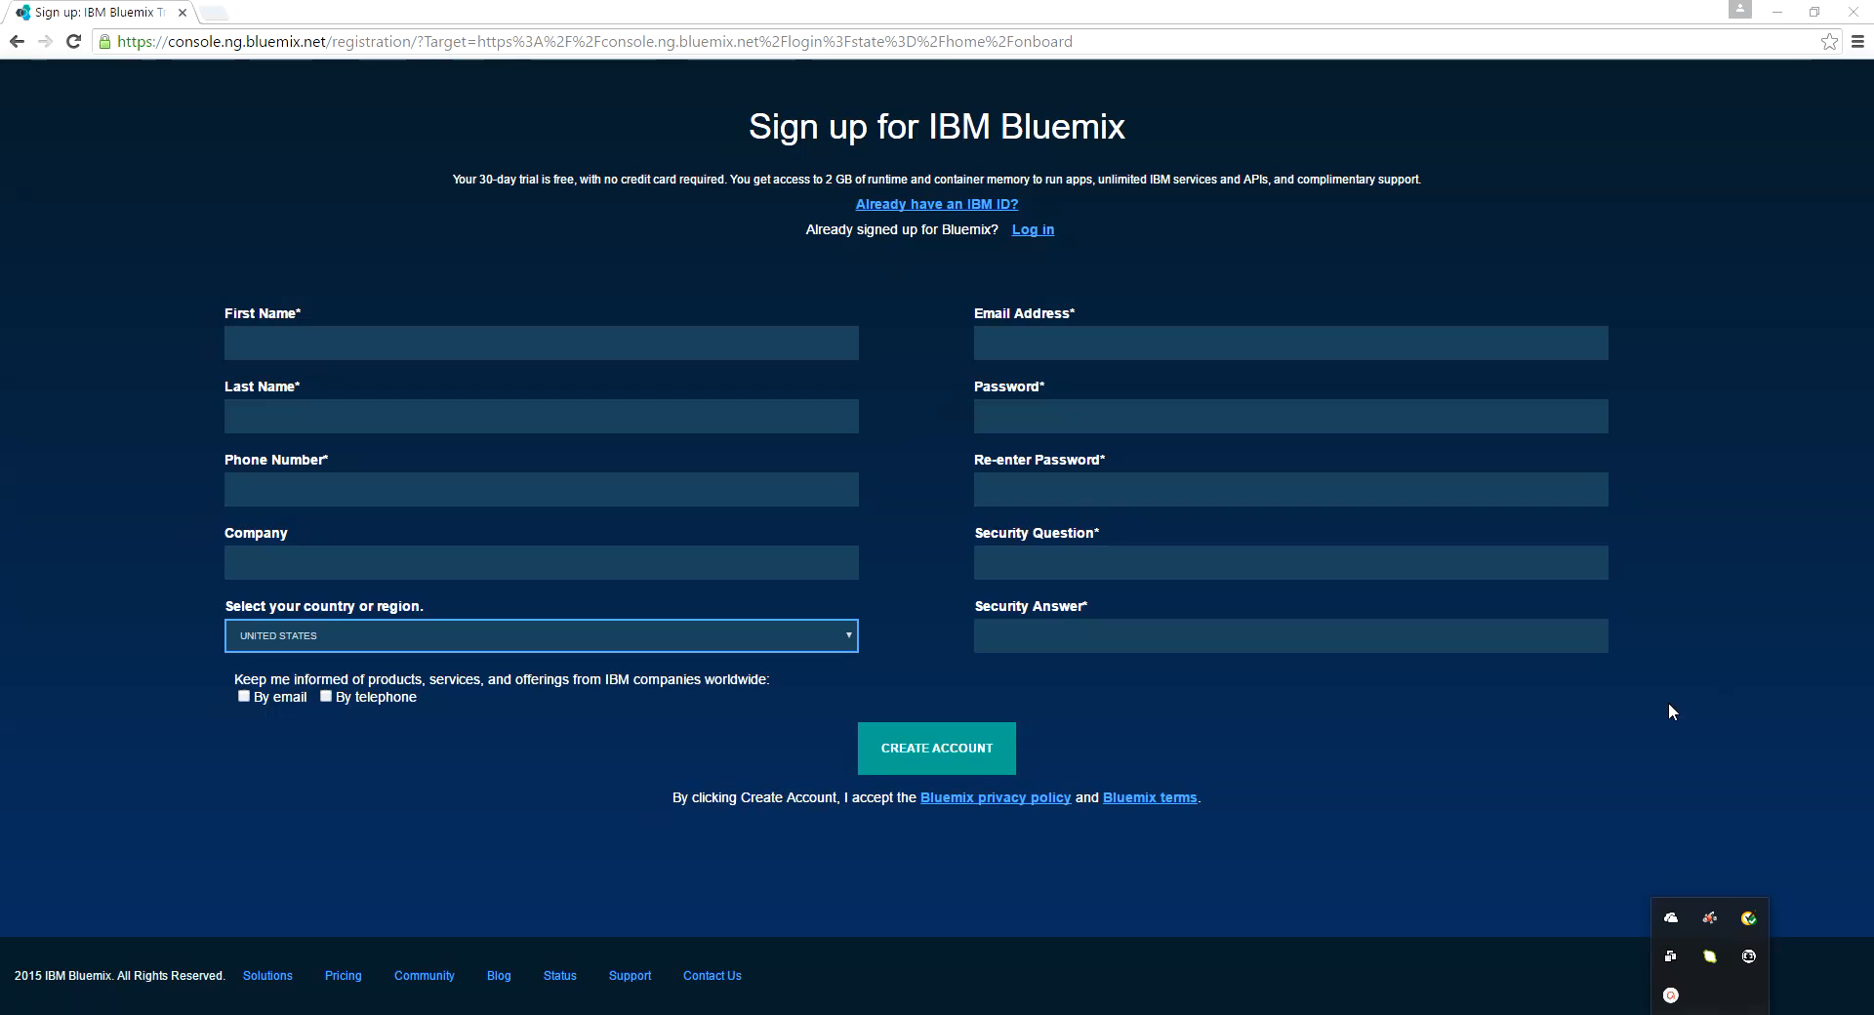
click(16, 41)
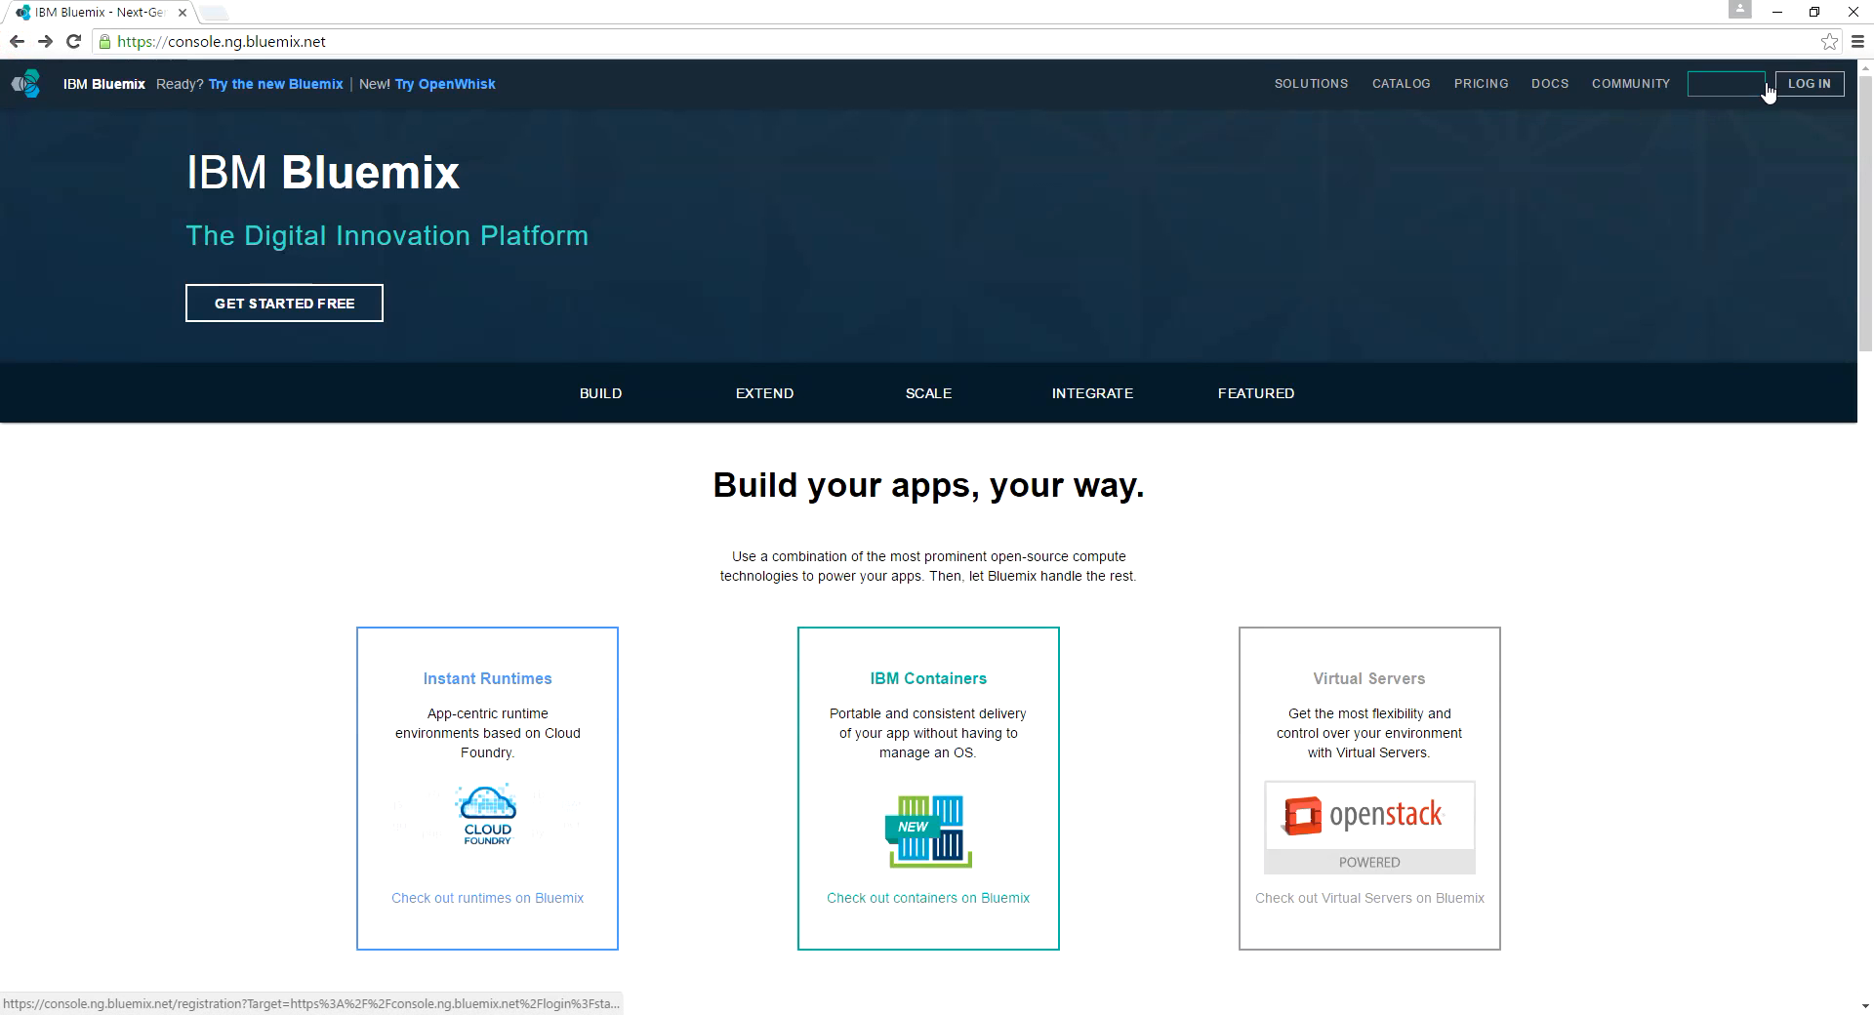
Open the log-in page for signing in to Bluemix with an IBM id
click(1807, 82)
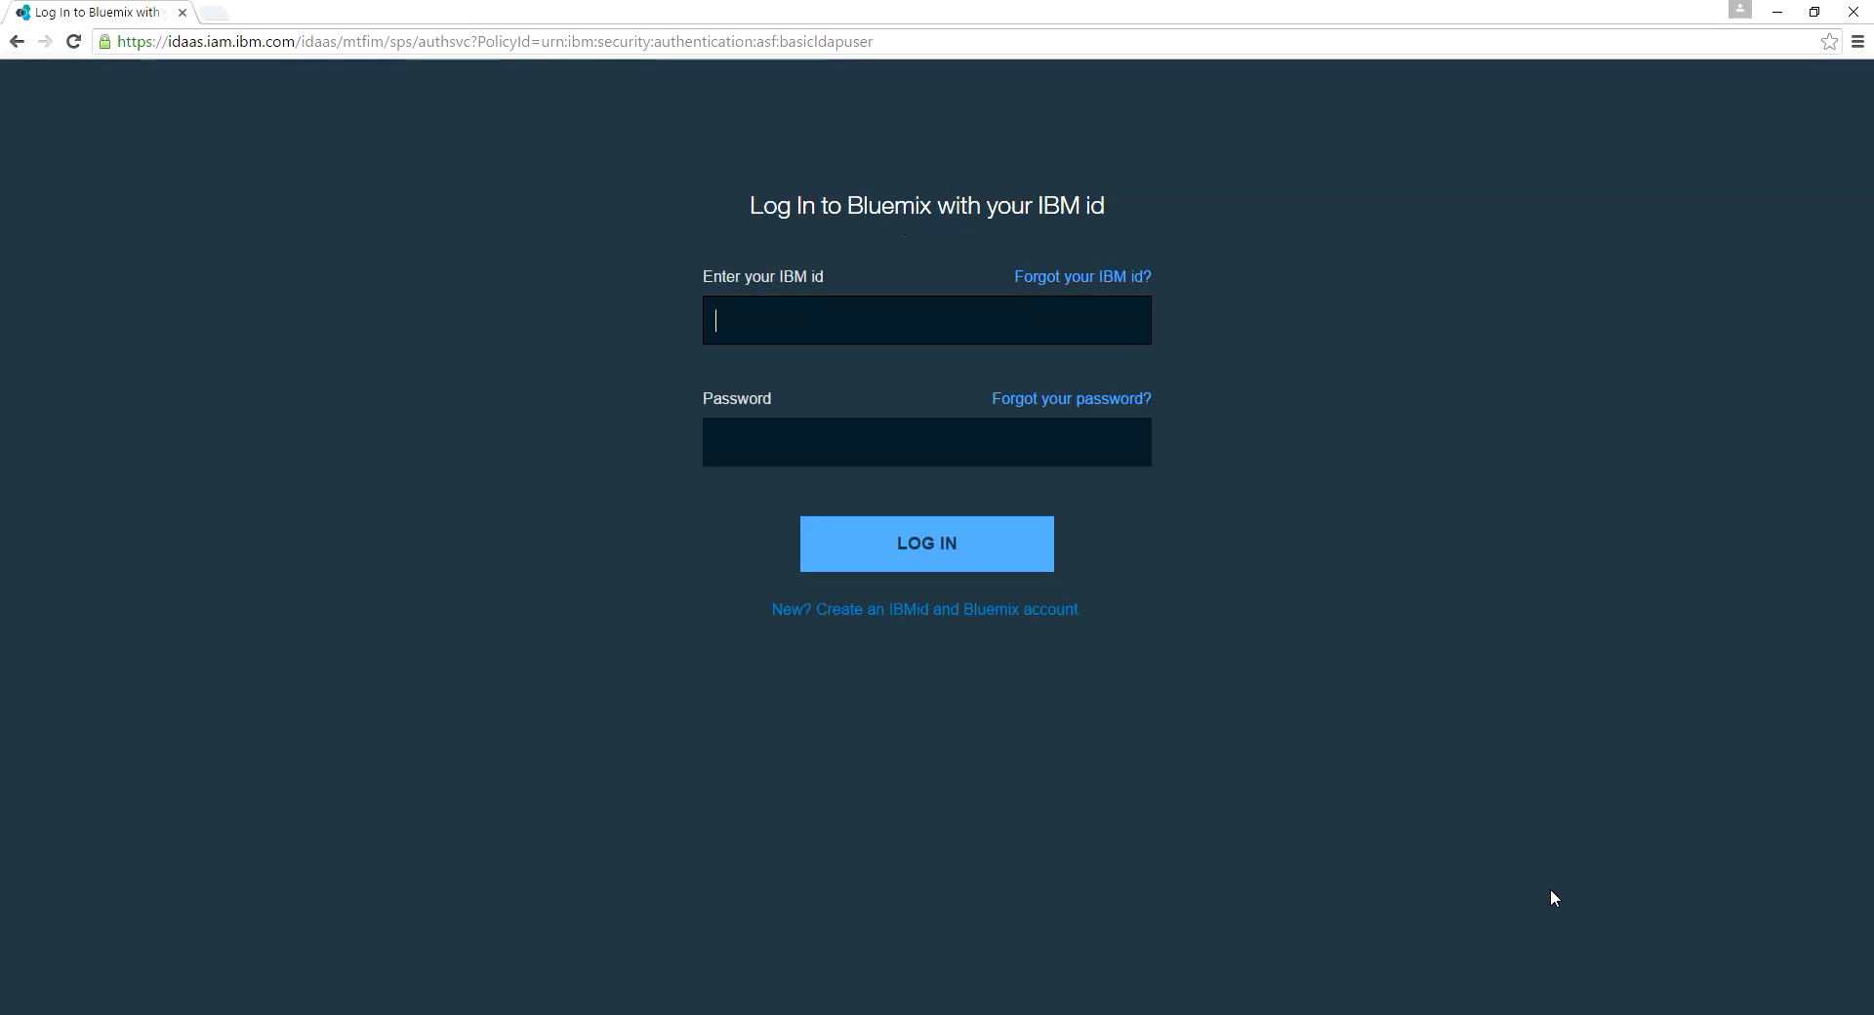
click(1687, 1013)
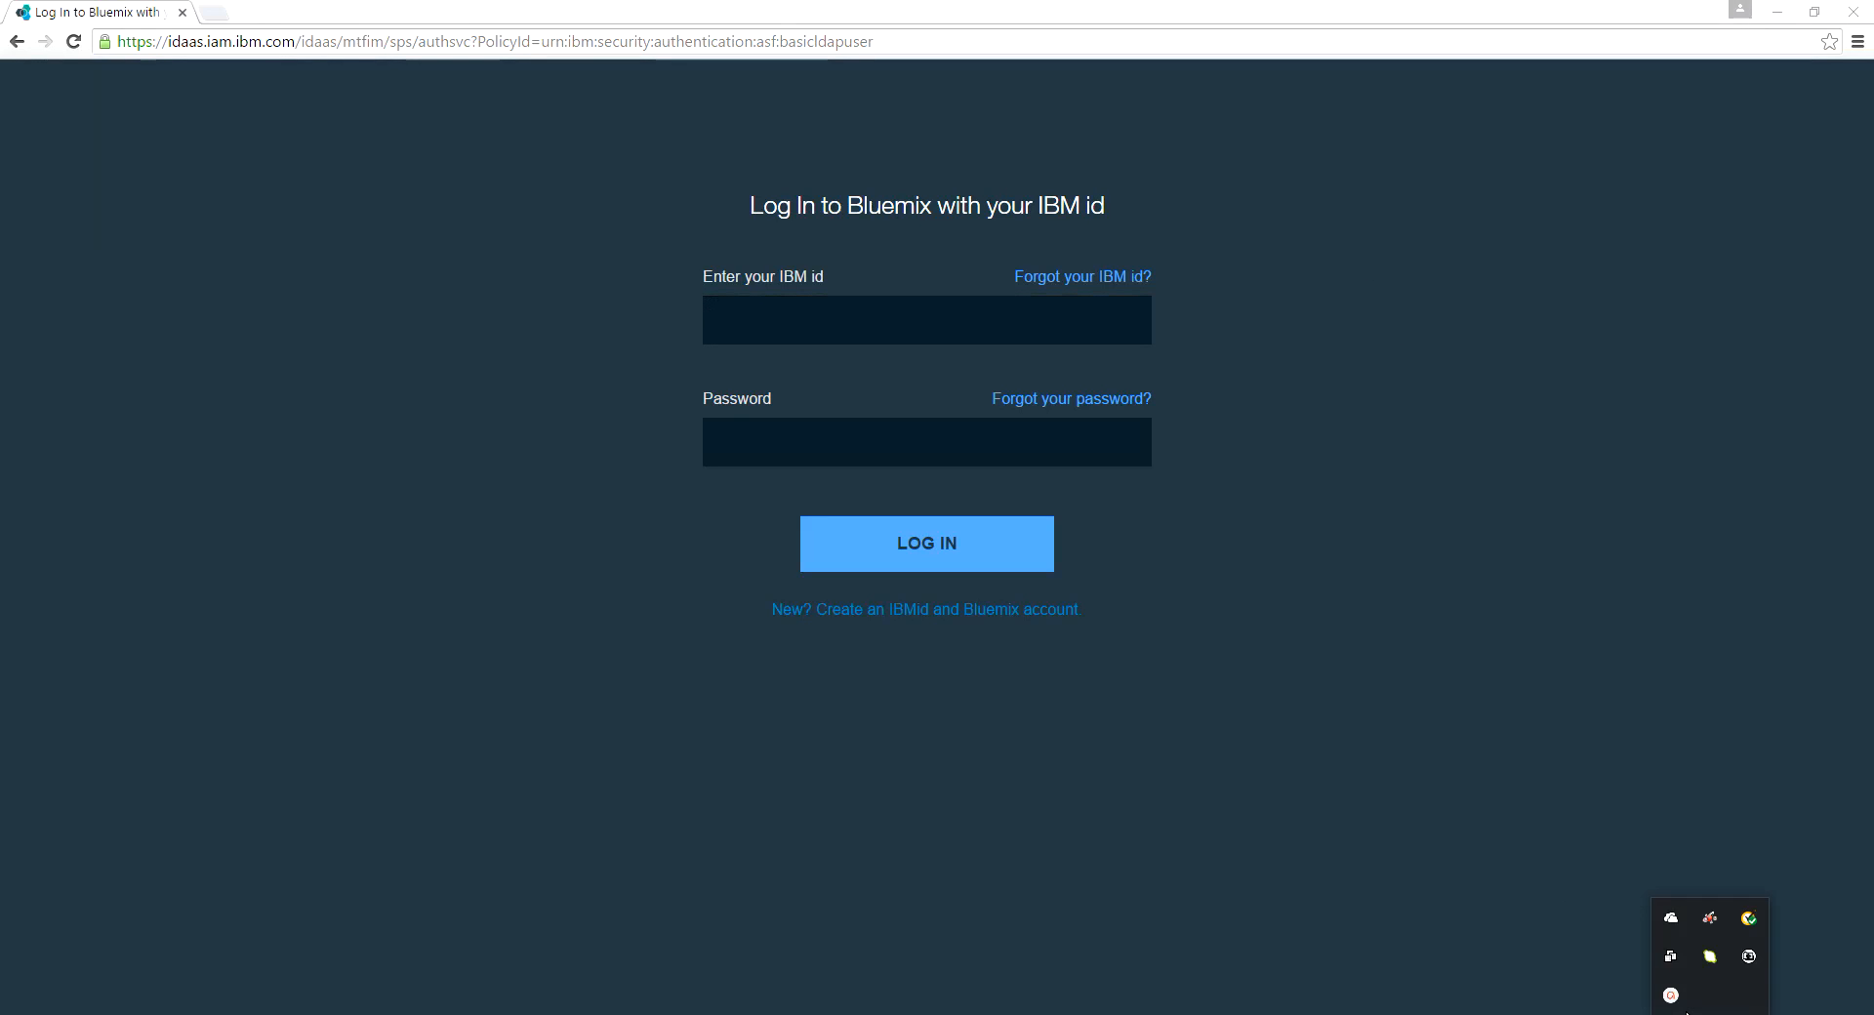
click(1671, 995)
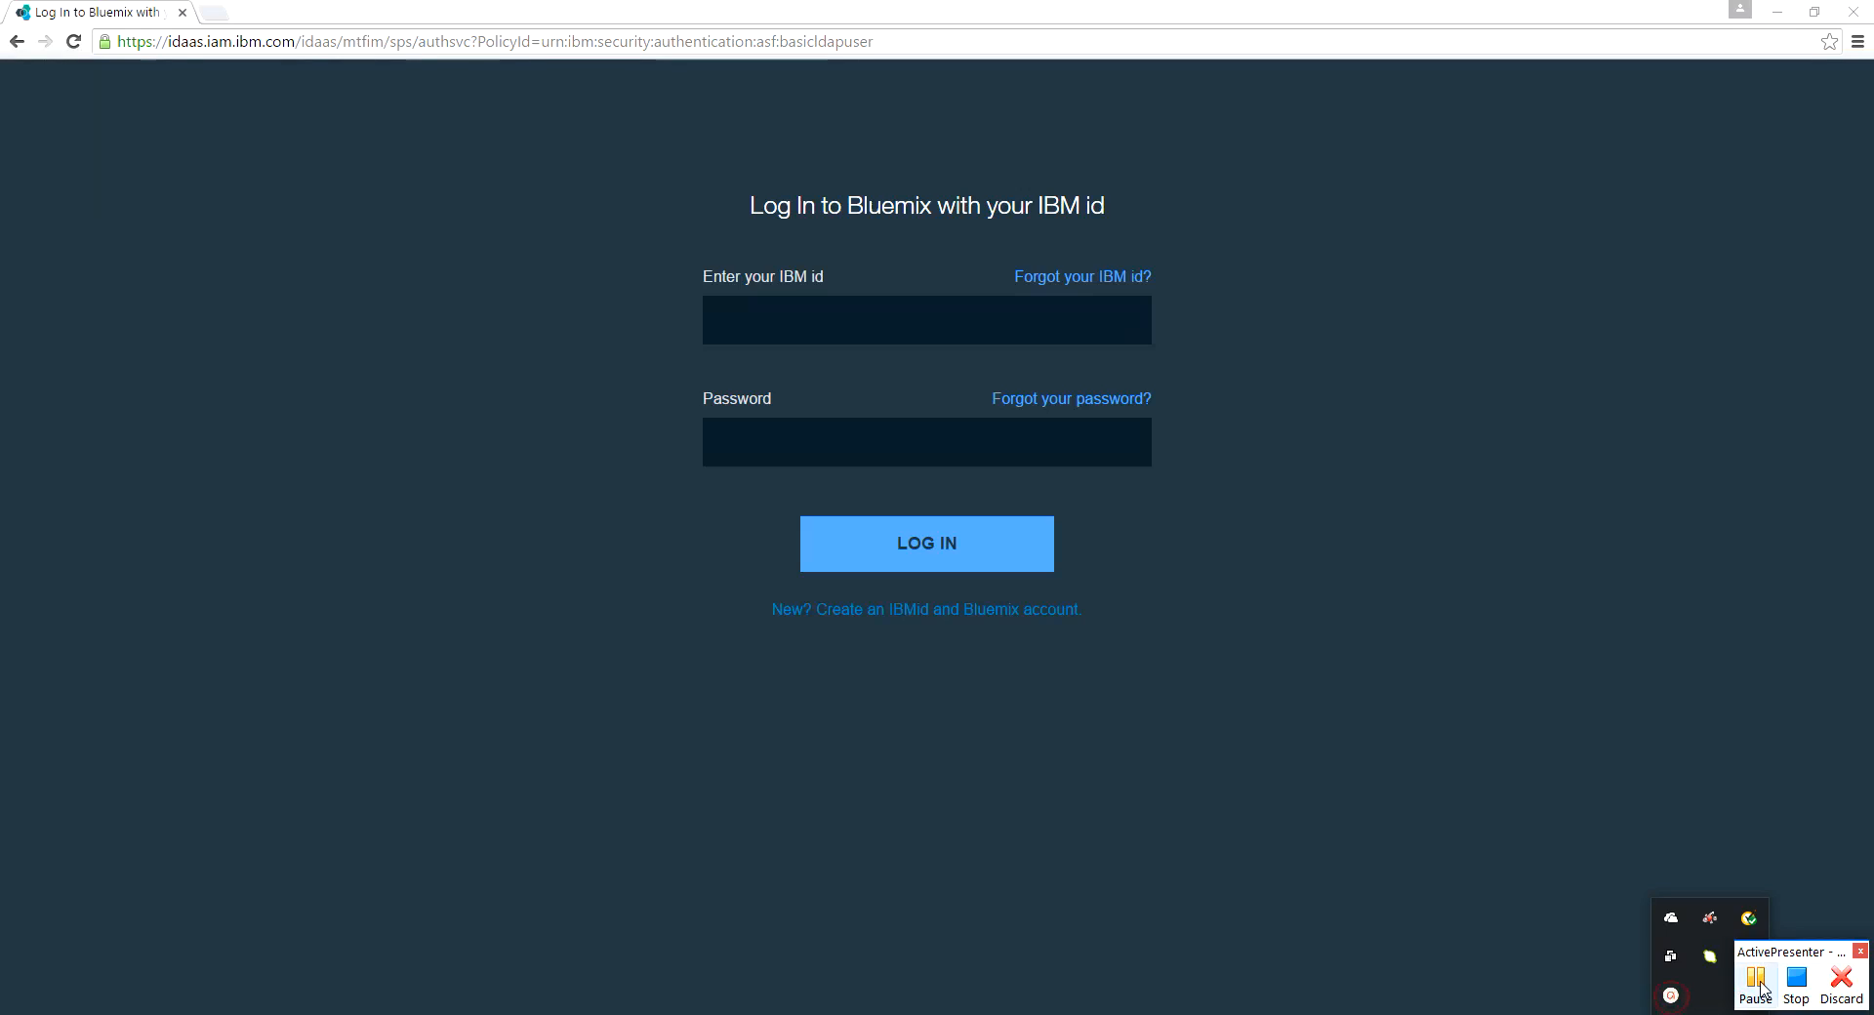
click(1764, 990)
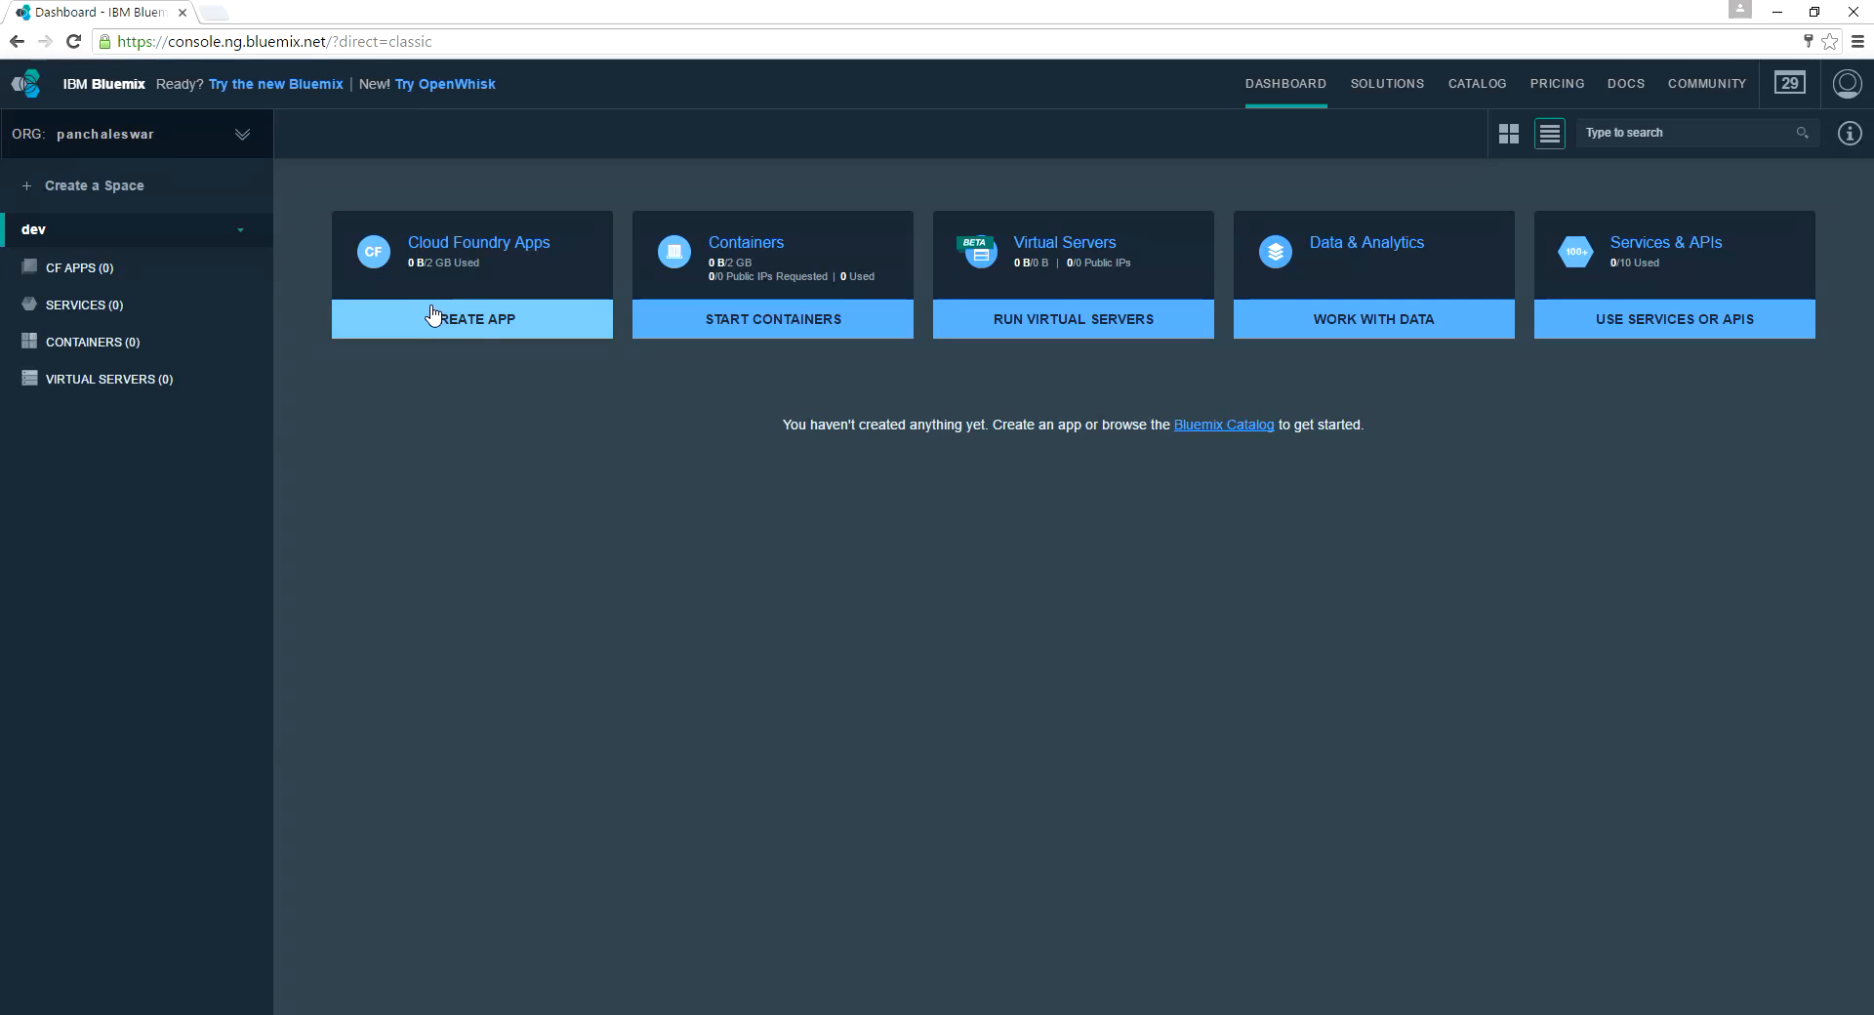
Examine the dashboard tiles for Cloud Foundry Apps, Containers, Virtual Servers, and Data & Analytics
drag(554, 244, 406, 234)
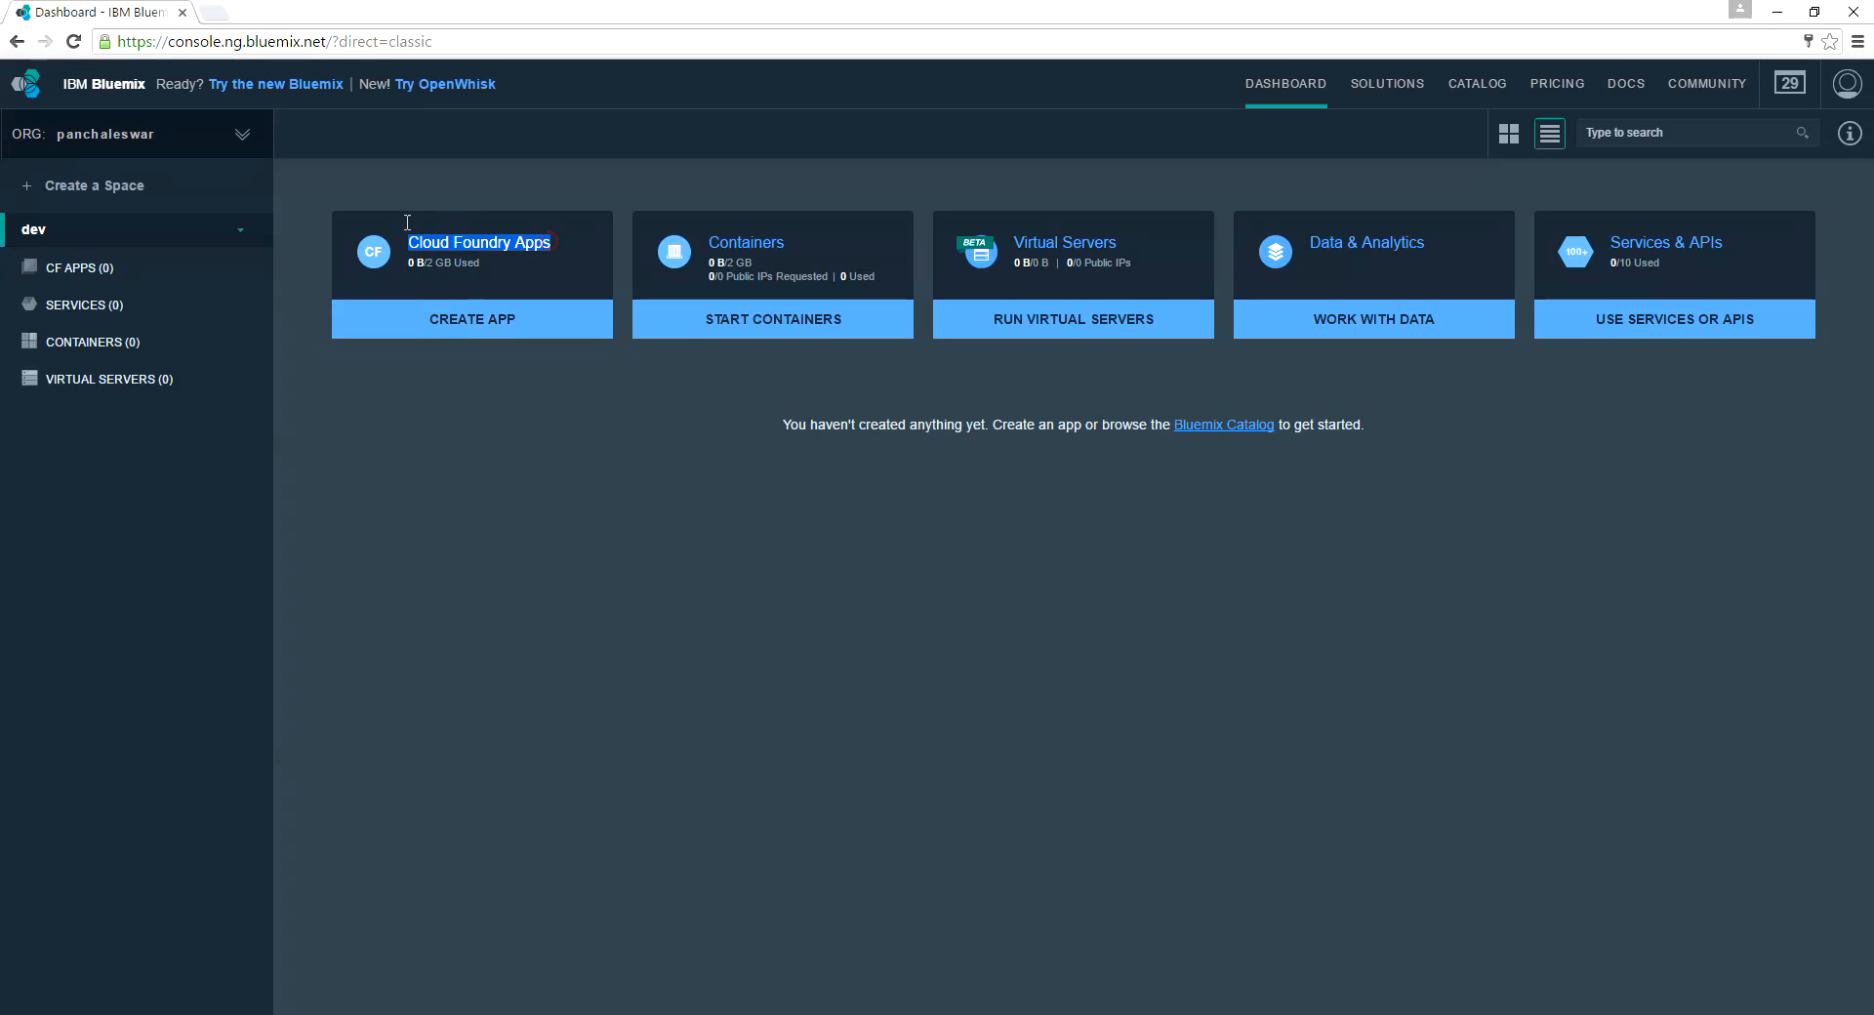
click(1459, 443)
drag(416, 242, 554, 247)
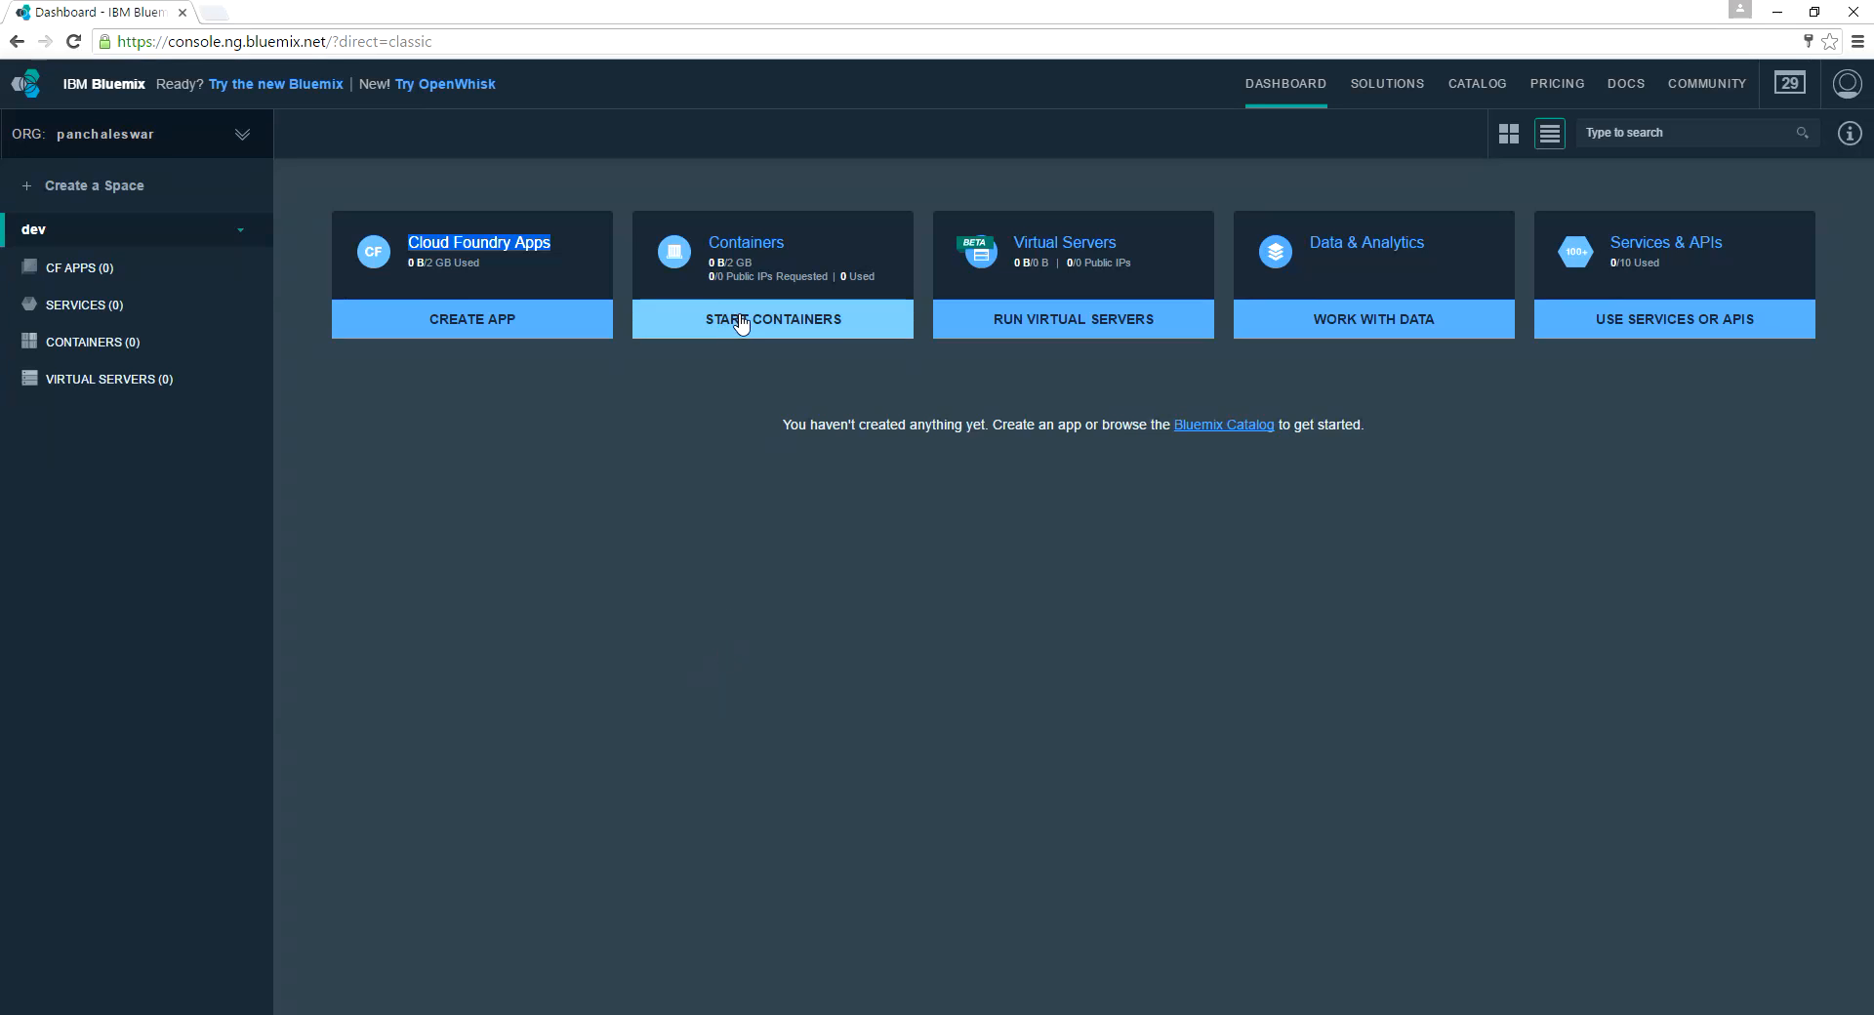
drag(704, 244, 782, 237)
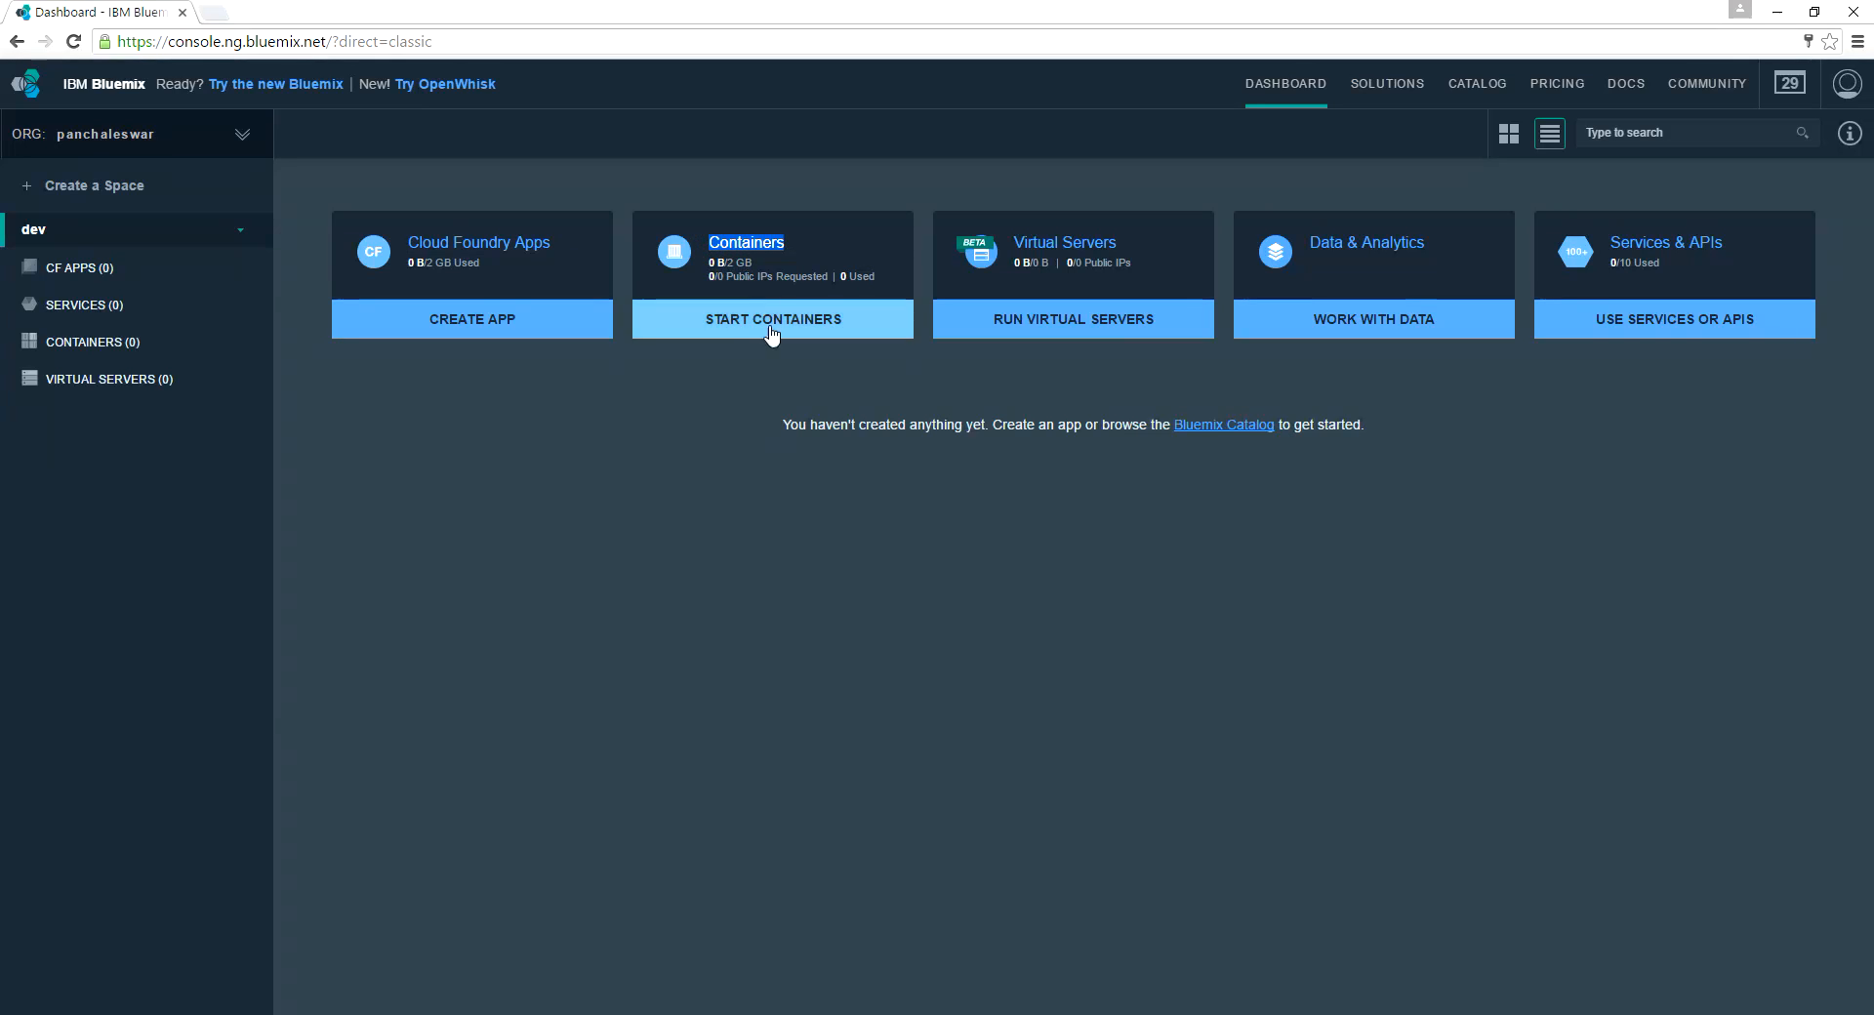
drag(1017, 244, 1122, 249)
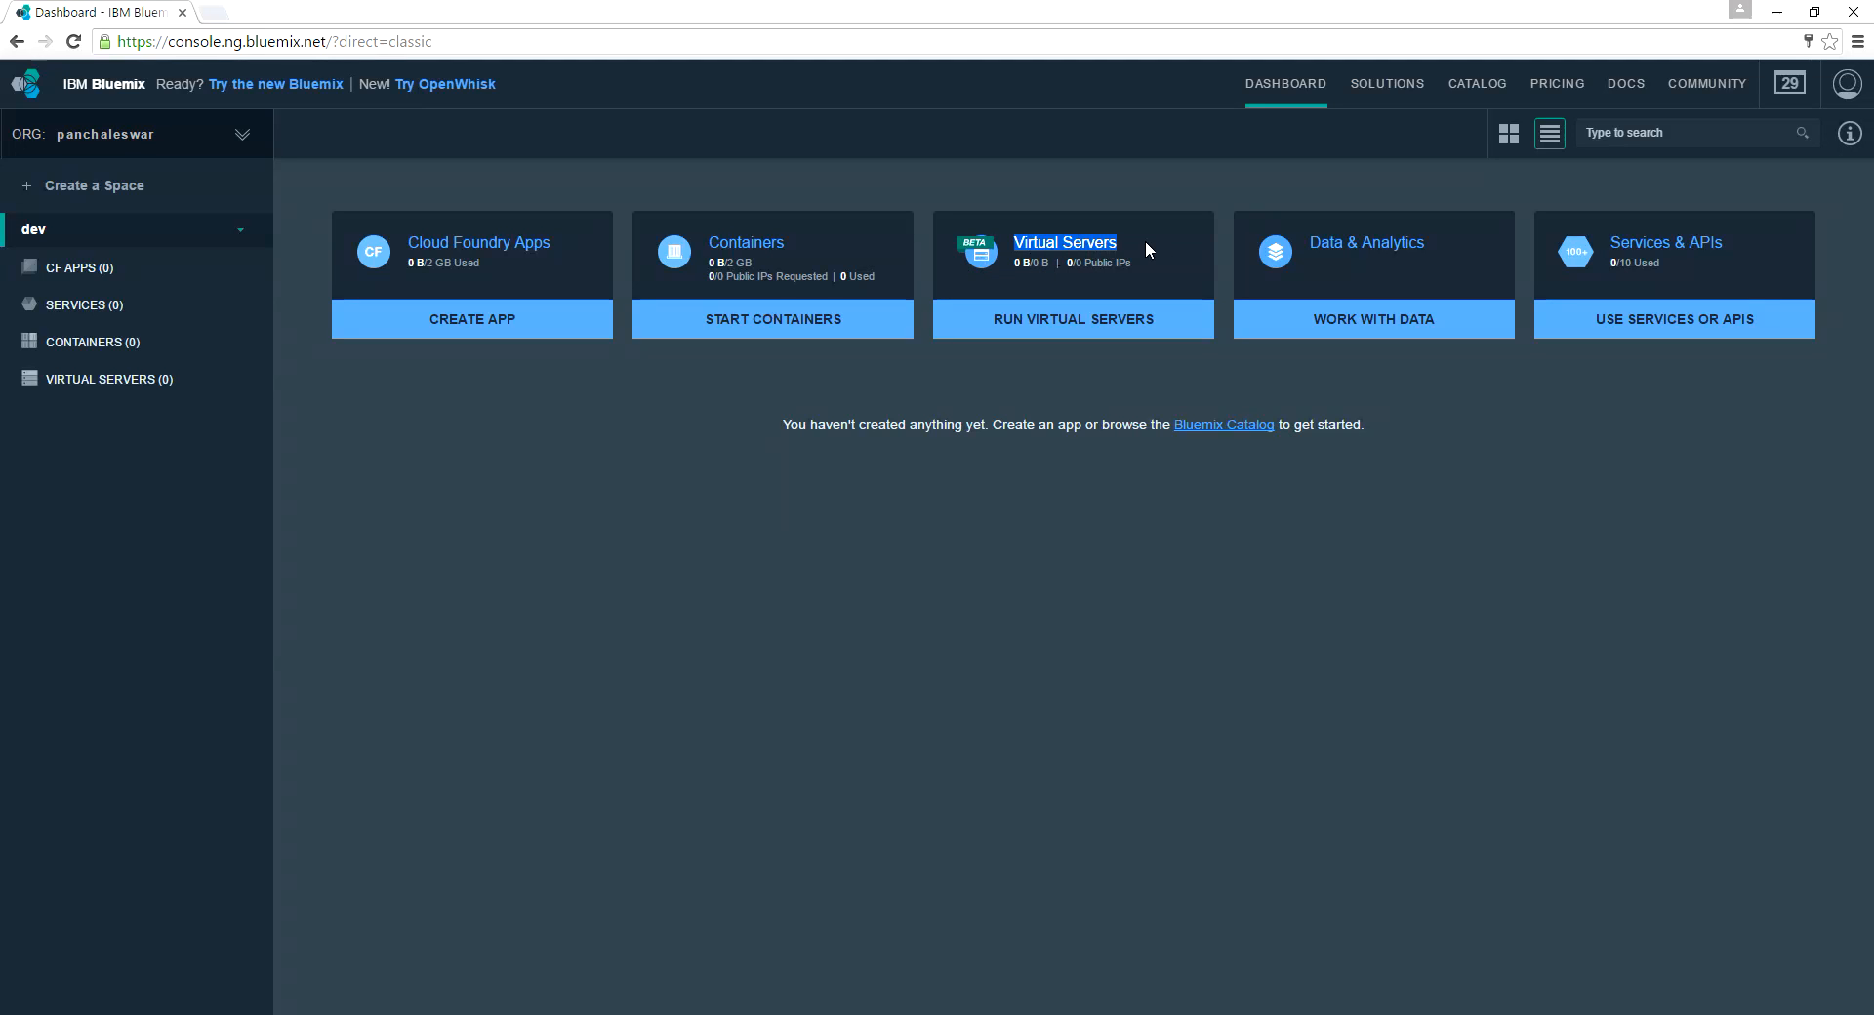
click(1105, 241)
drag(1013, 242, 1116, 241)
click(1056, 244)
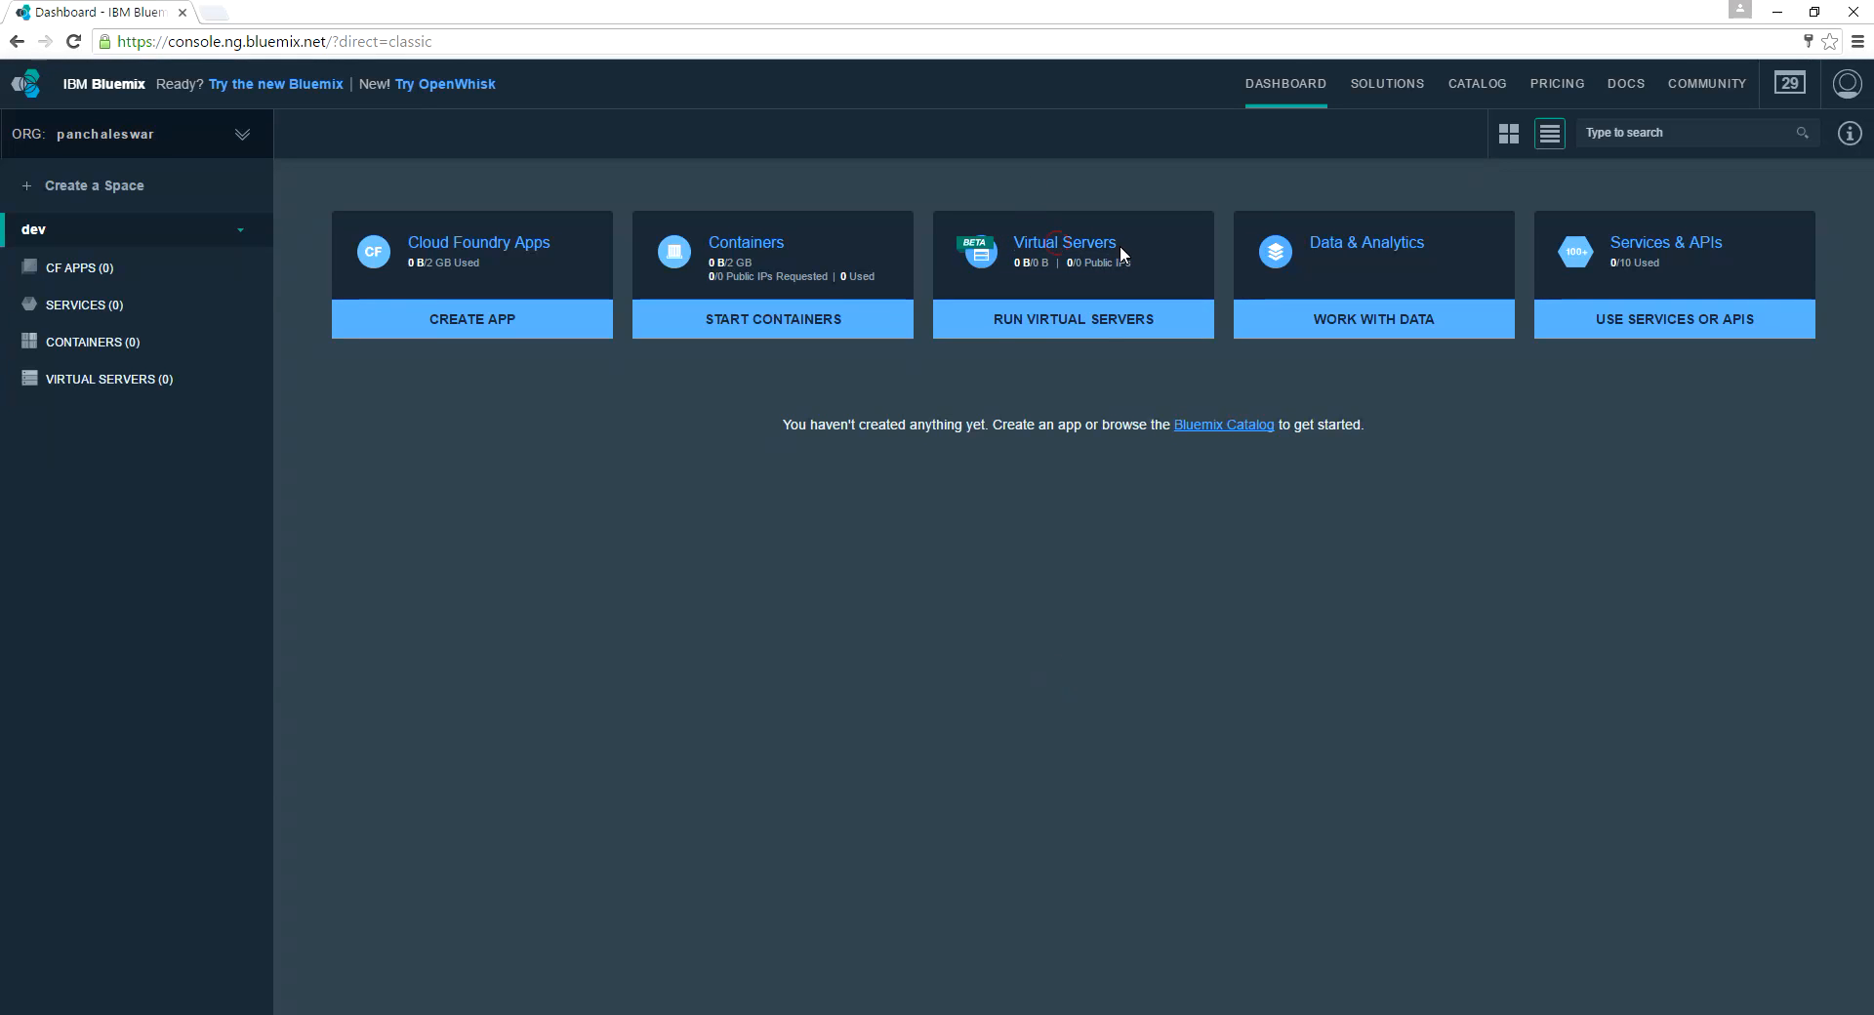
drag(1118, 242, 1012, 242)
drag(1011, 244, 1127, 248)
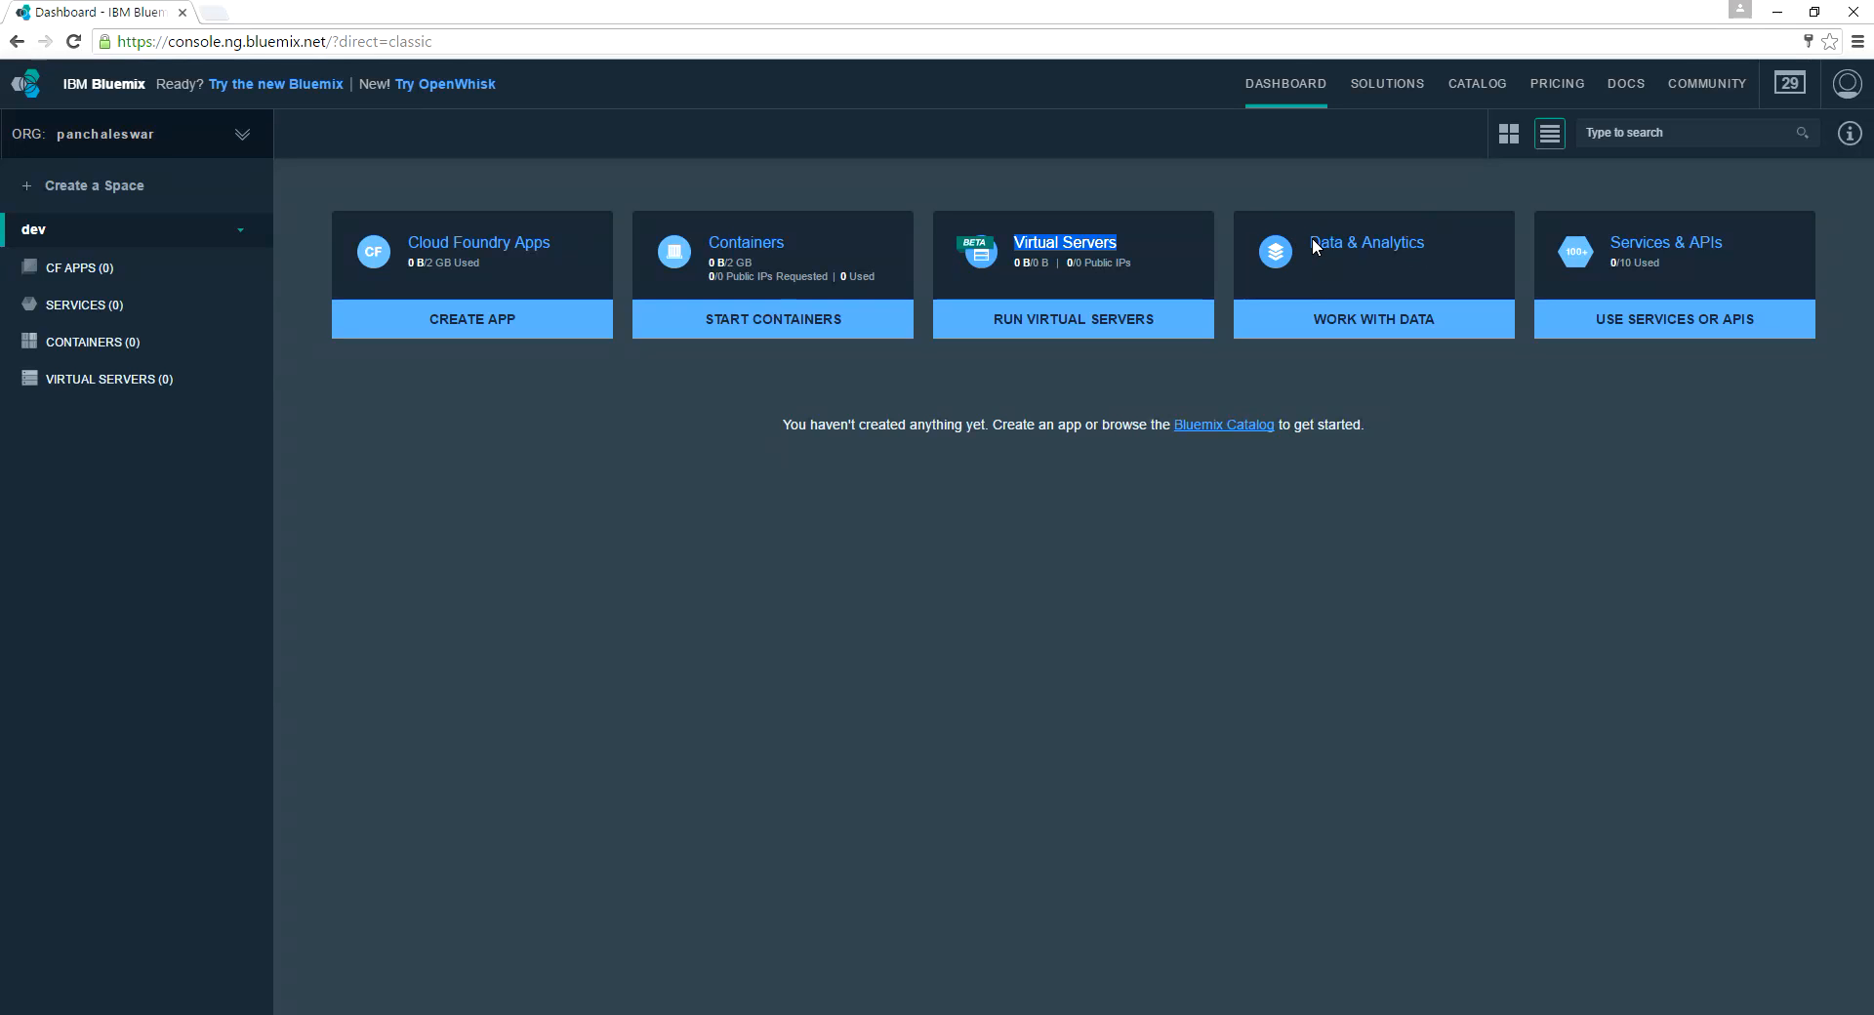
drag(1308, 243, 1443, 246)
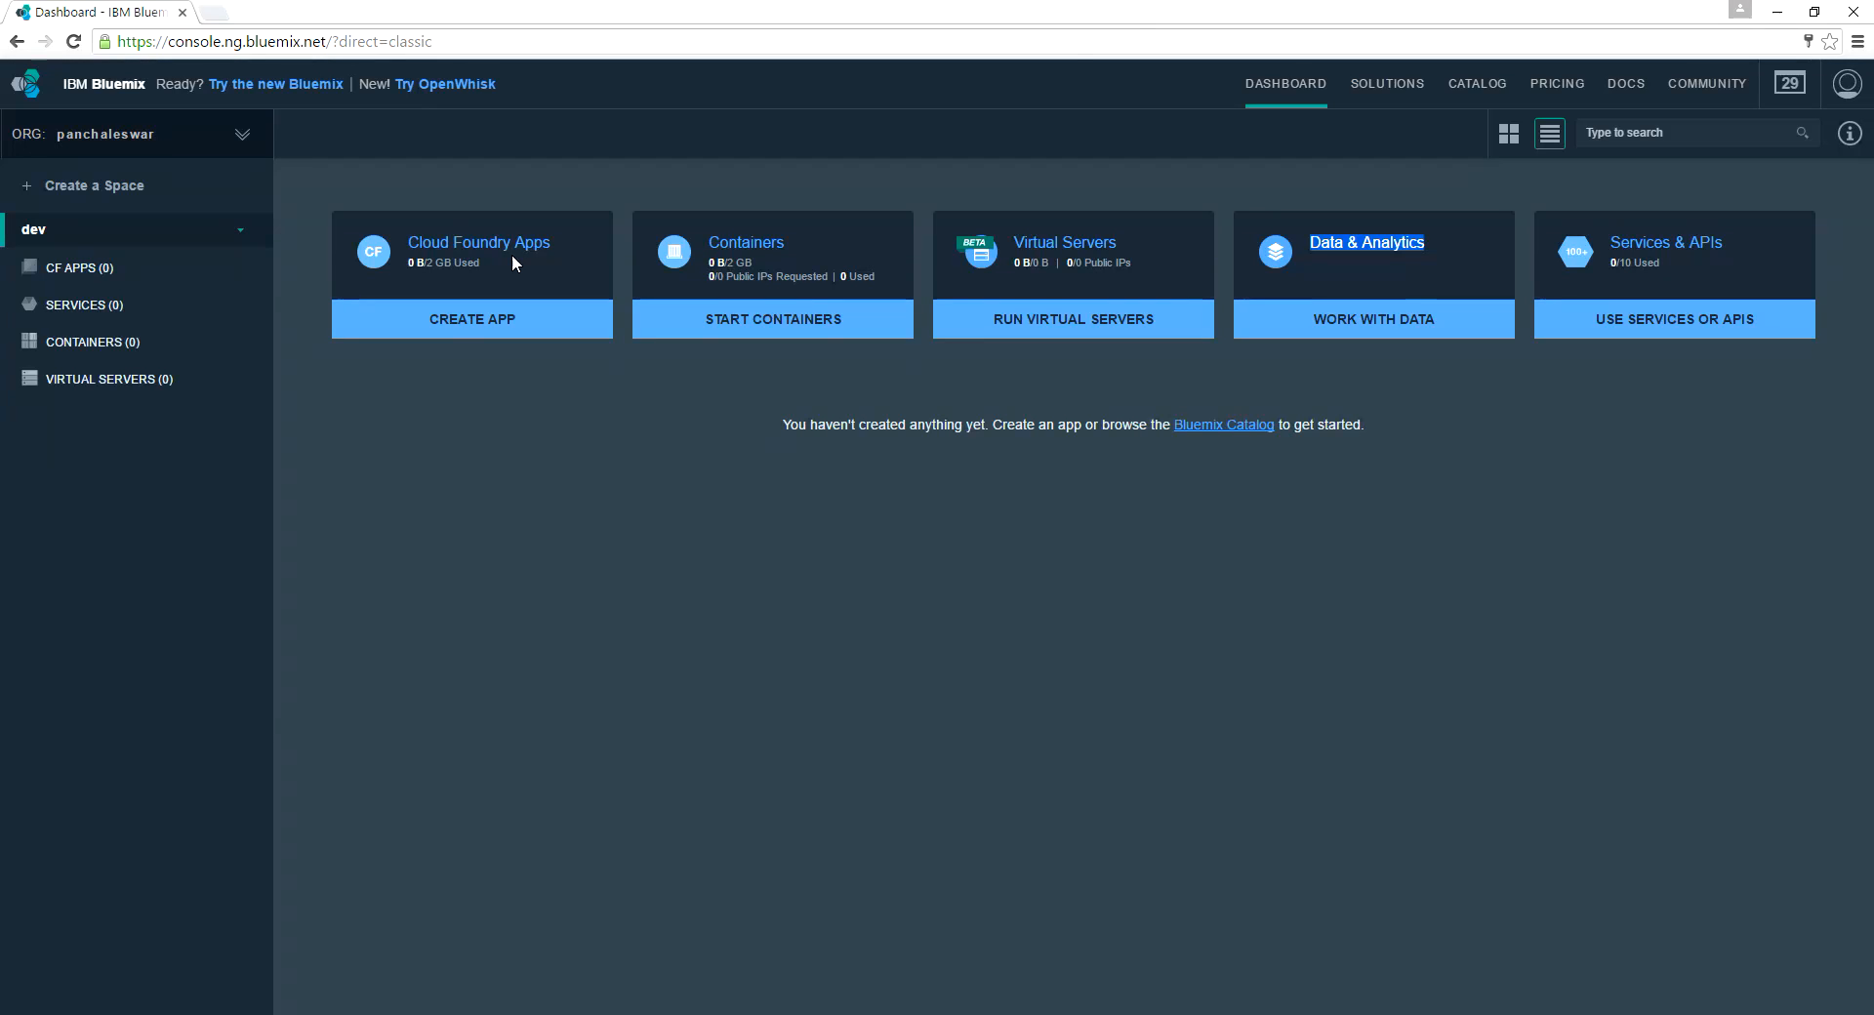
View the Bluemix Solutions page, close it, and return to the classic dashboard
click(1392, 90)
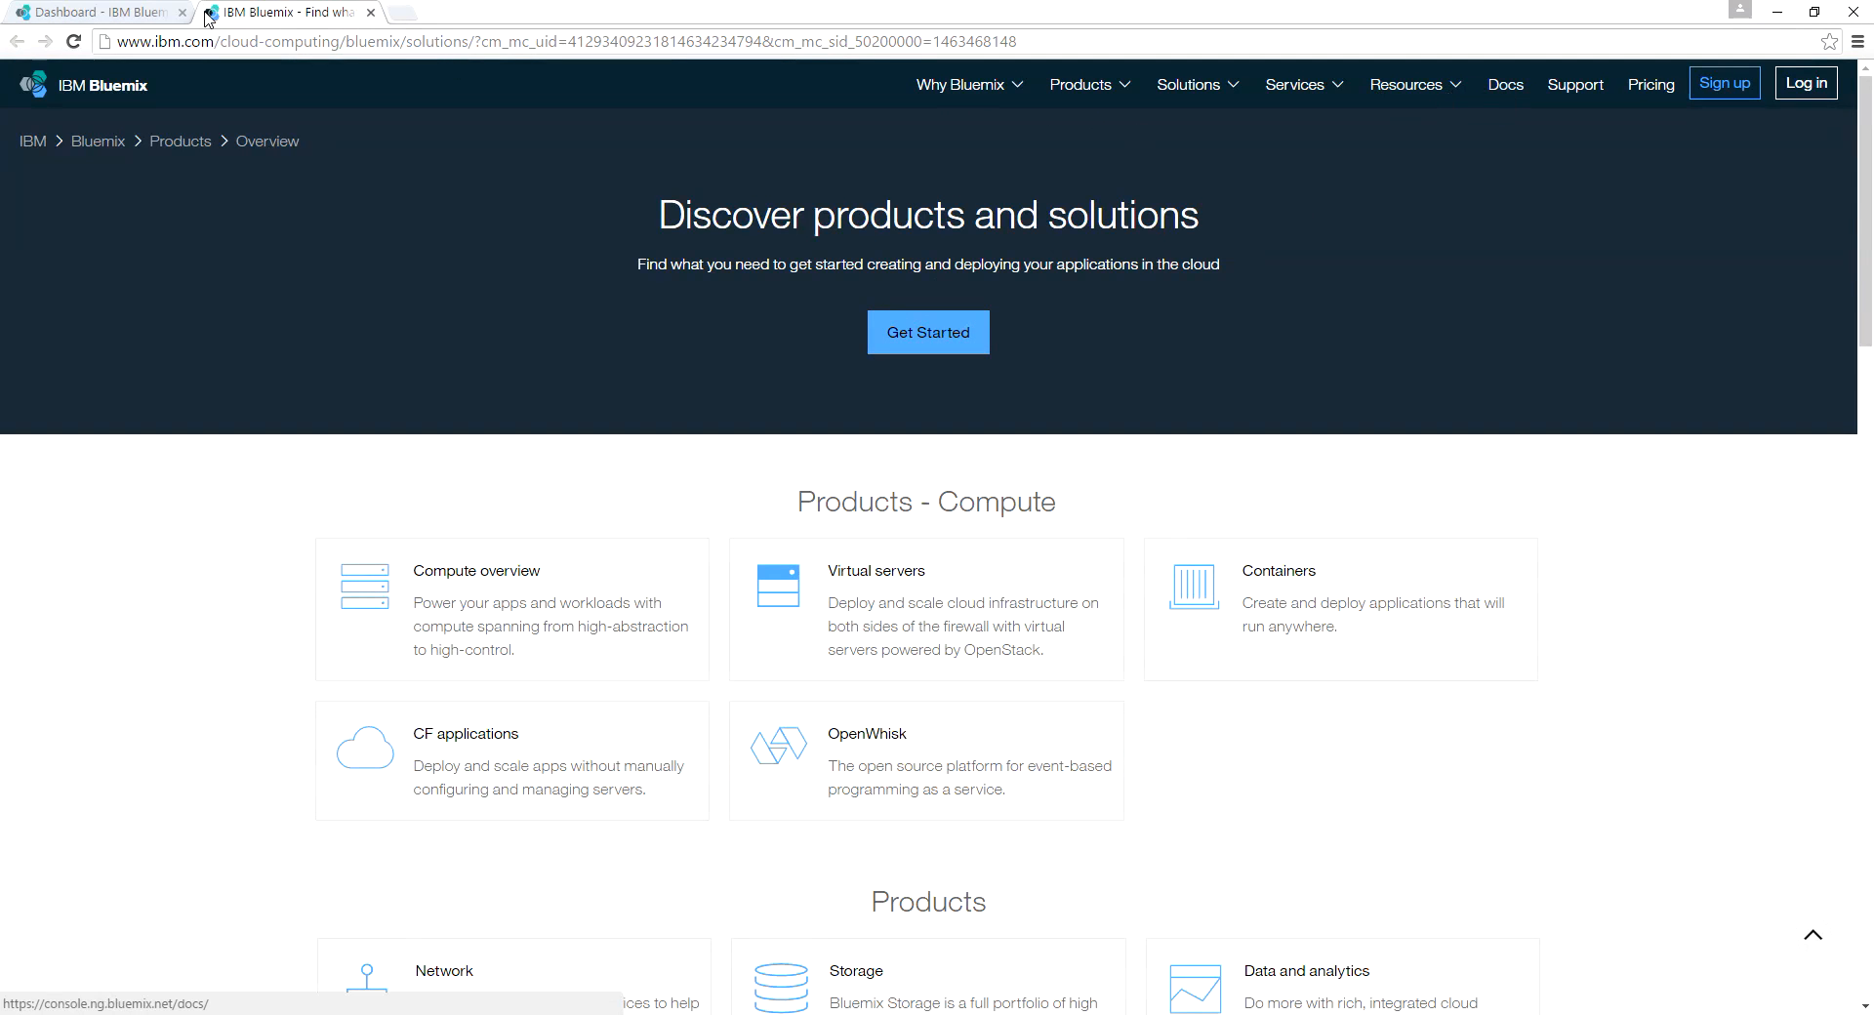
click(370, 13)
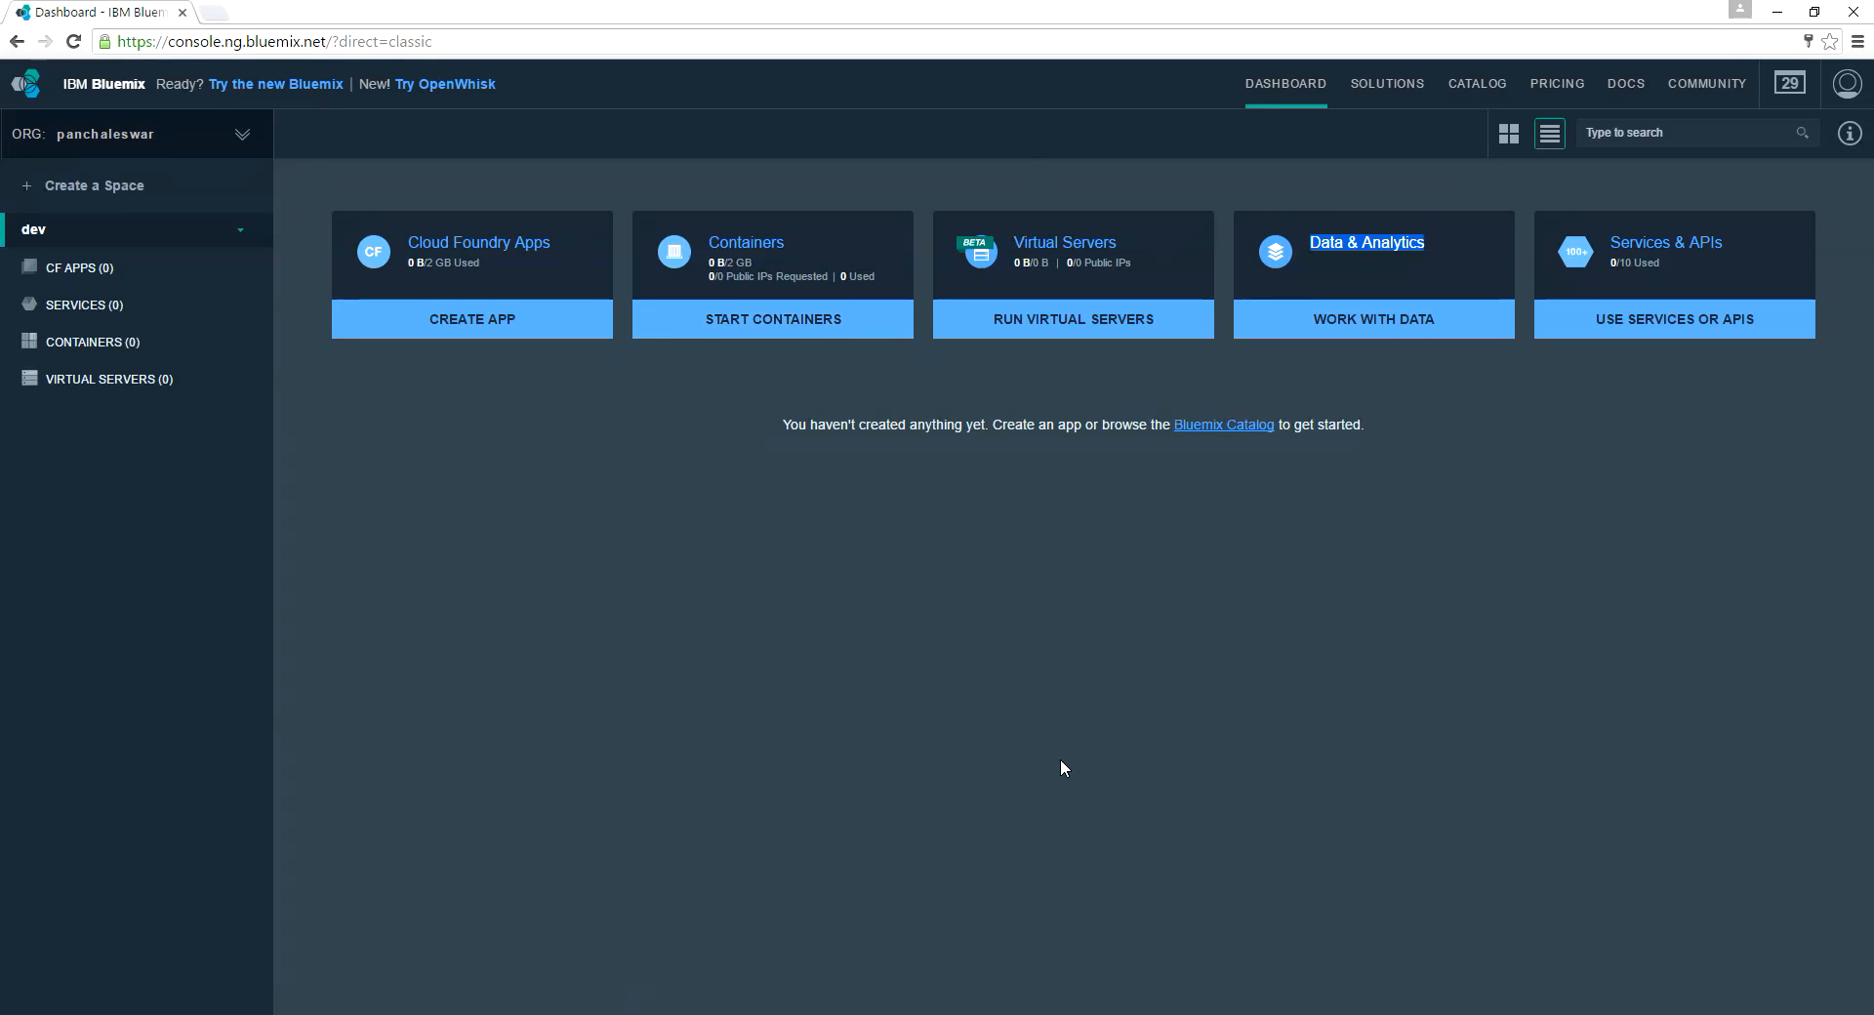
click(1041, 655)
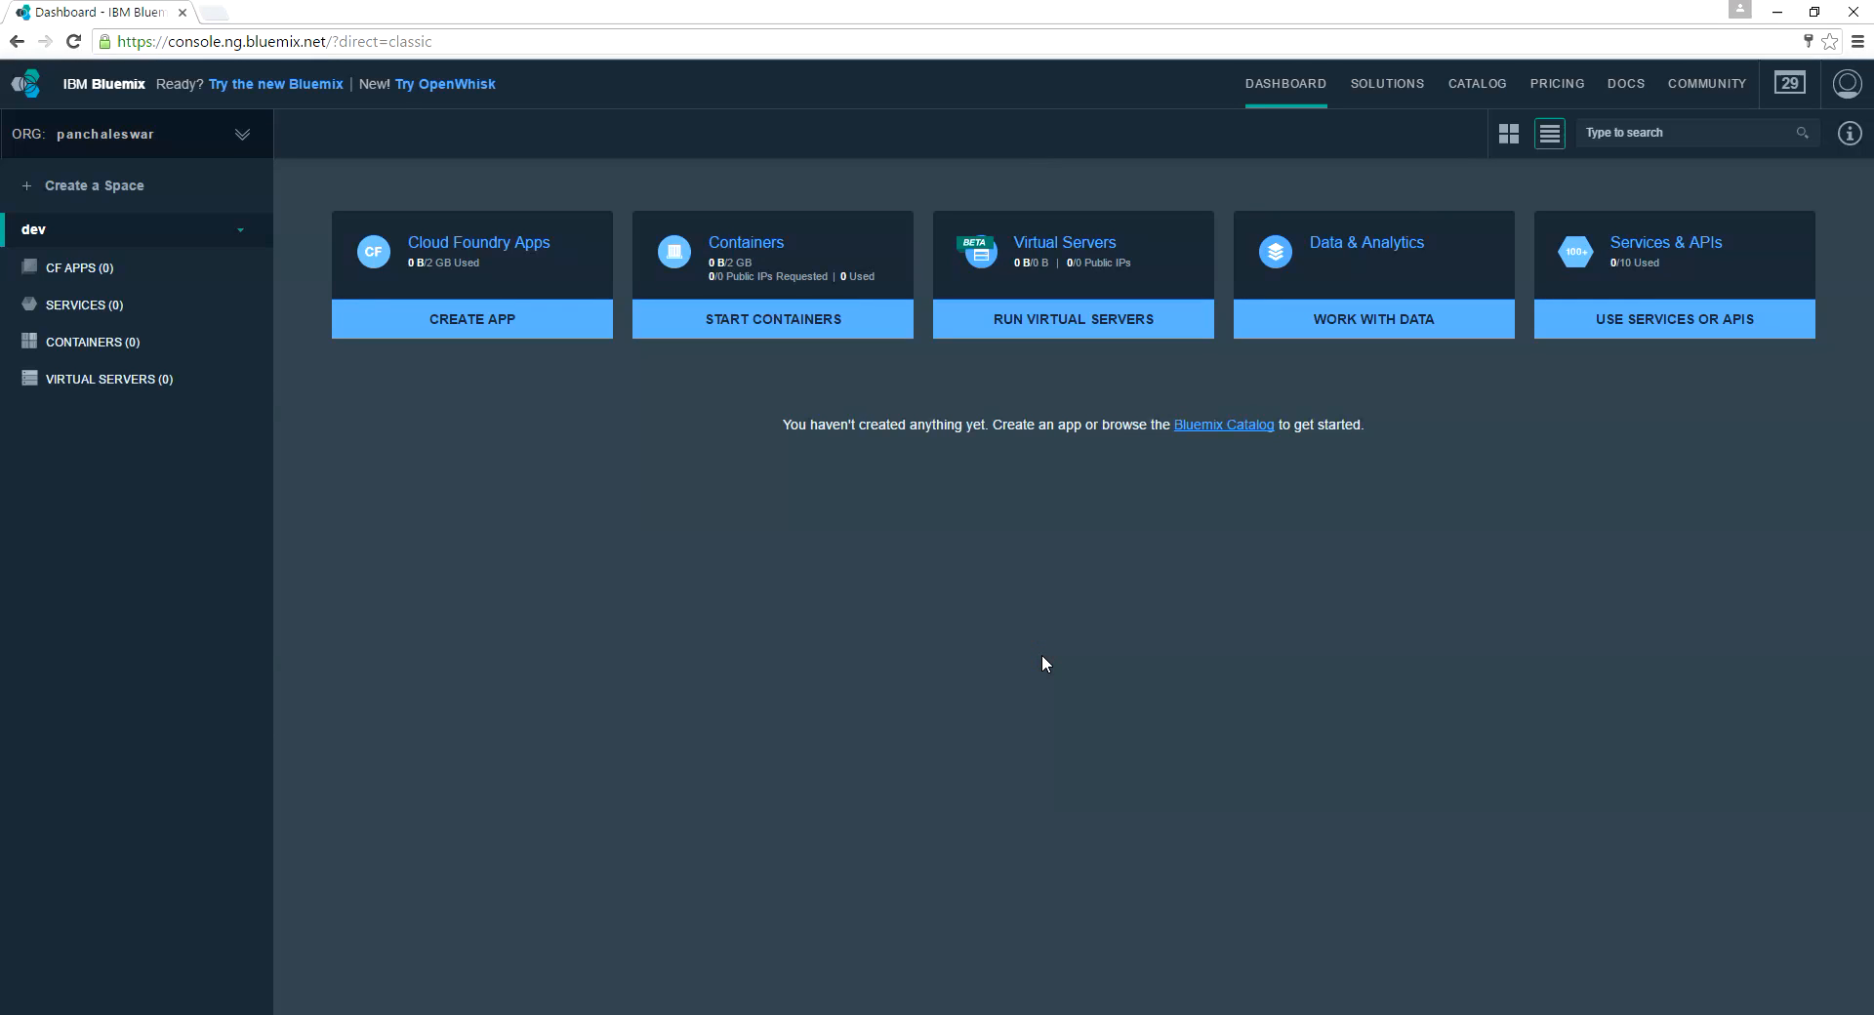
Switch to the new Bluemix experience and open its home page with the service categories
click(274, 91)
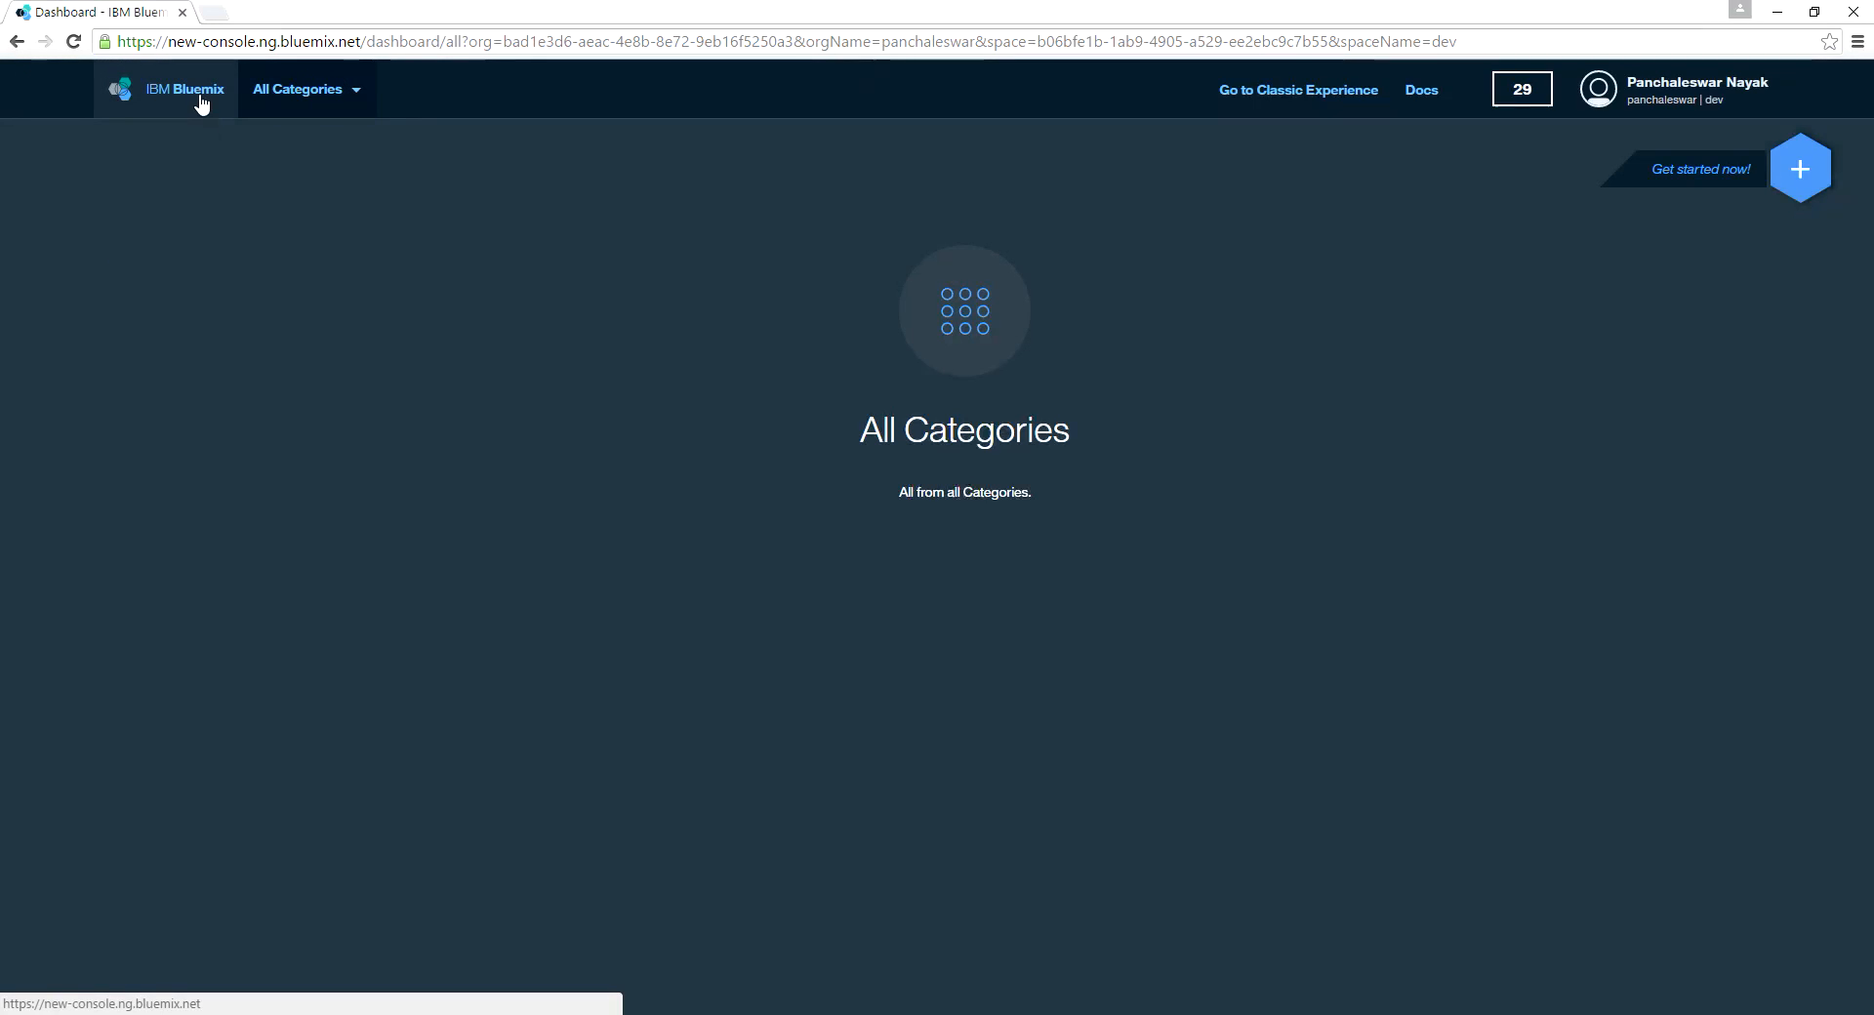
click(198, 102)
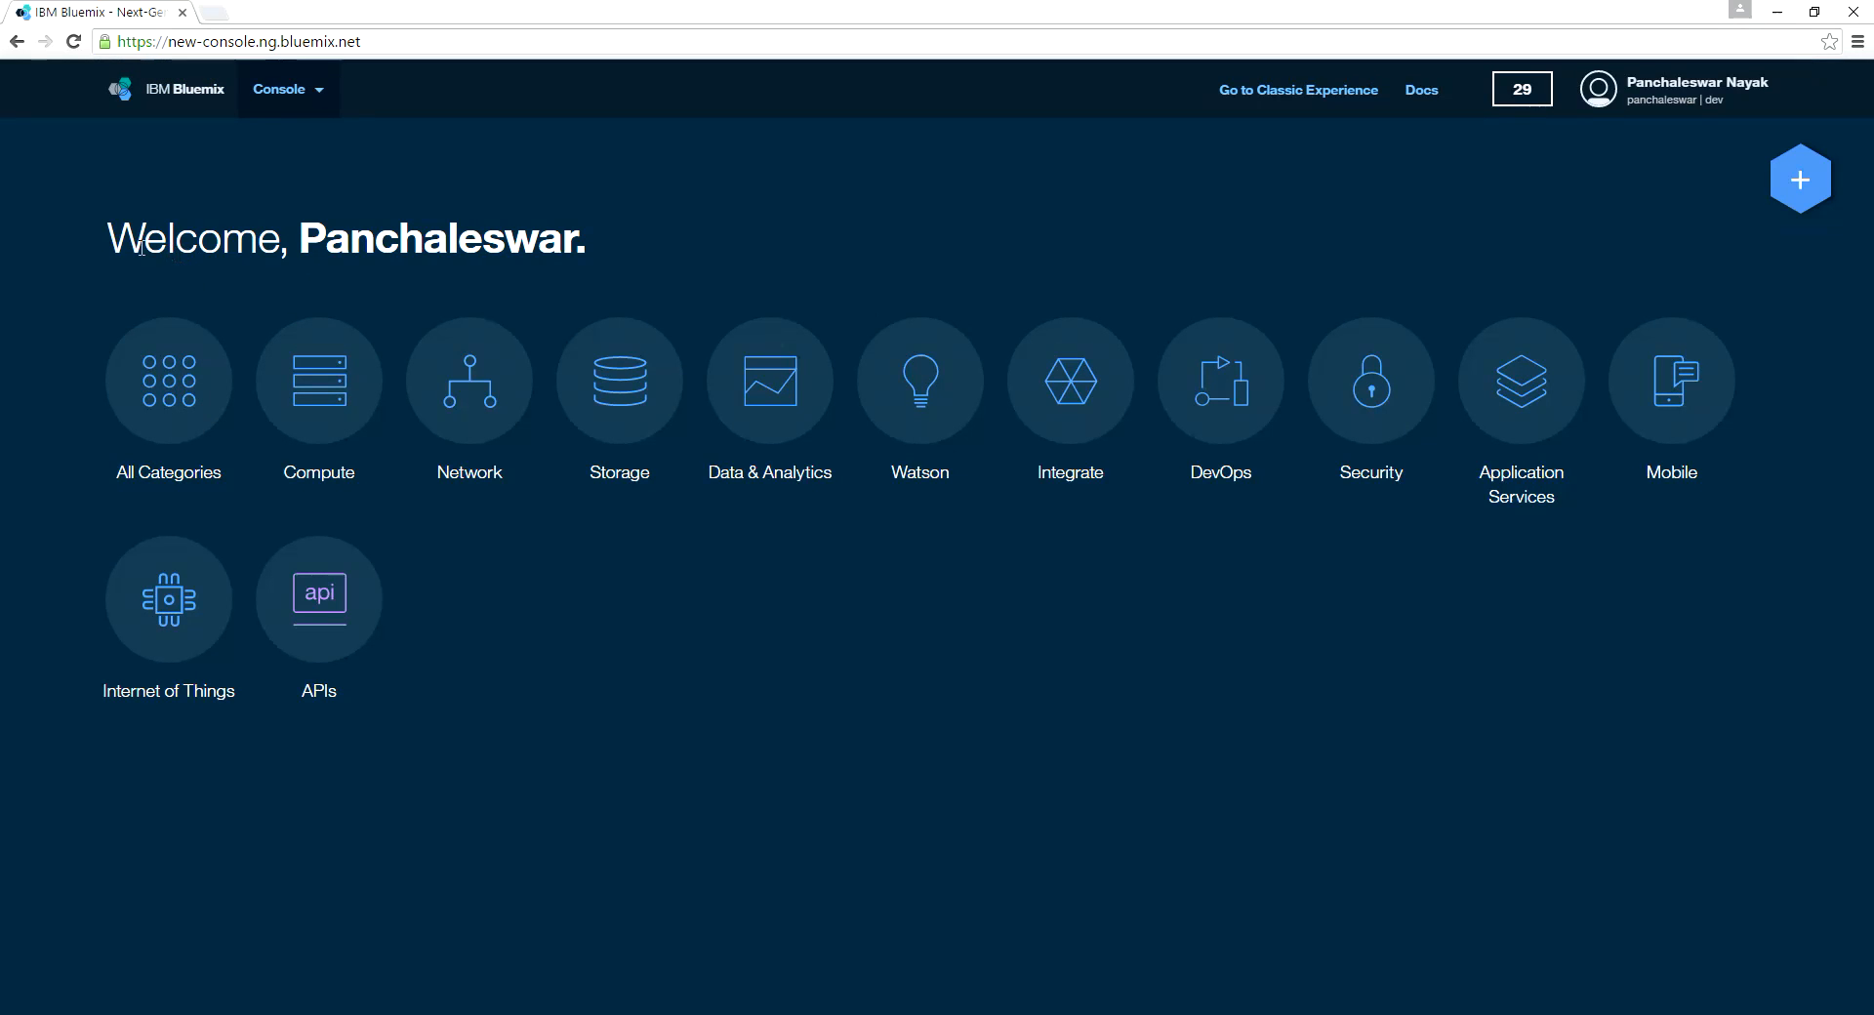
drag(105, 239, 577, 230)
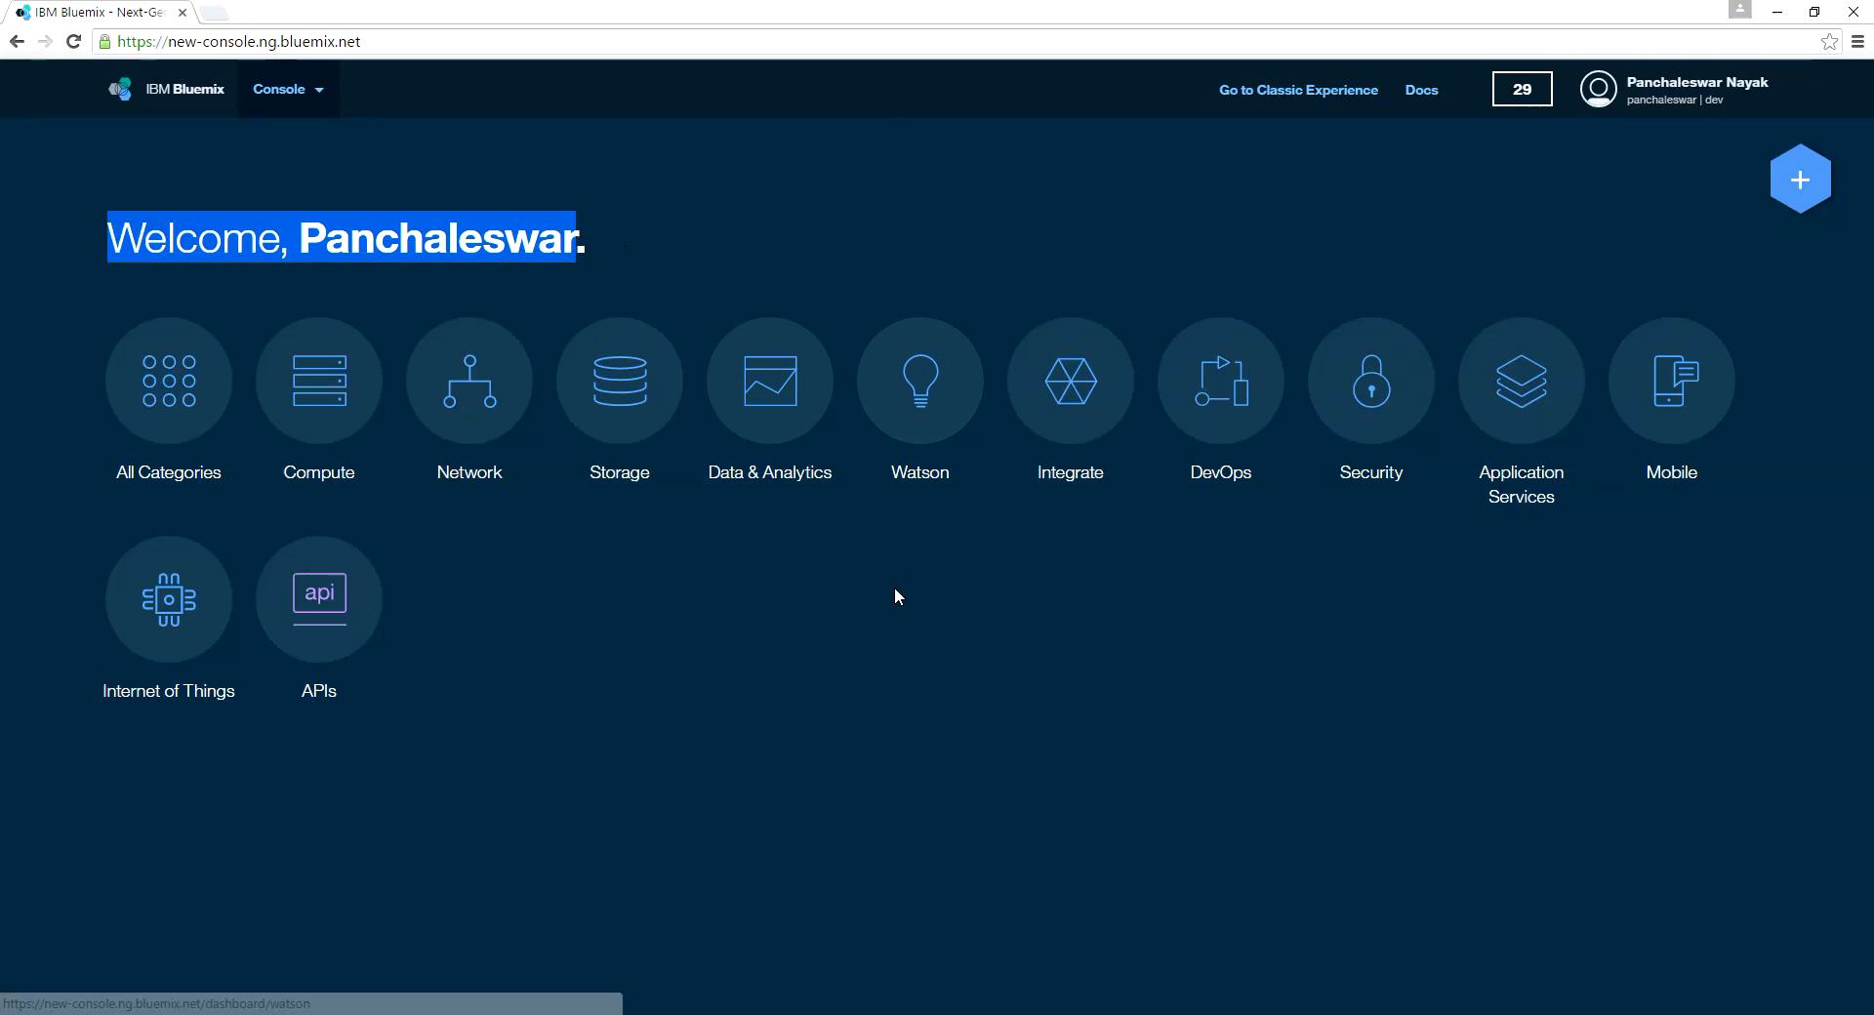
click(863, 841)
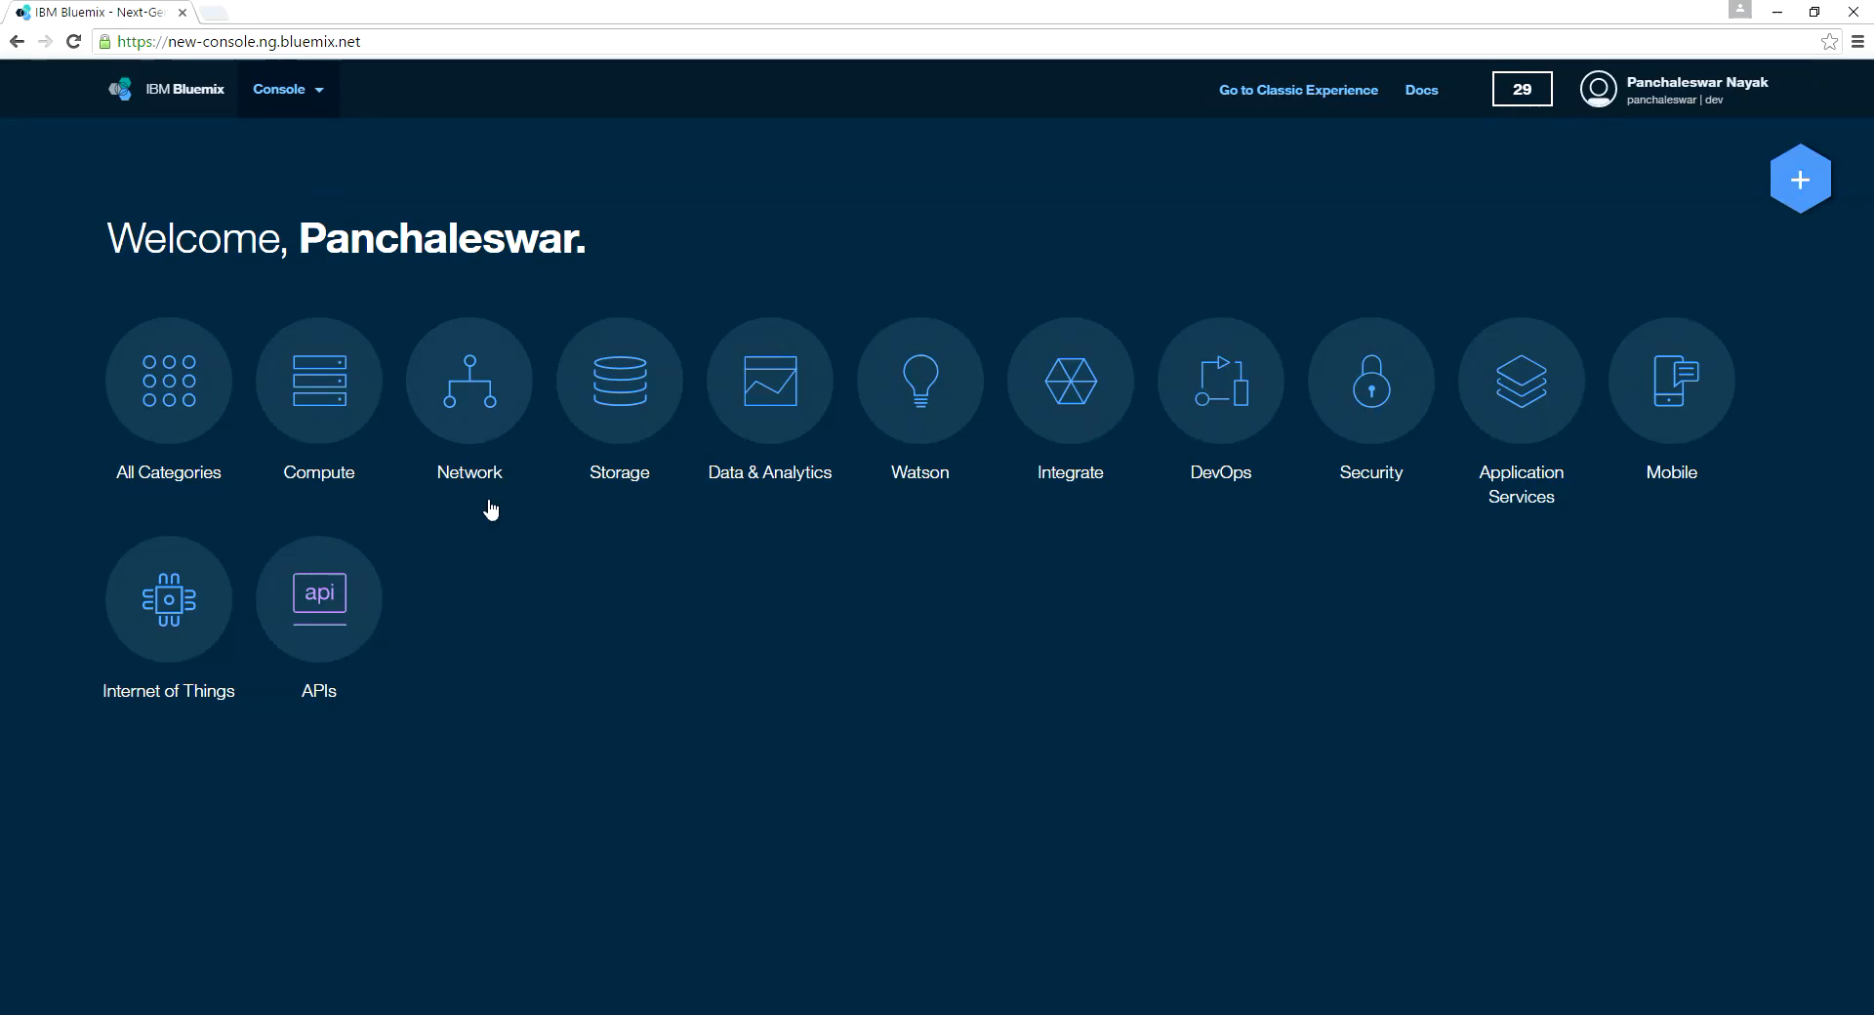
Start a new Cloud Foundry application from the Compute category and open the Liberty for Java configuration form to review it
click(322, 405)
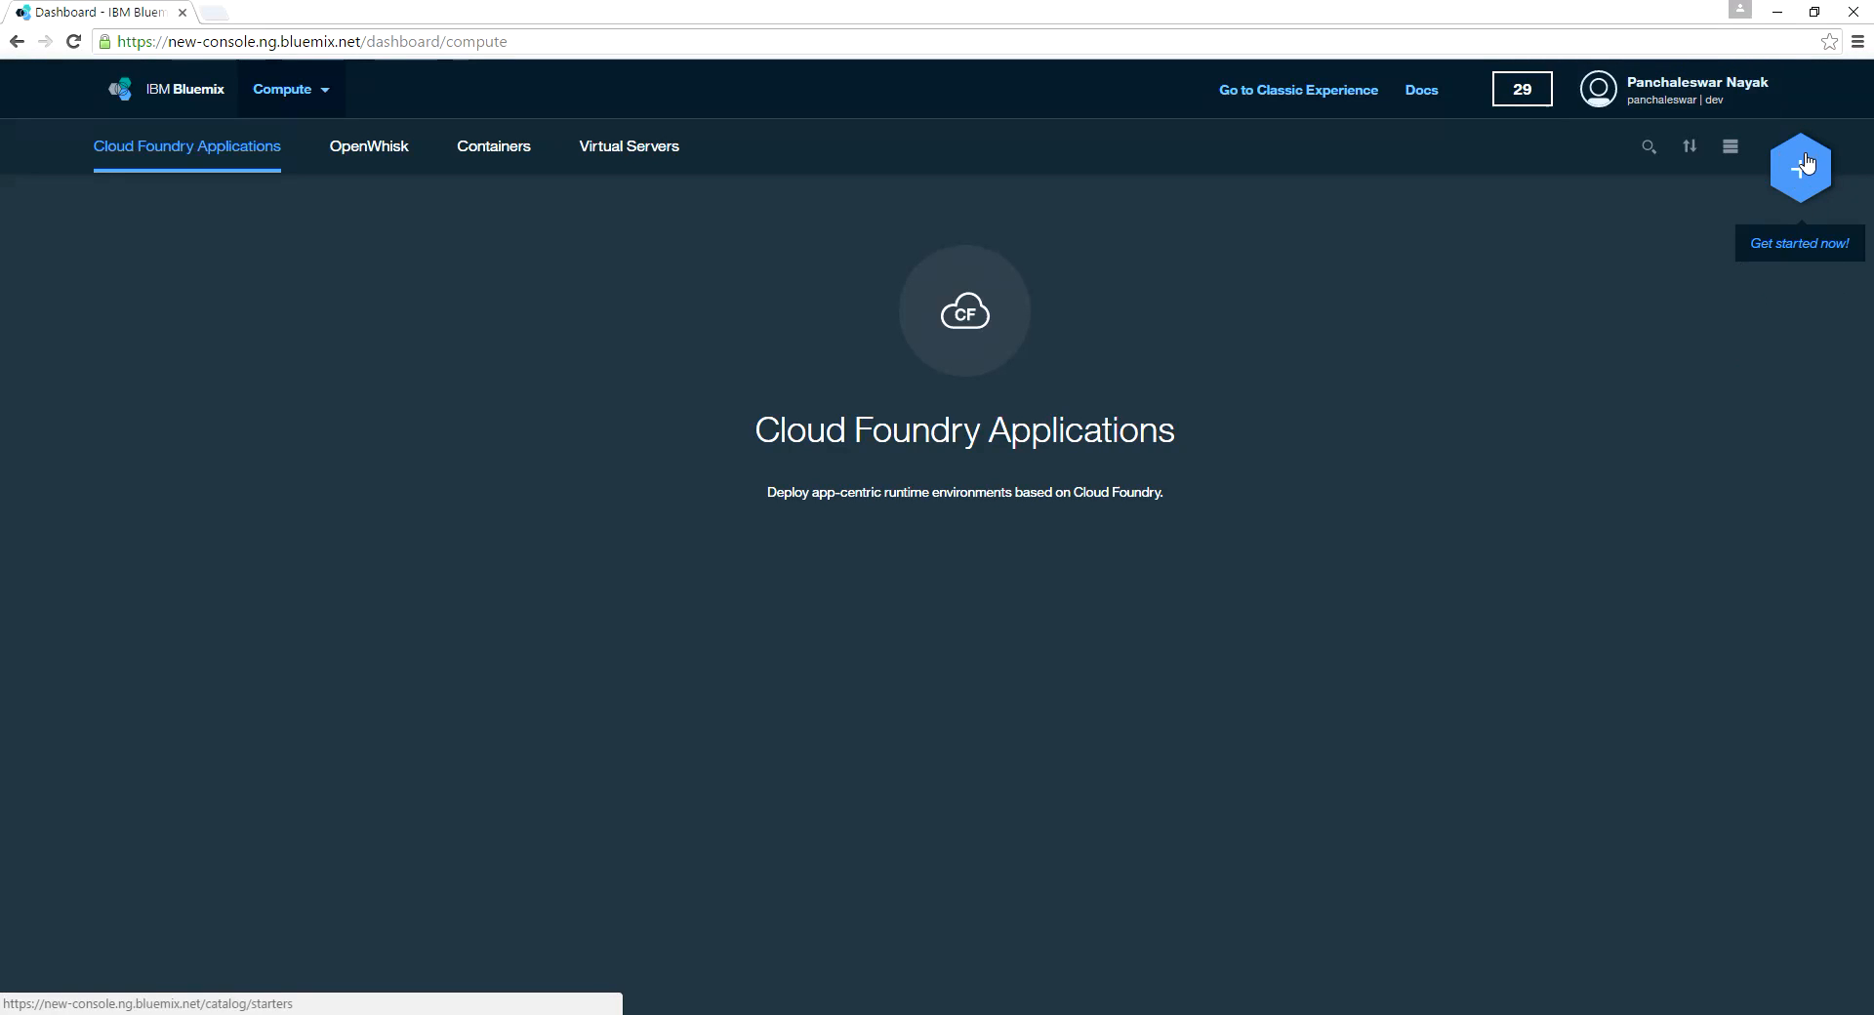
click(1799, 186)
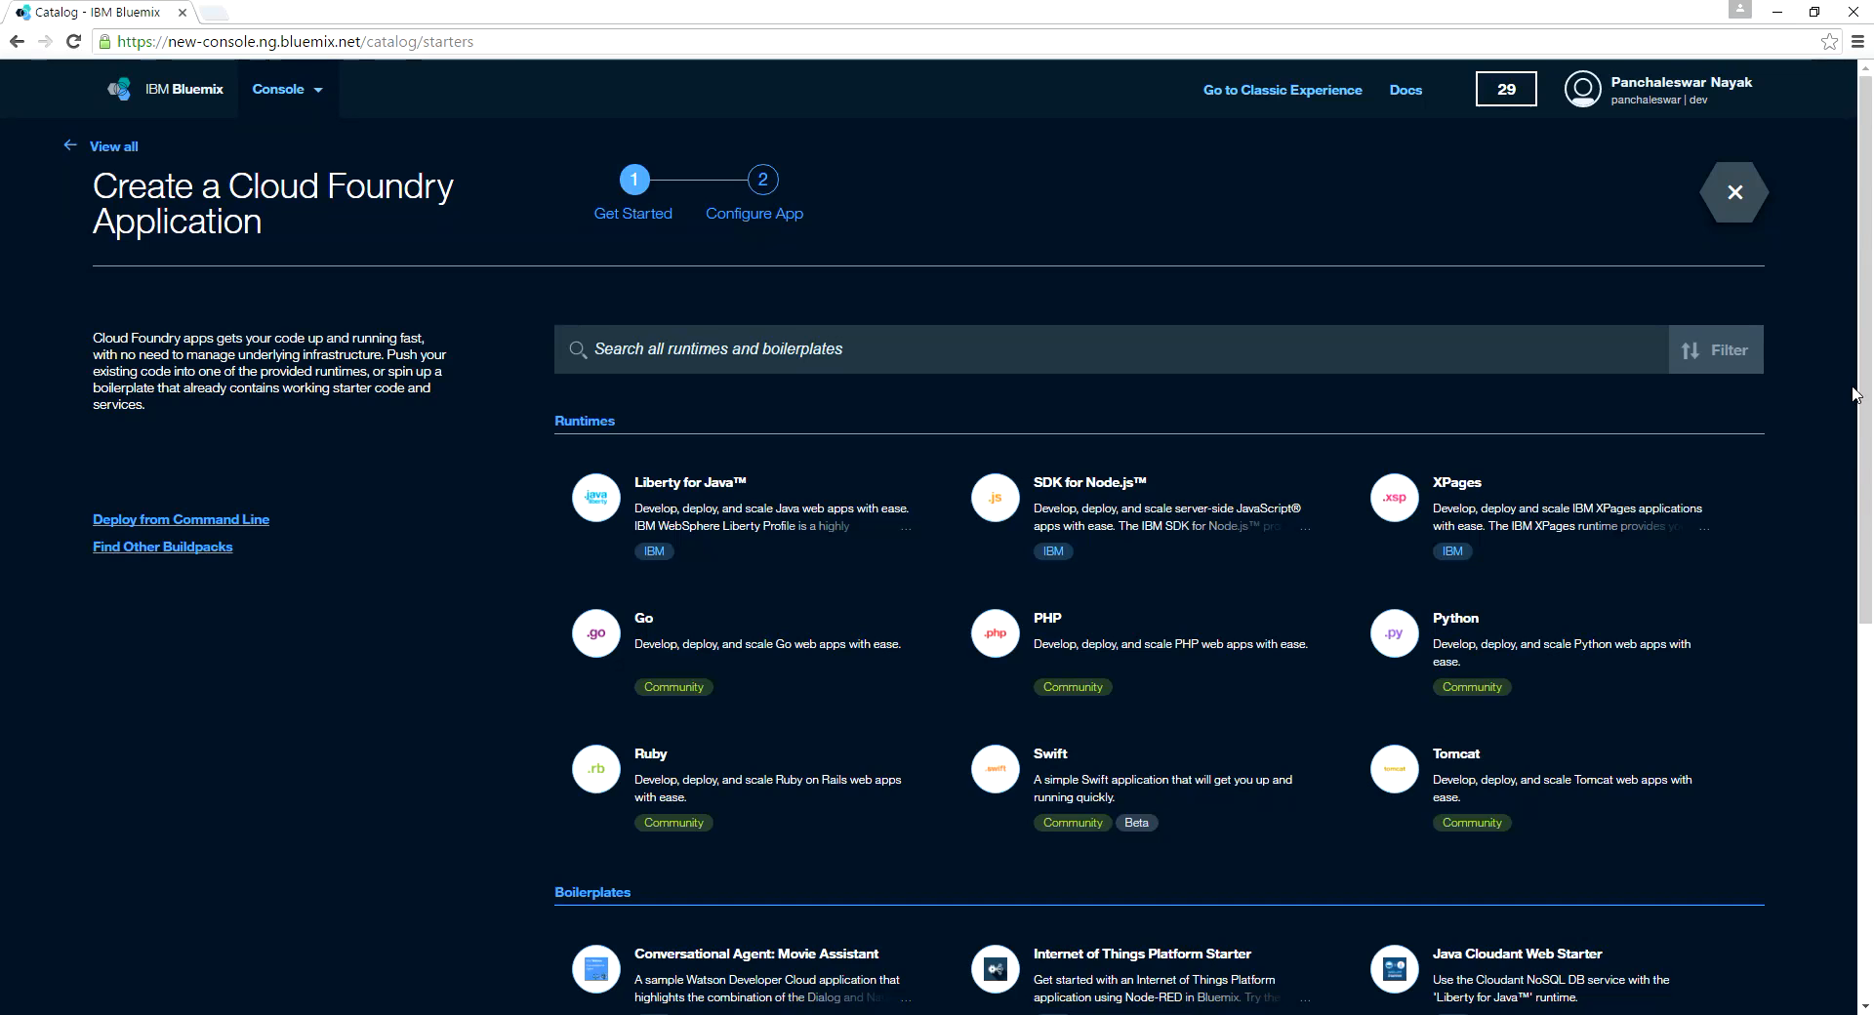
drag(1865, 388, 1871, 429)
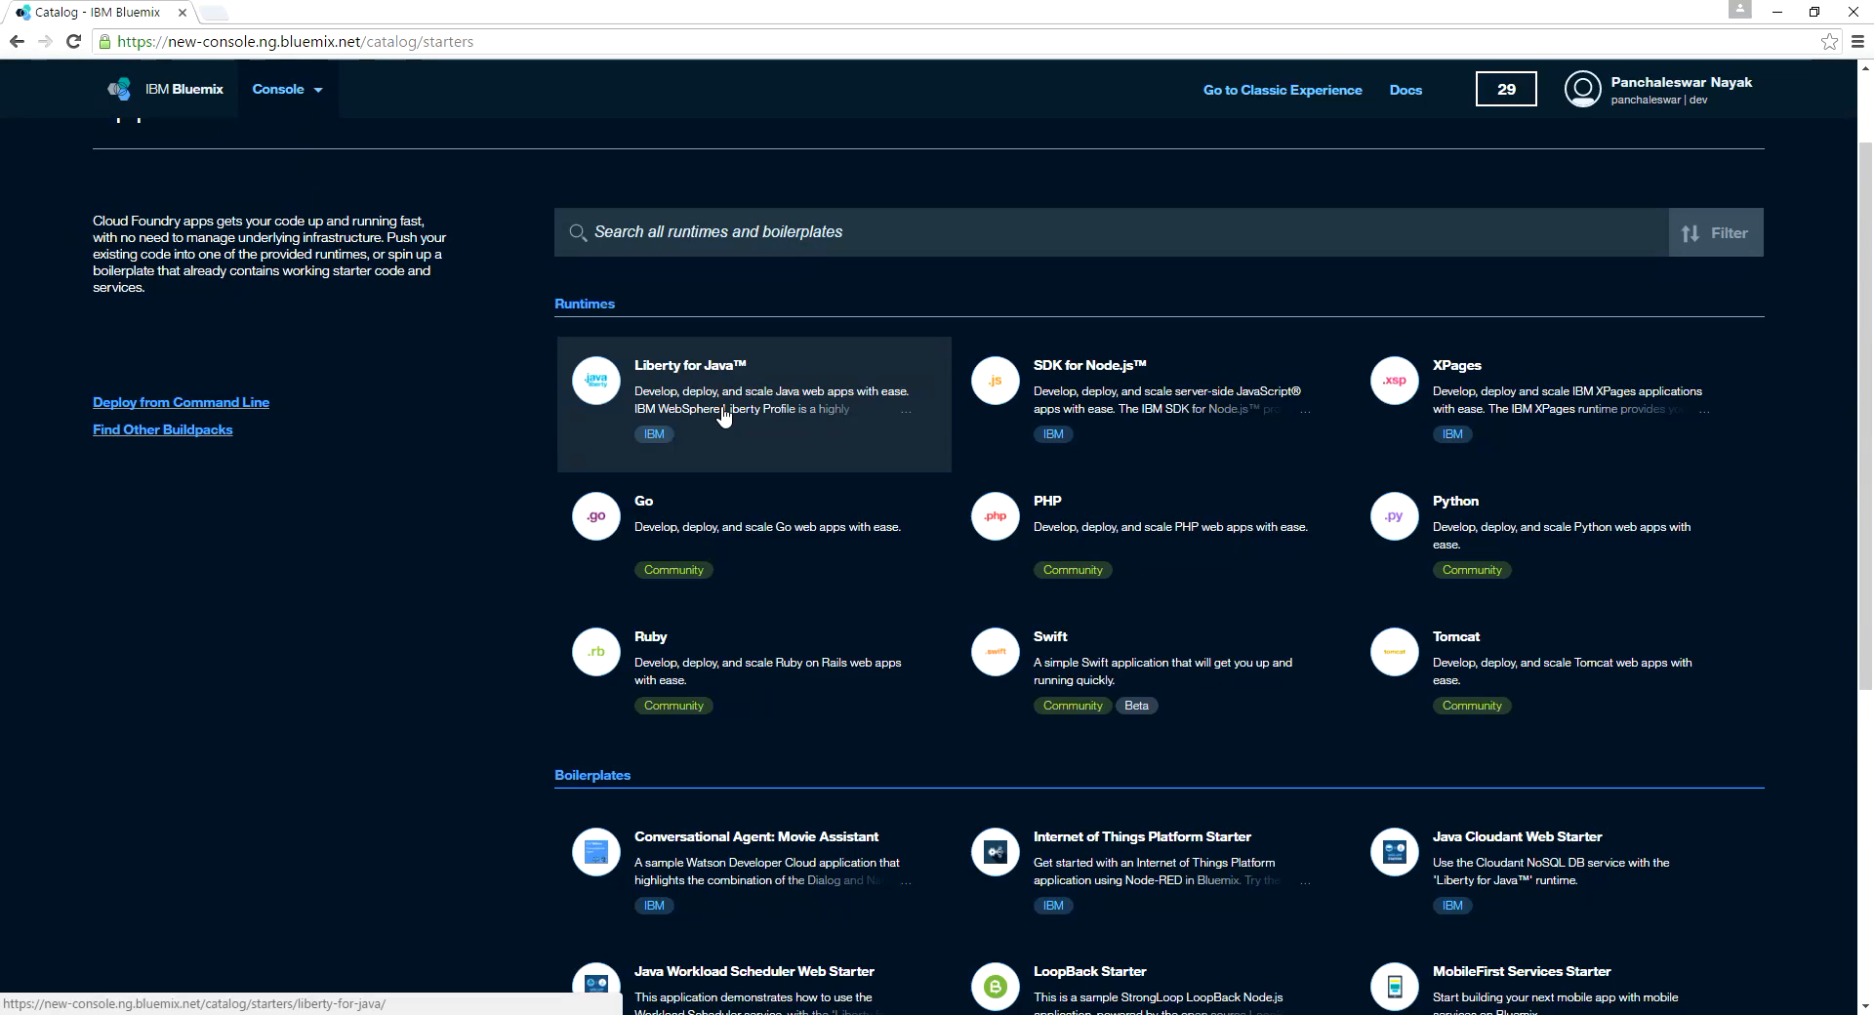
click(907, 420)
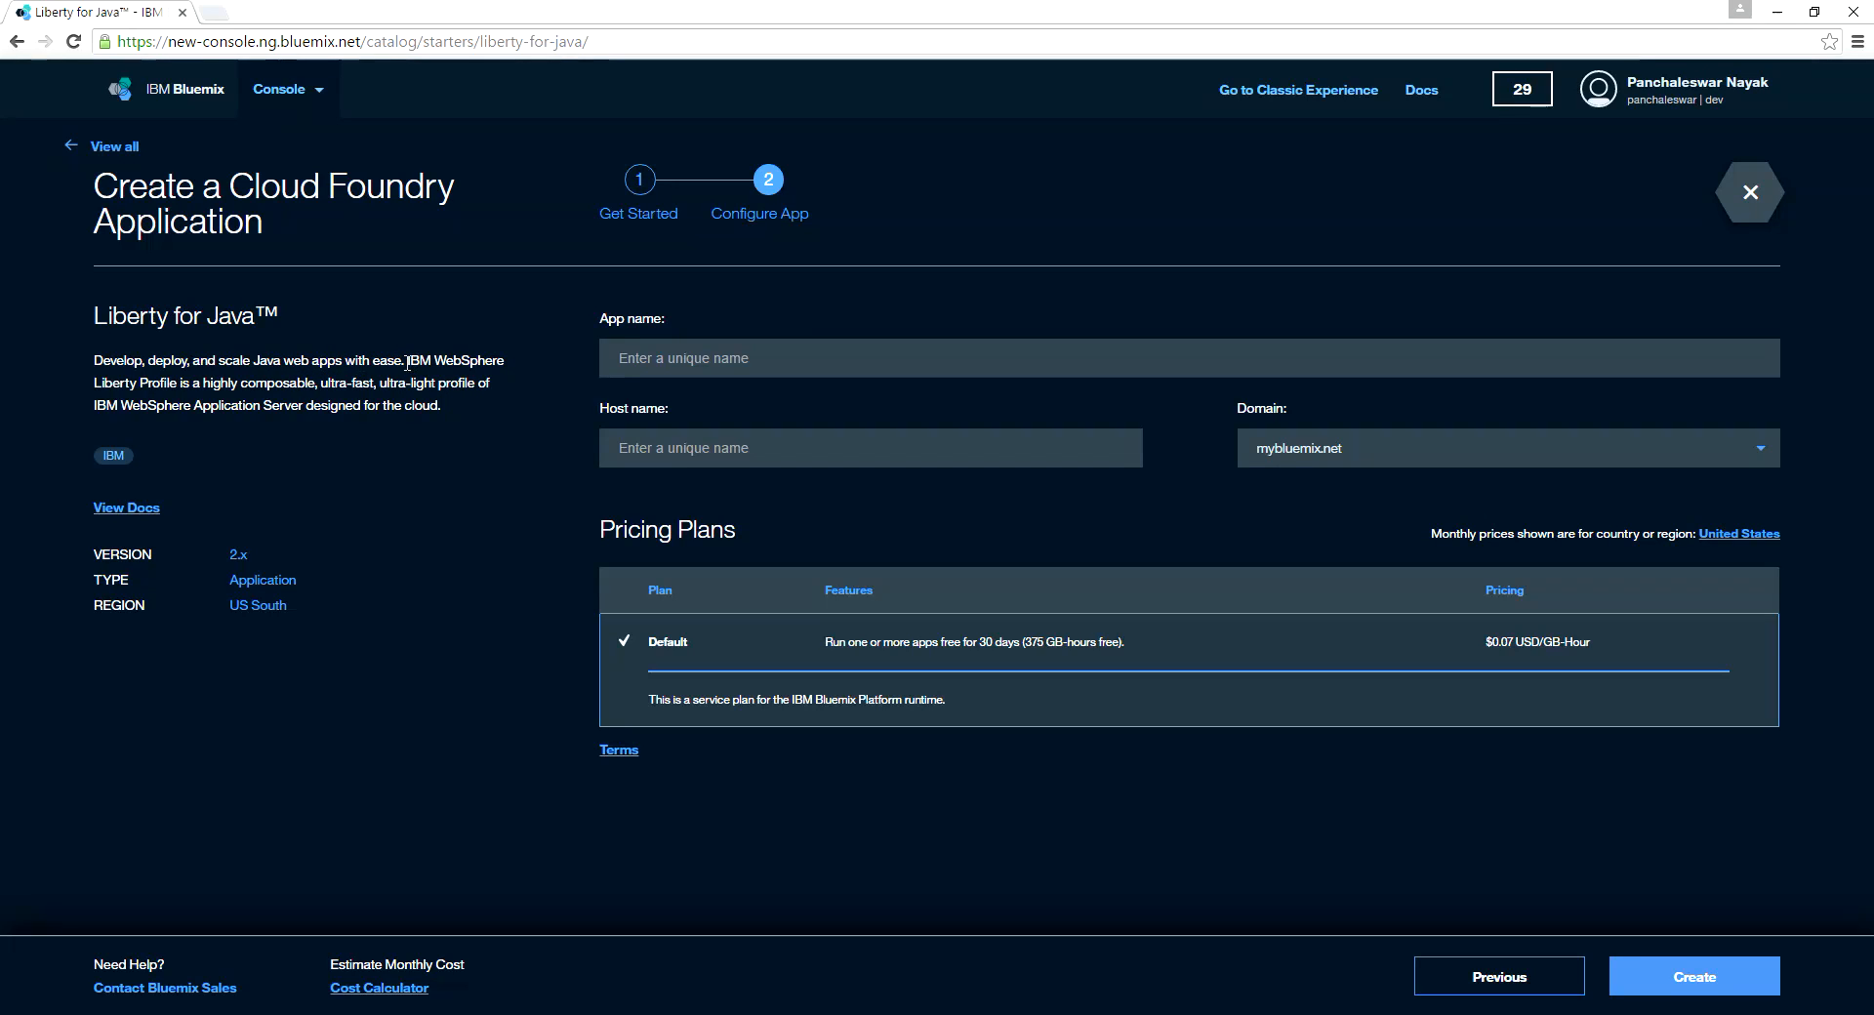
drag(405, 360, 505, 360)
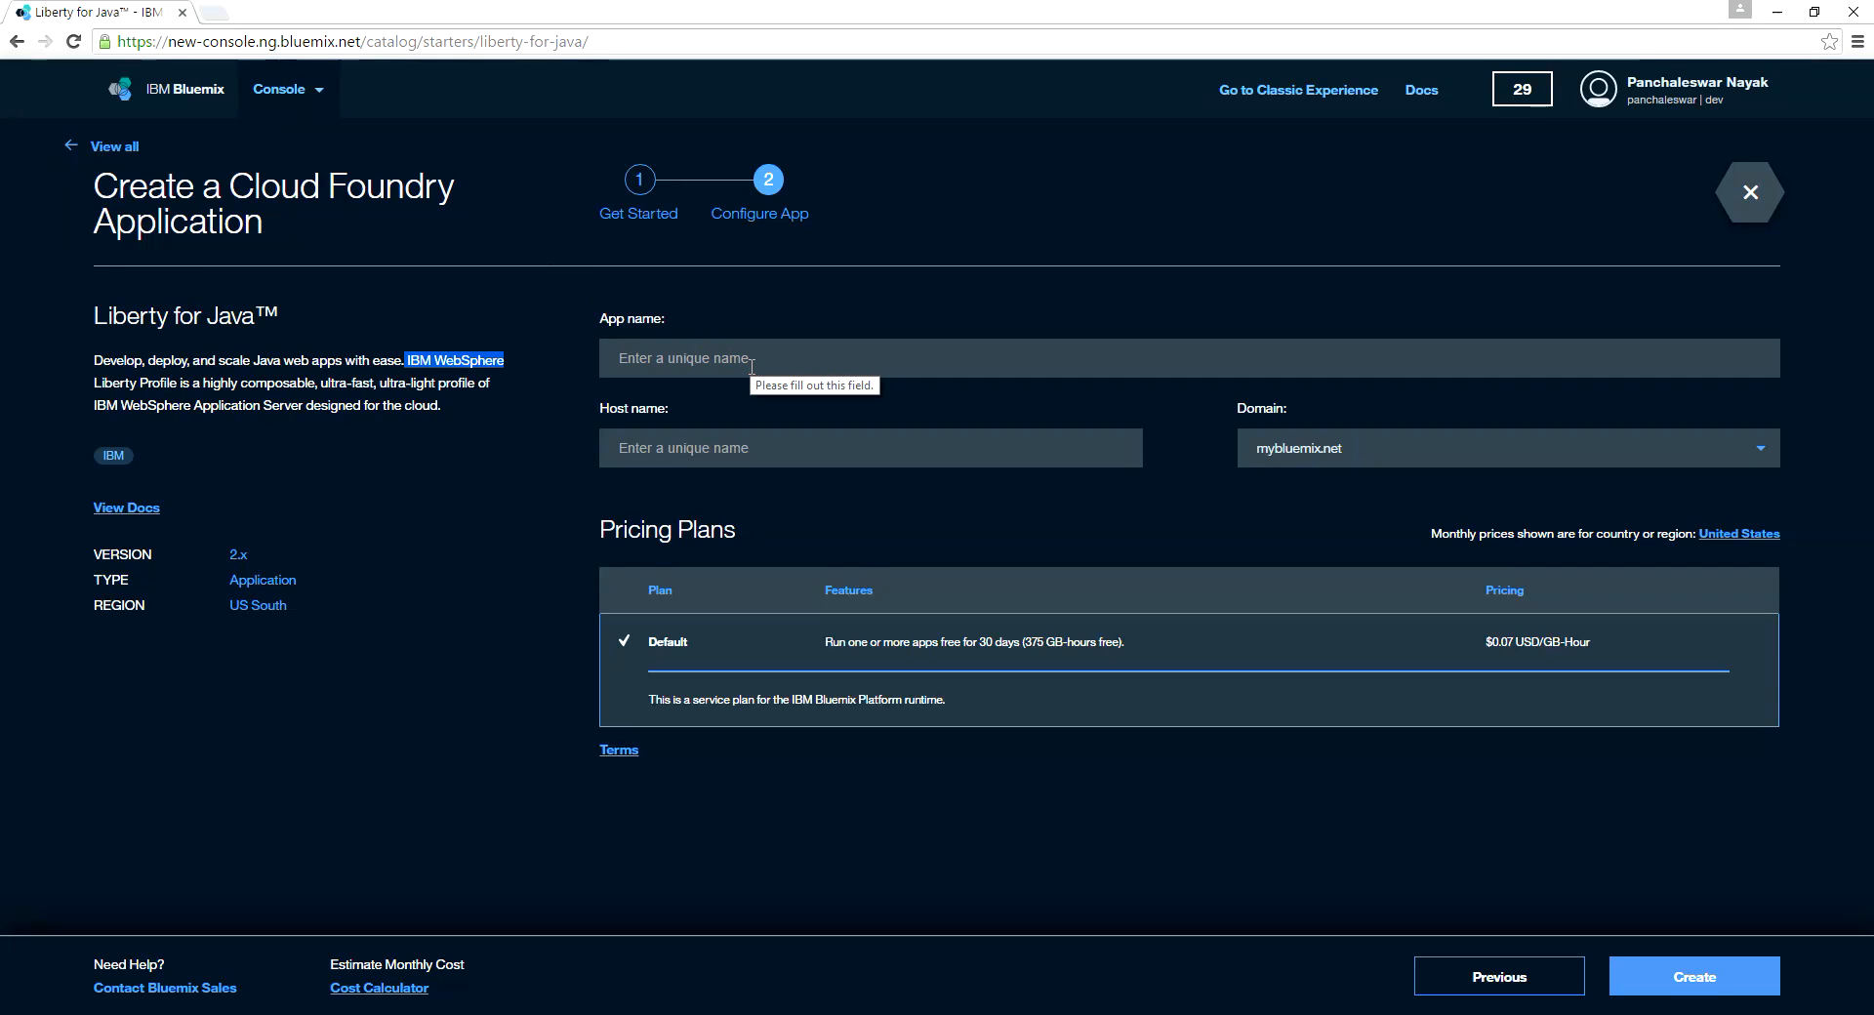
Leave the application form for the full catalog and show only the Compute category
click(116, 148)
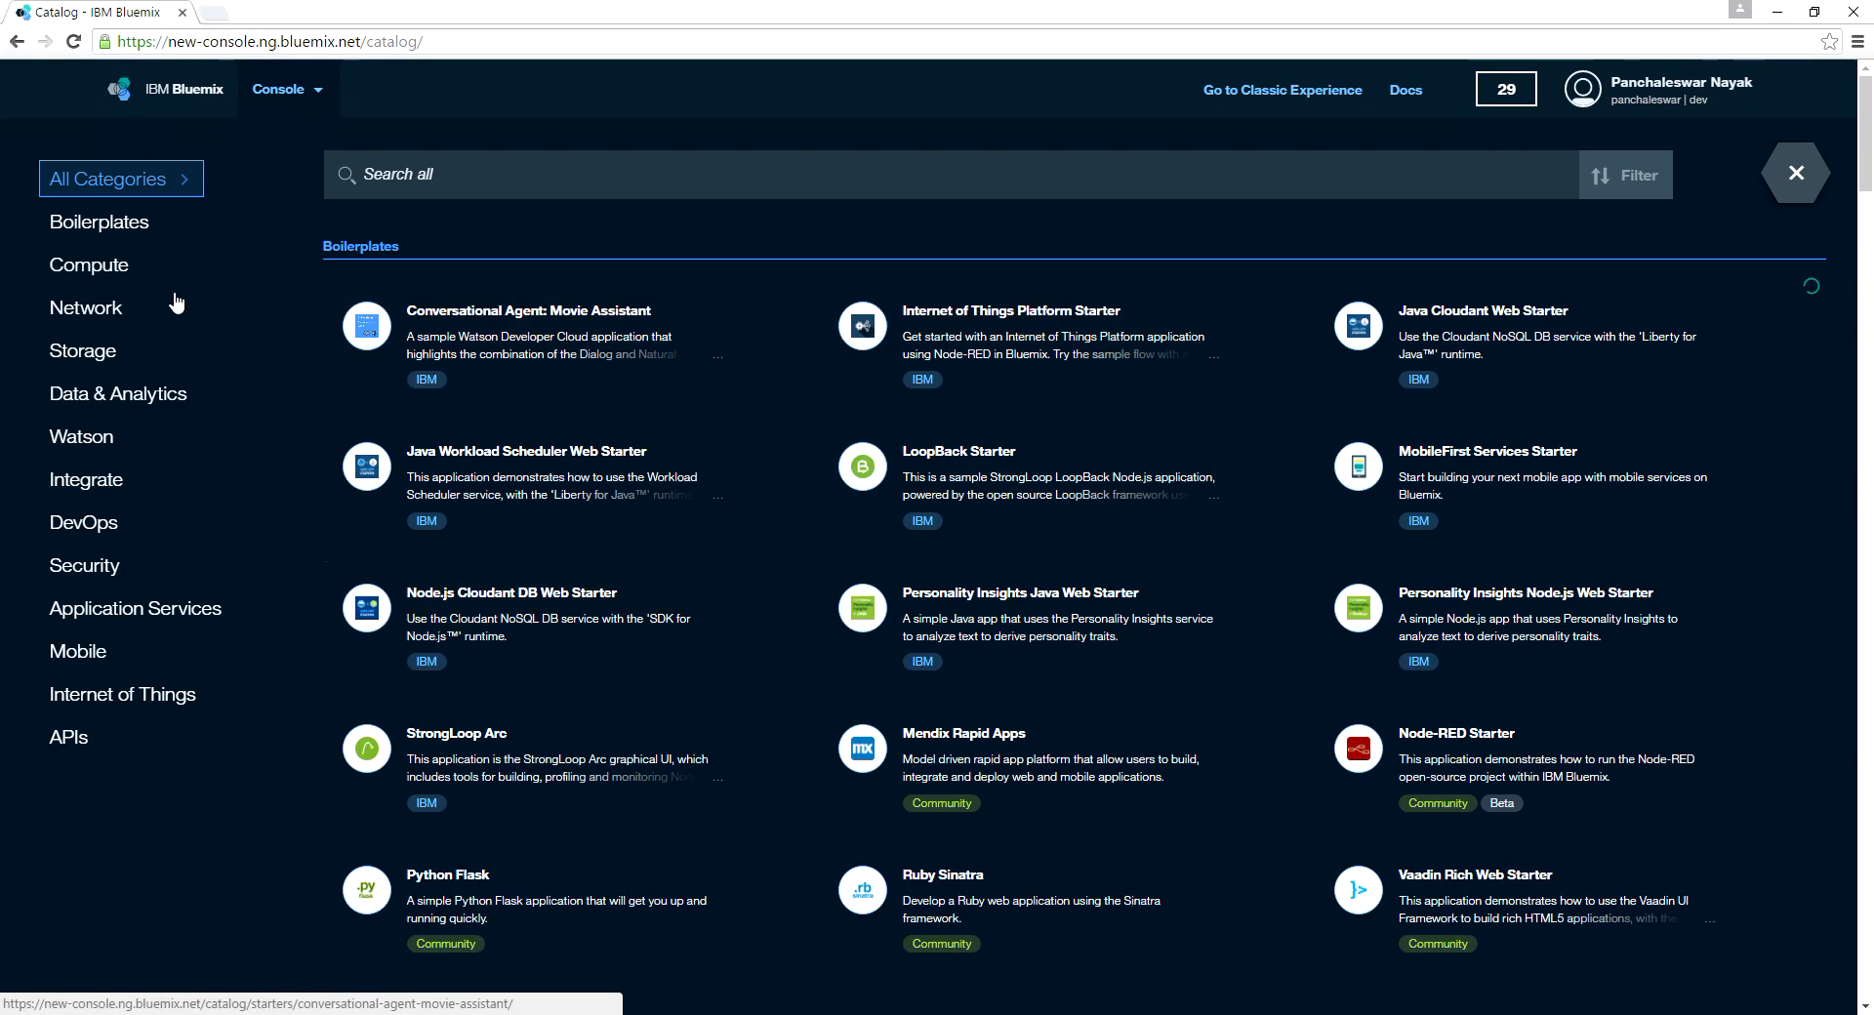
click(105, 271)
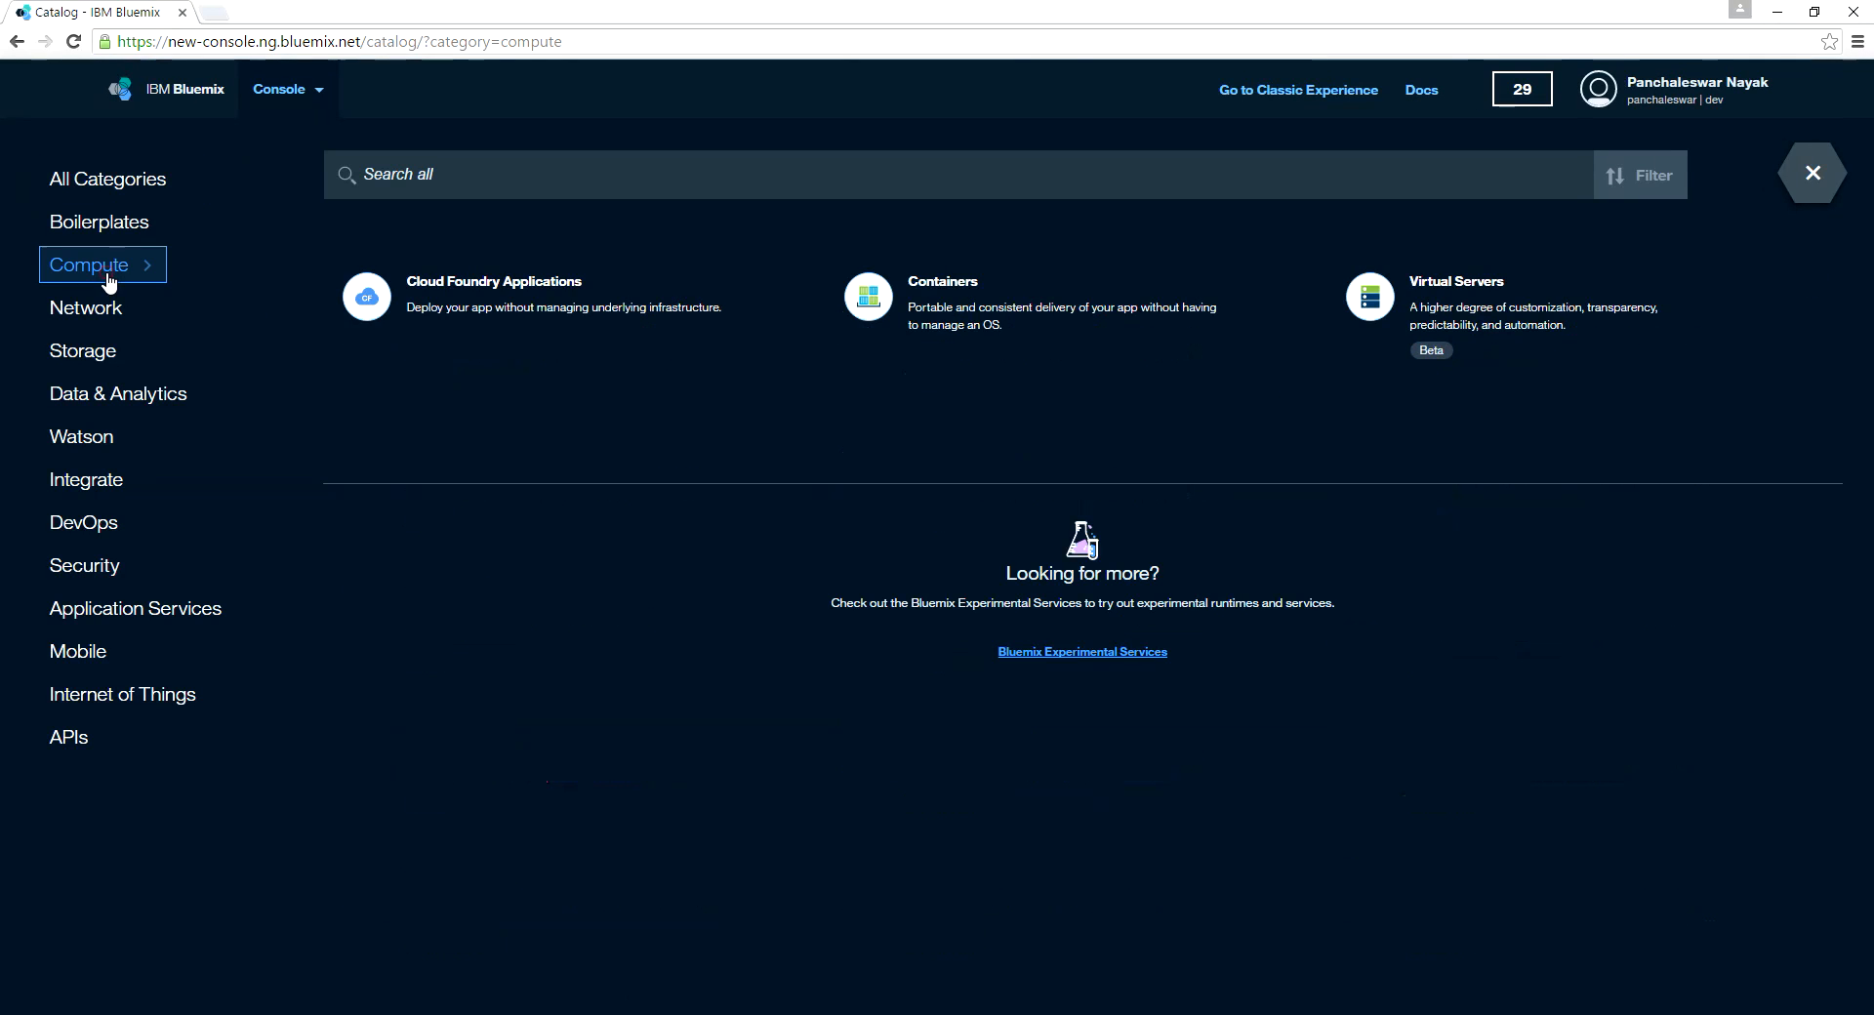
Start a Cloud Foundry application from the catalog's Compute offerings and view the SDK for Node.js configuration form
click(508, 285)
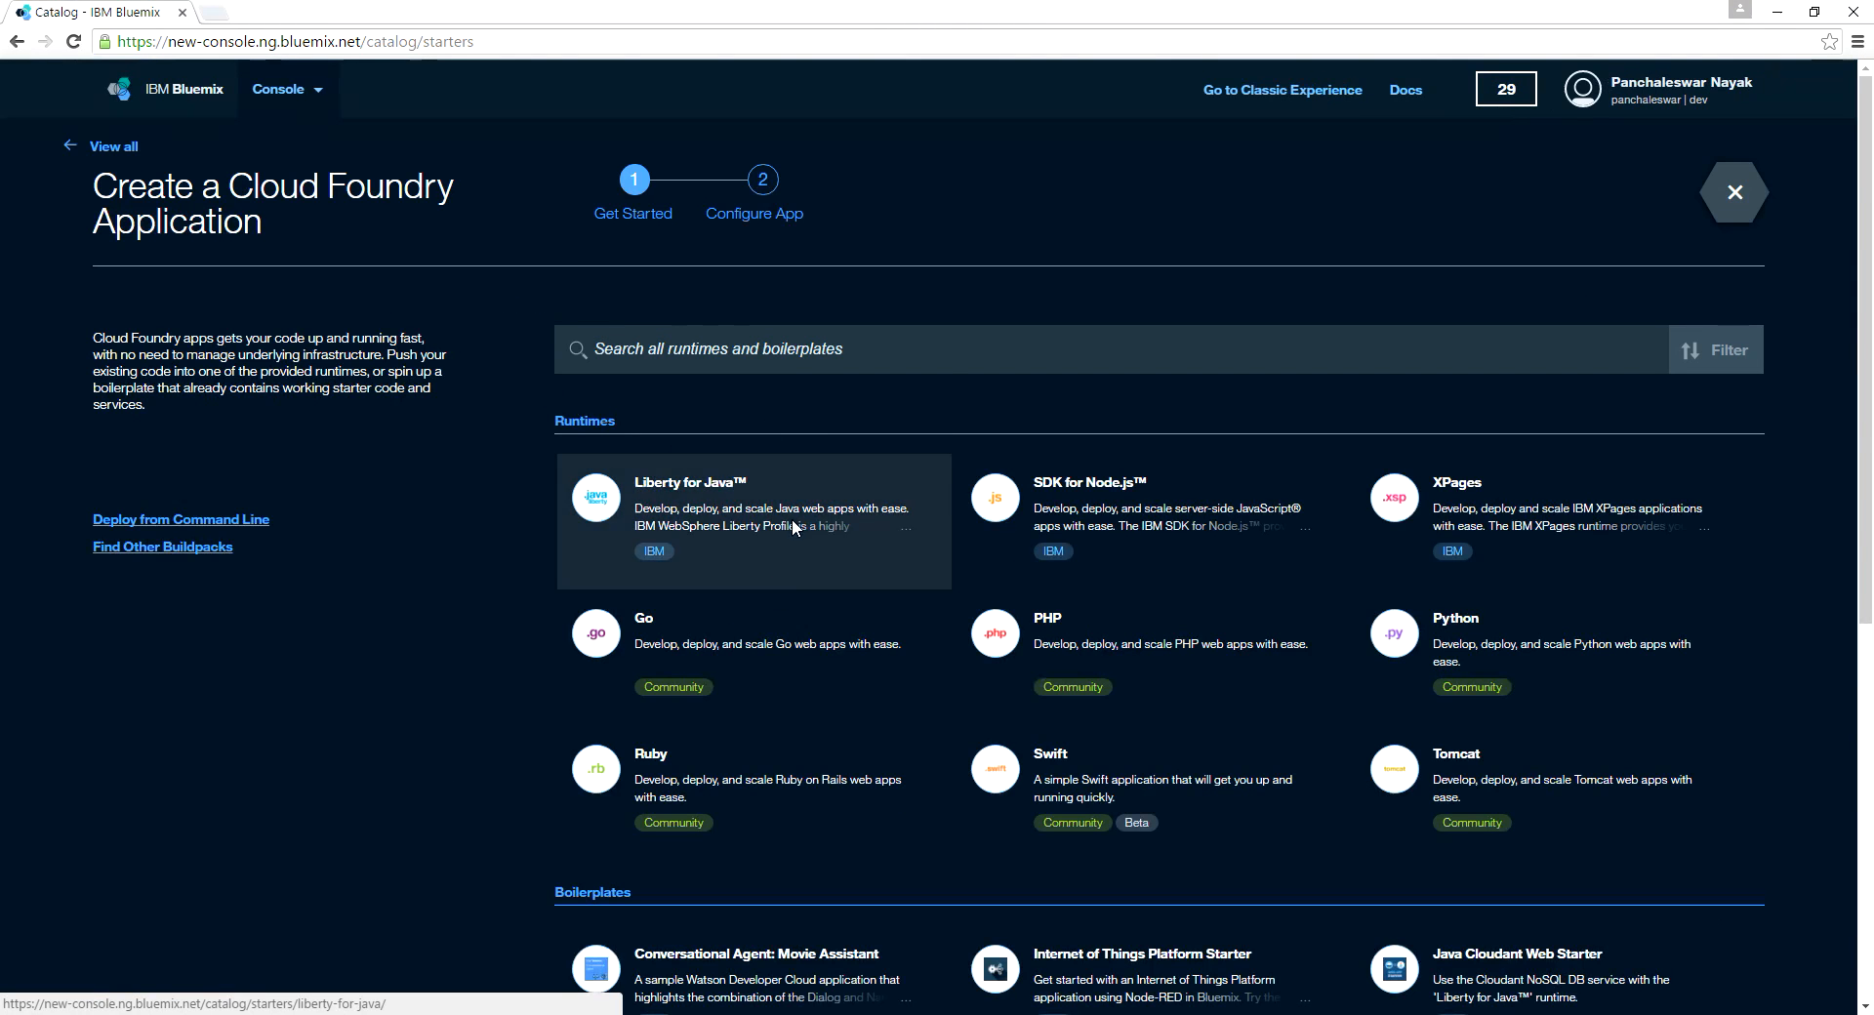
click(1129, 522)
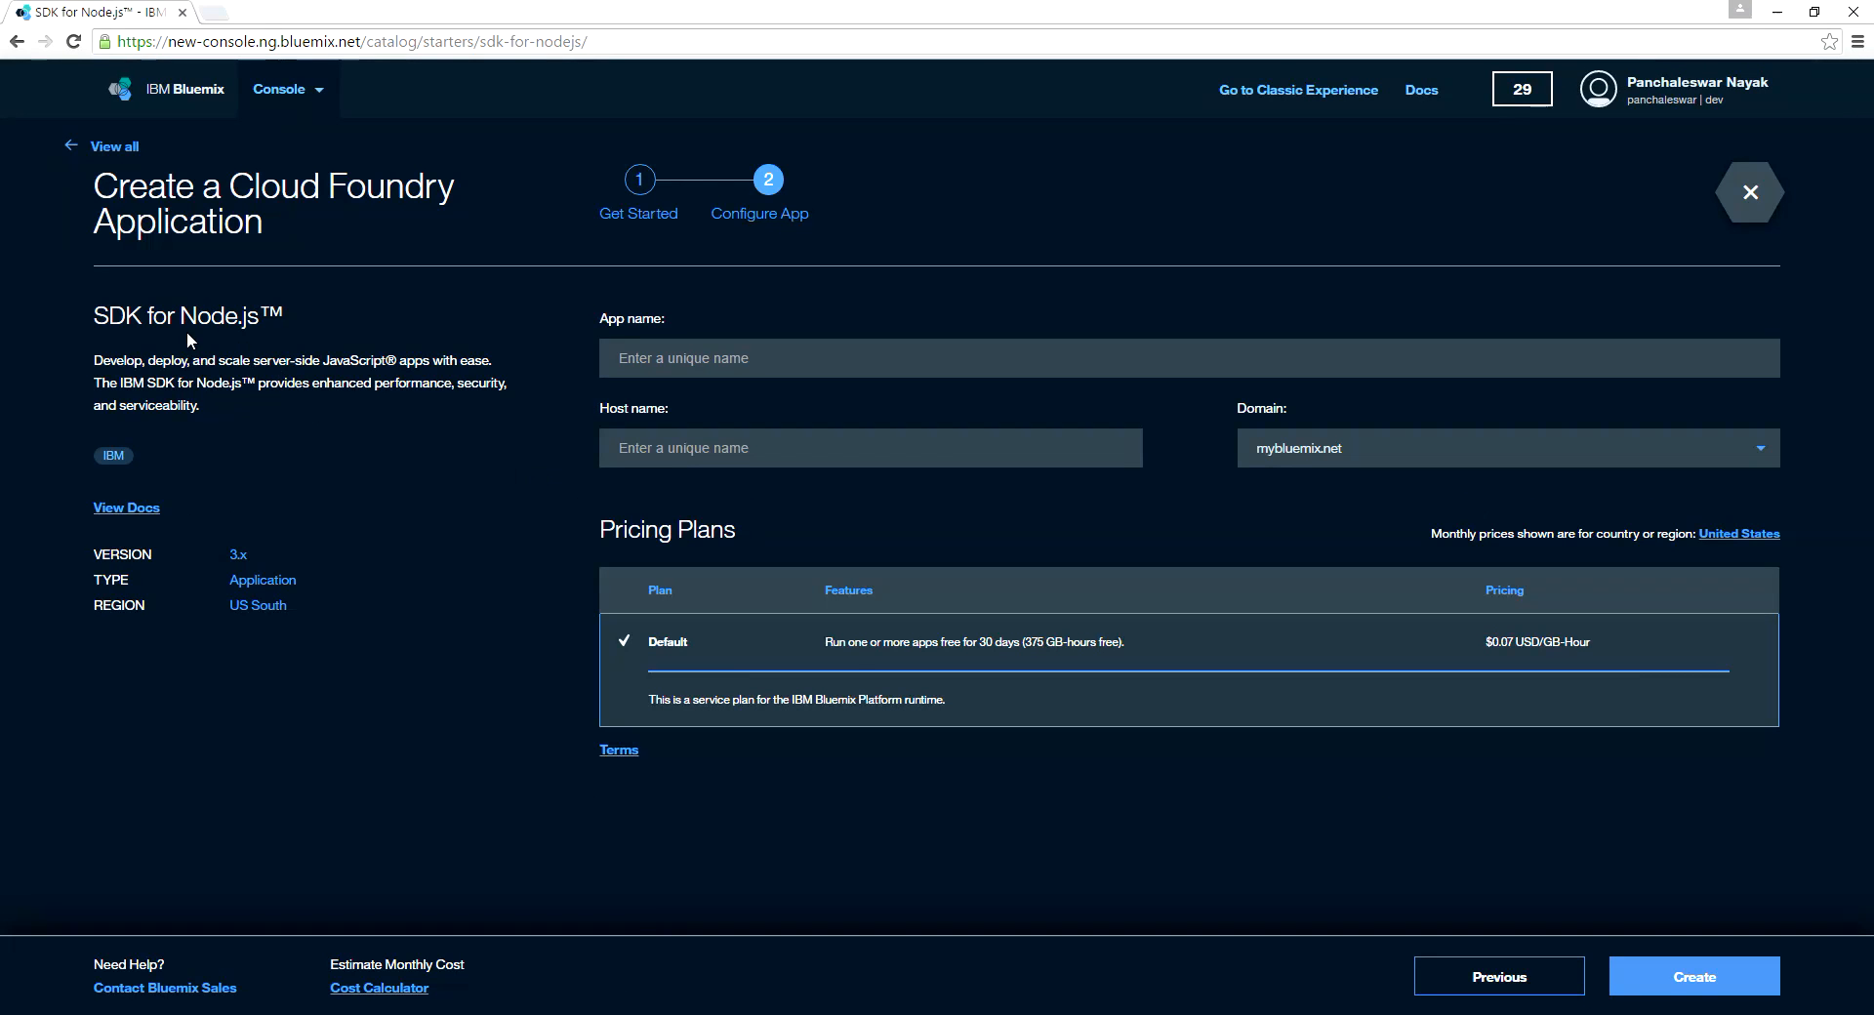
drag(94, 315, 275, 317)
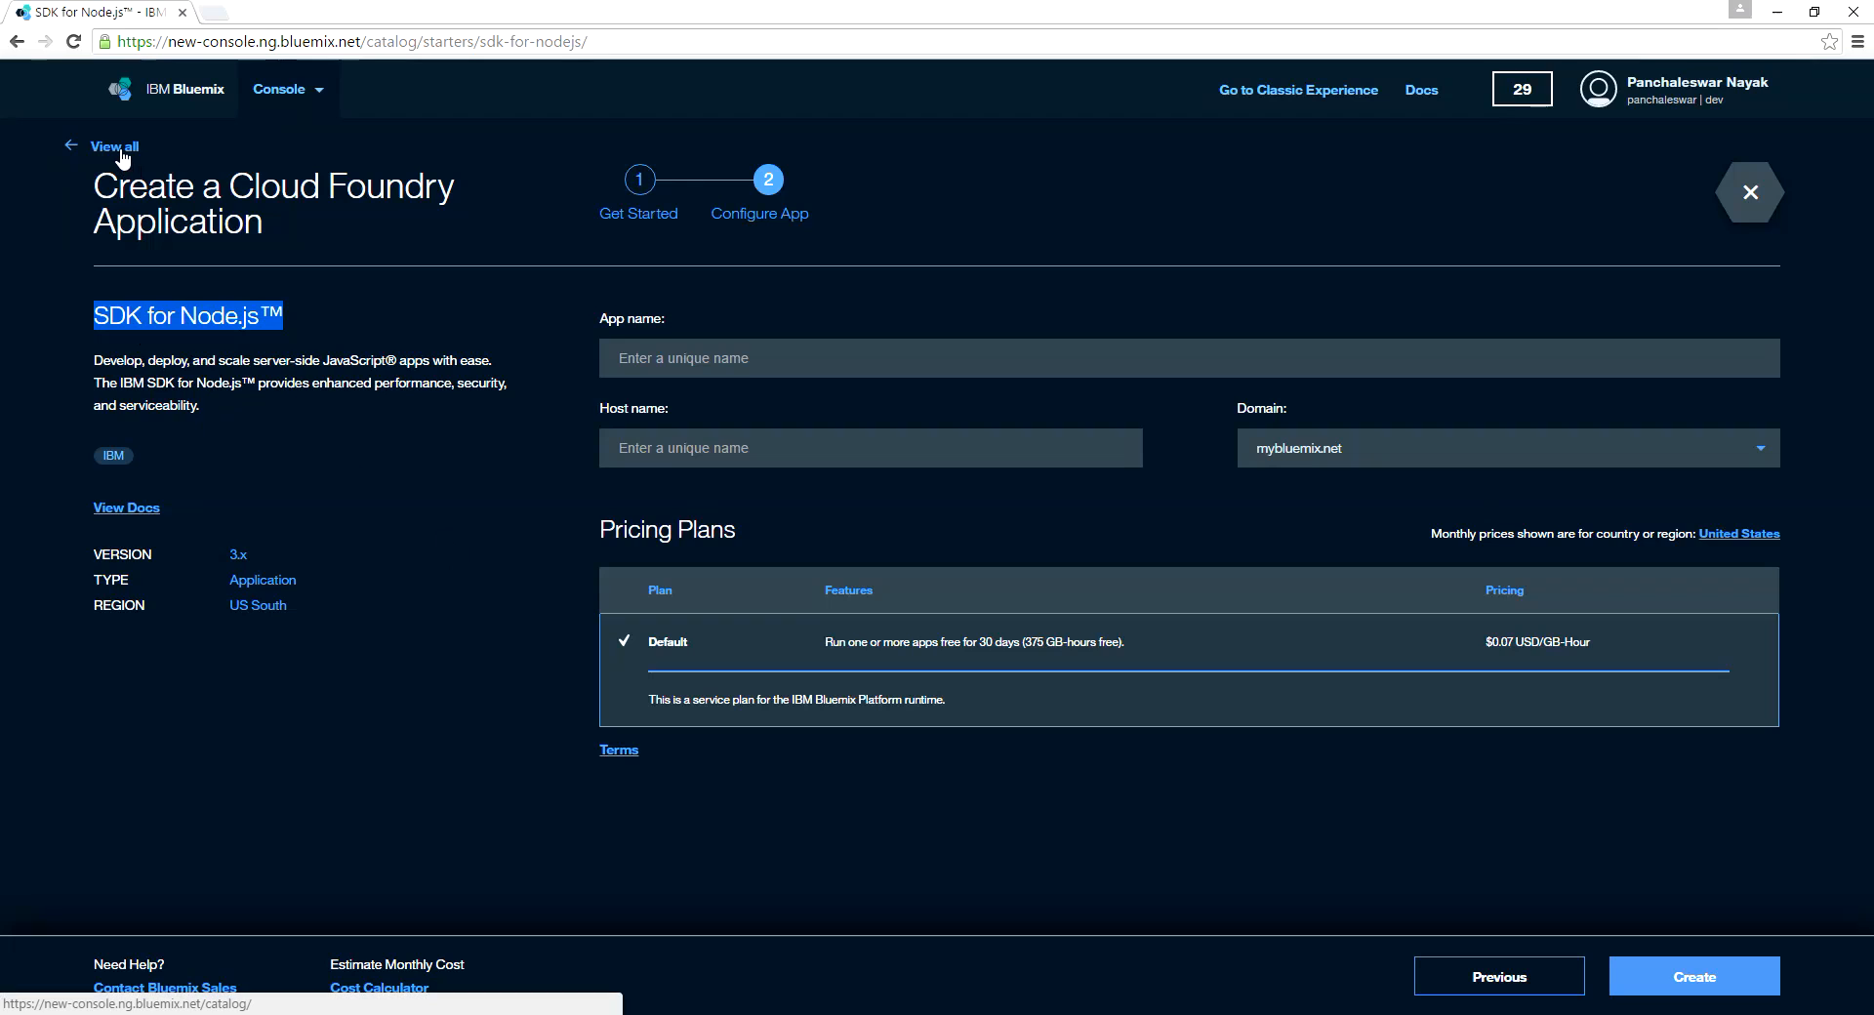
Return to the console home and start a Liberty for Java application from the Compute dashboard's Cloud Foundry Applications
click(185, 90)
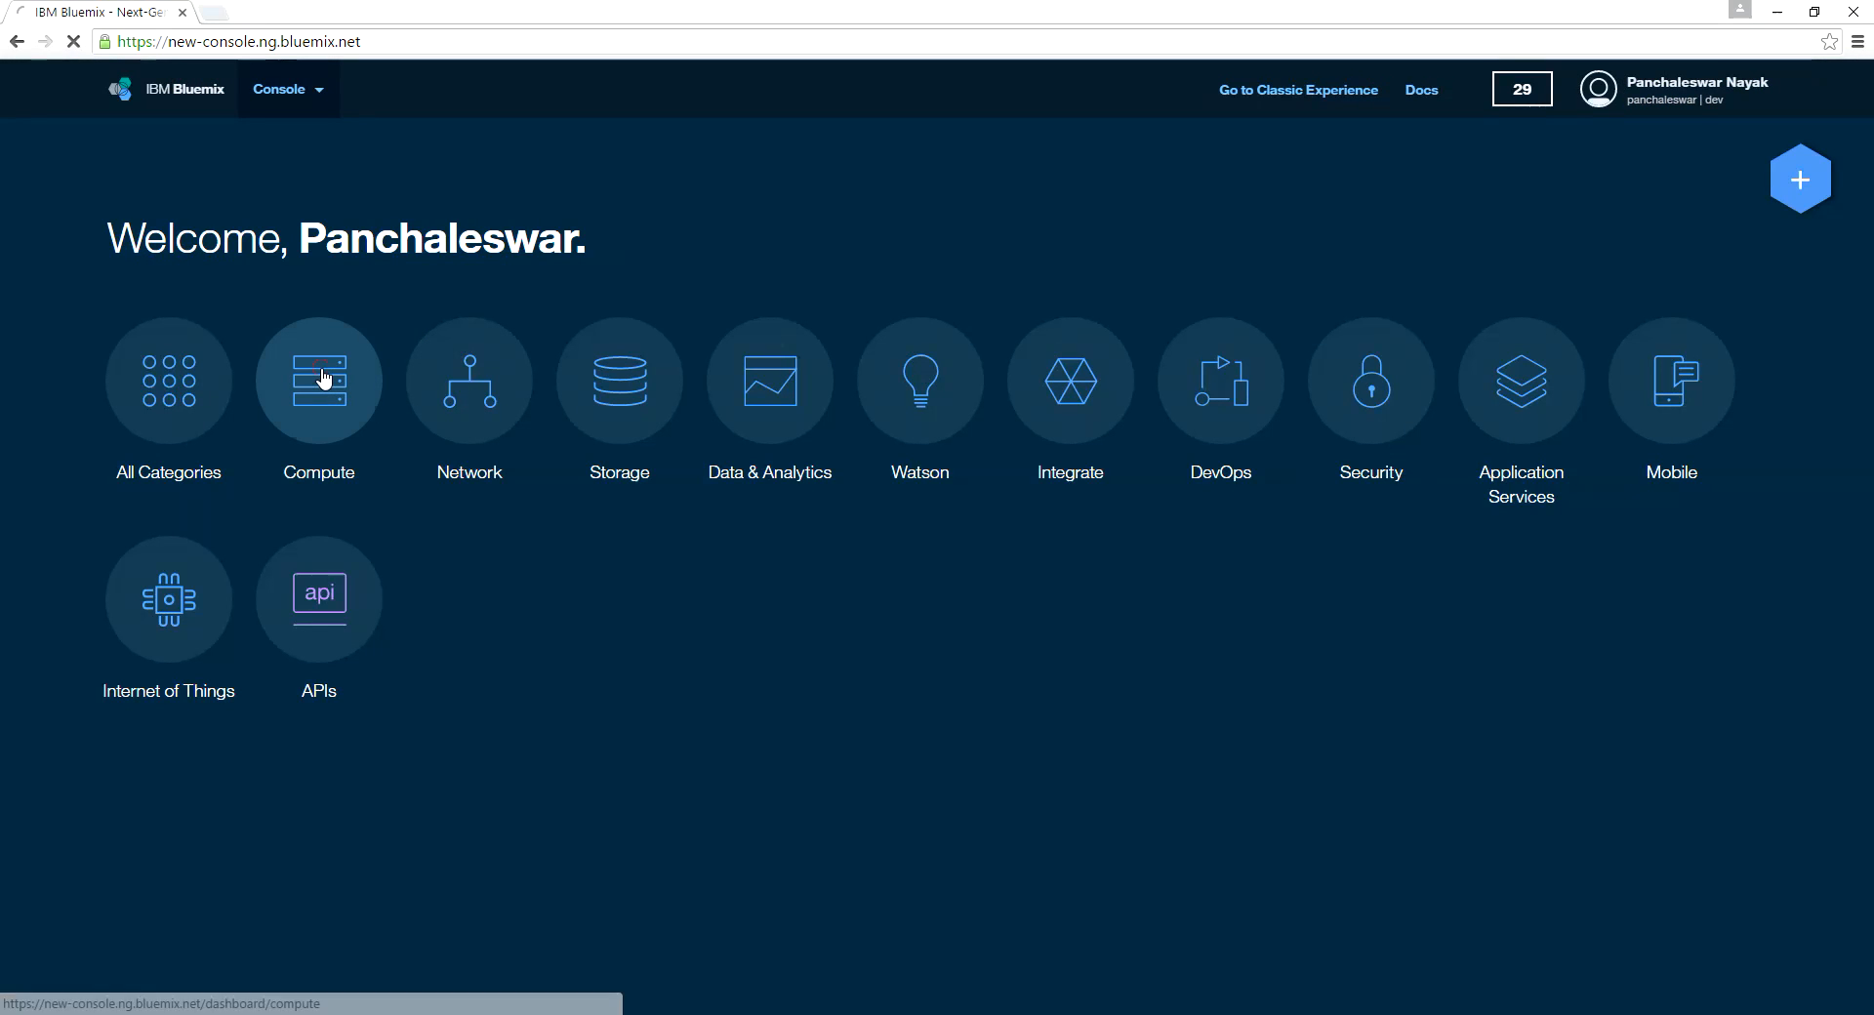
click(322, 372)
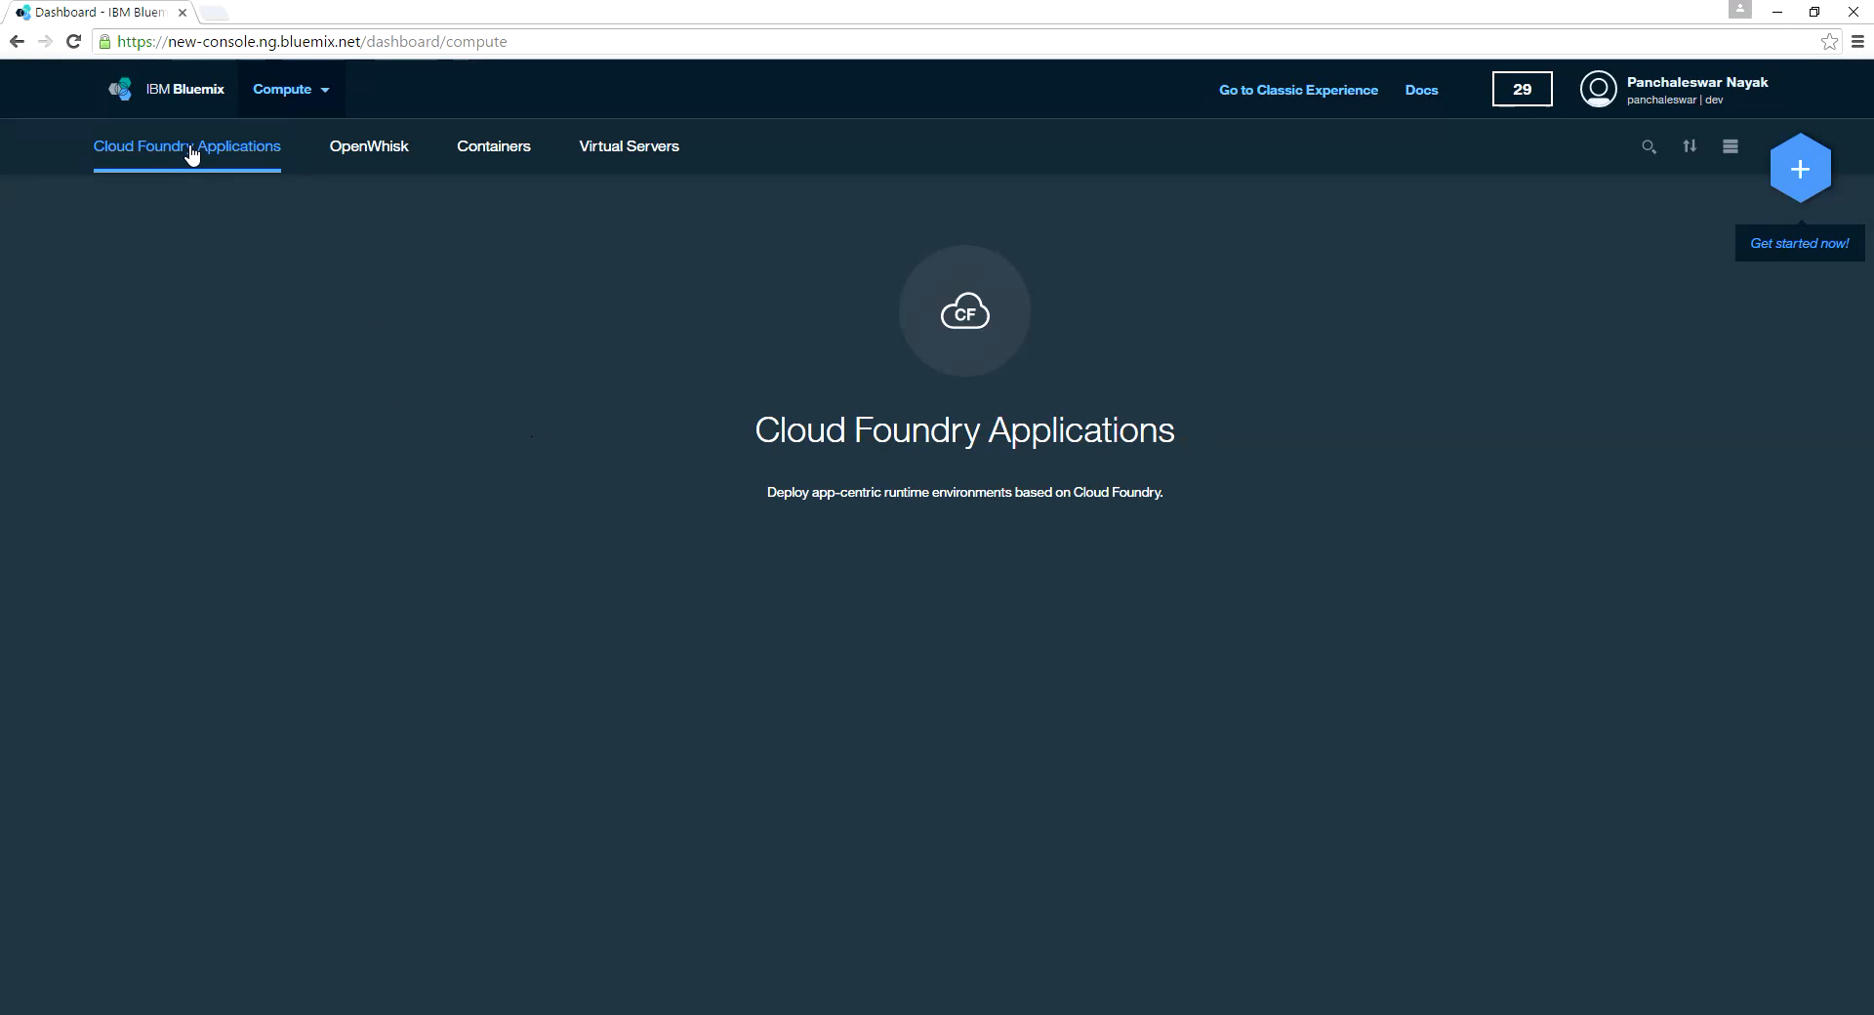
click(1795, 171)
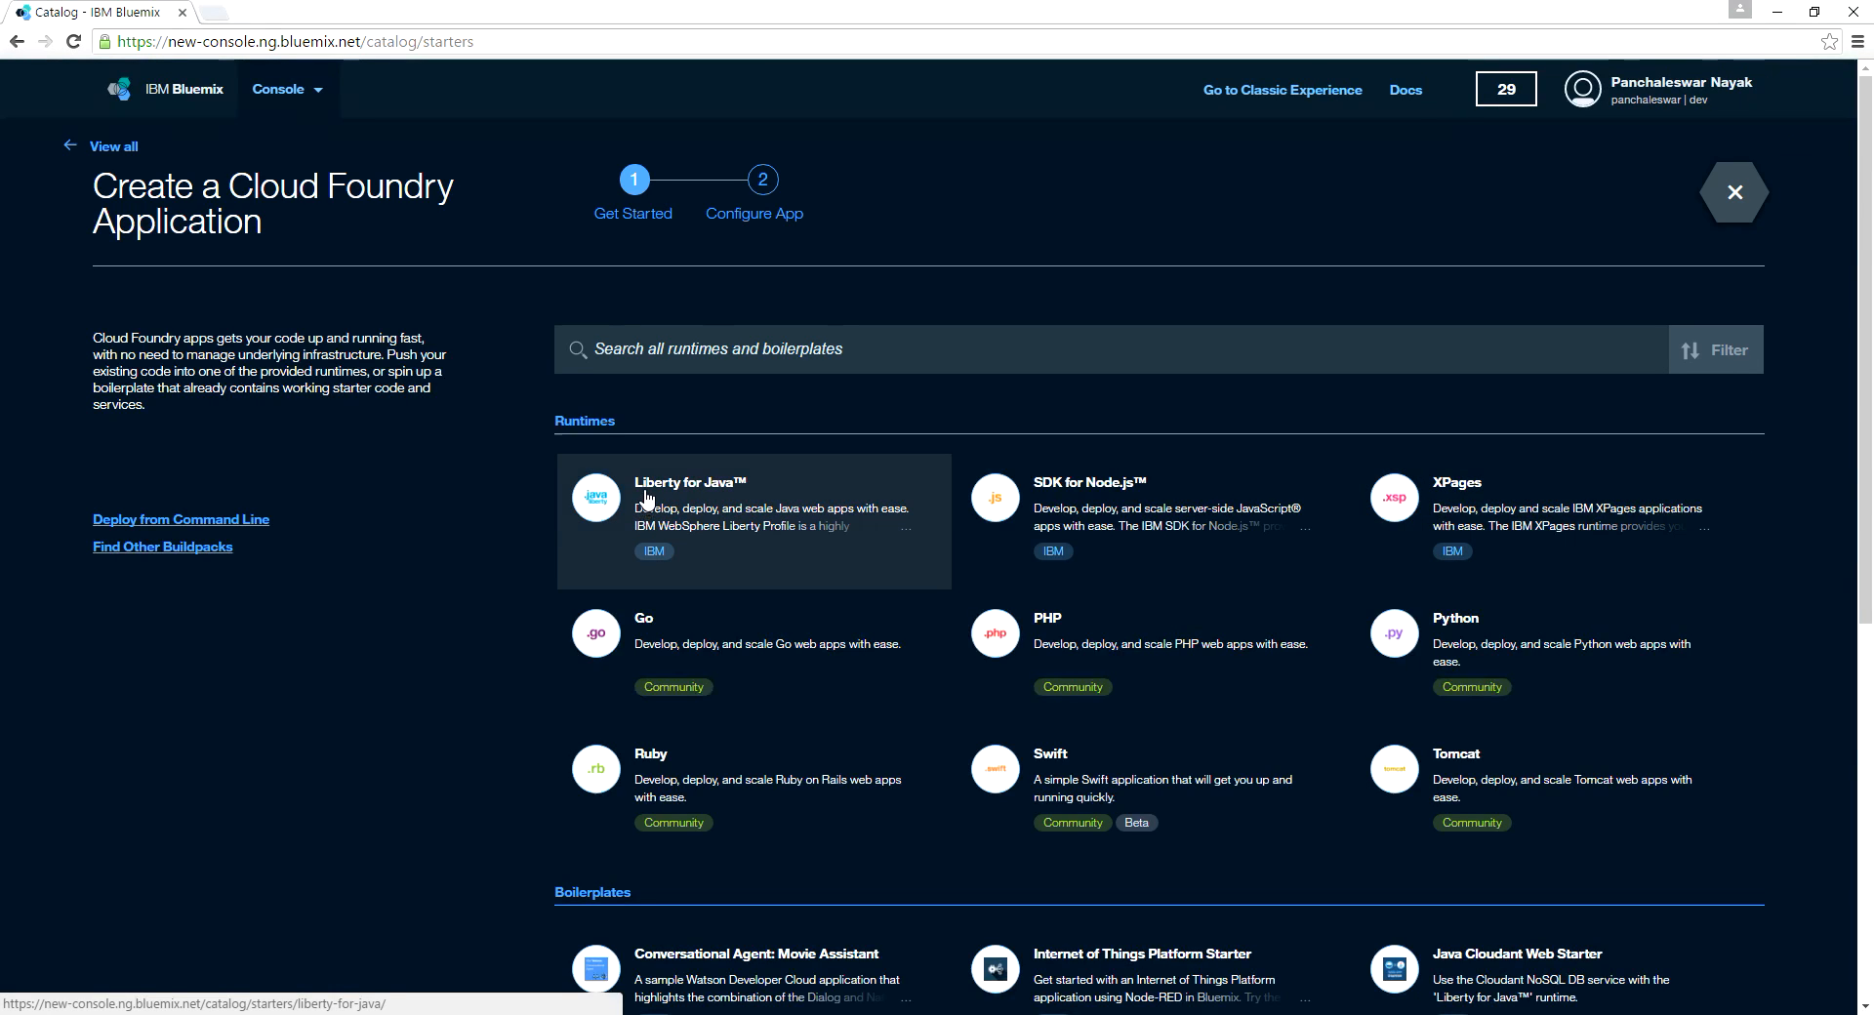
click(713, 520)
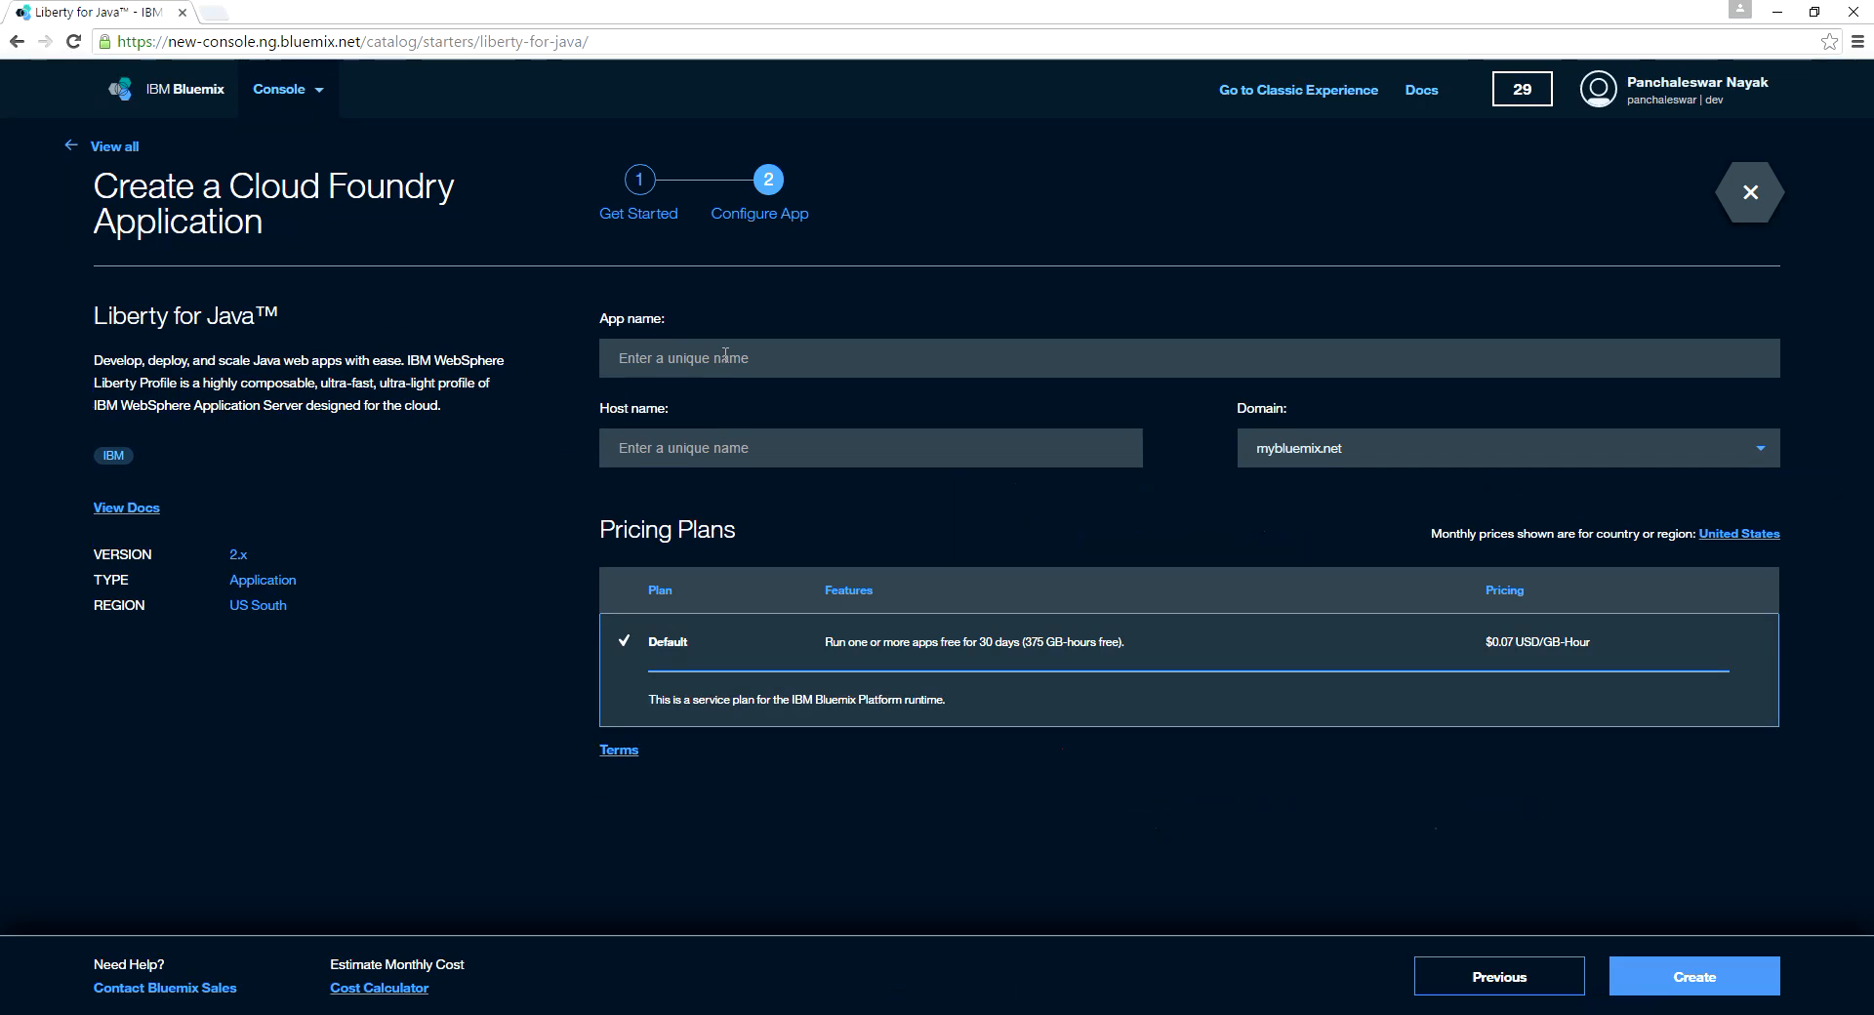
click(725, 357)
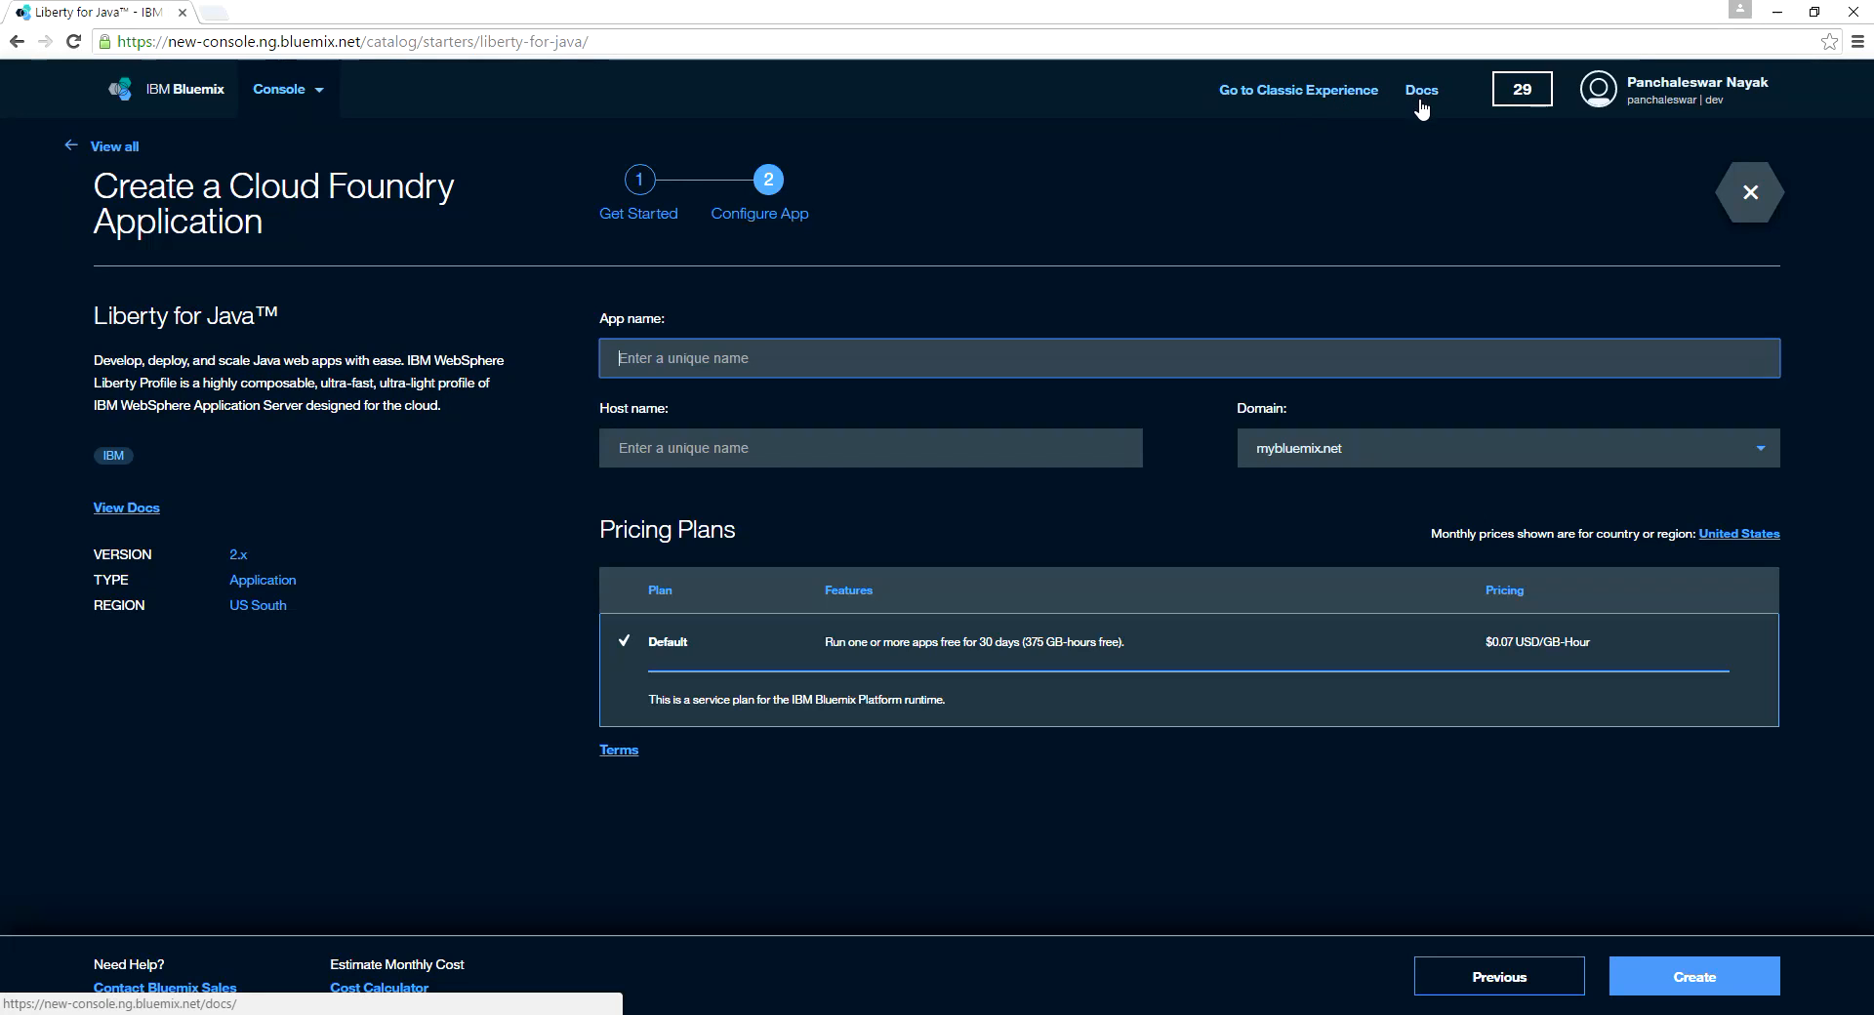
Check the account's region, organization and space settings, and open the Manage Organizations page to view the organization
click(1694, 115)
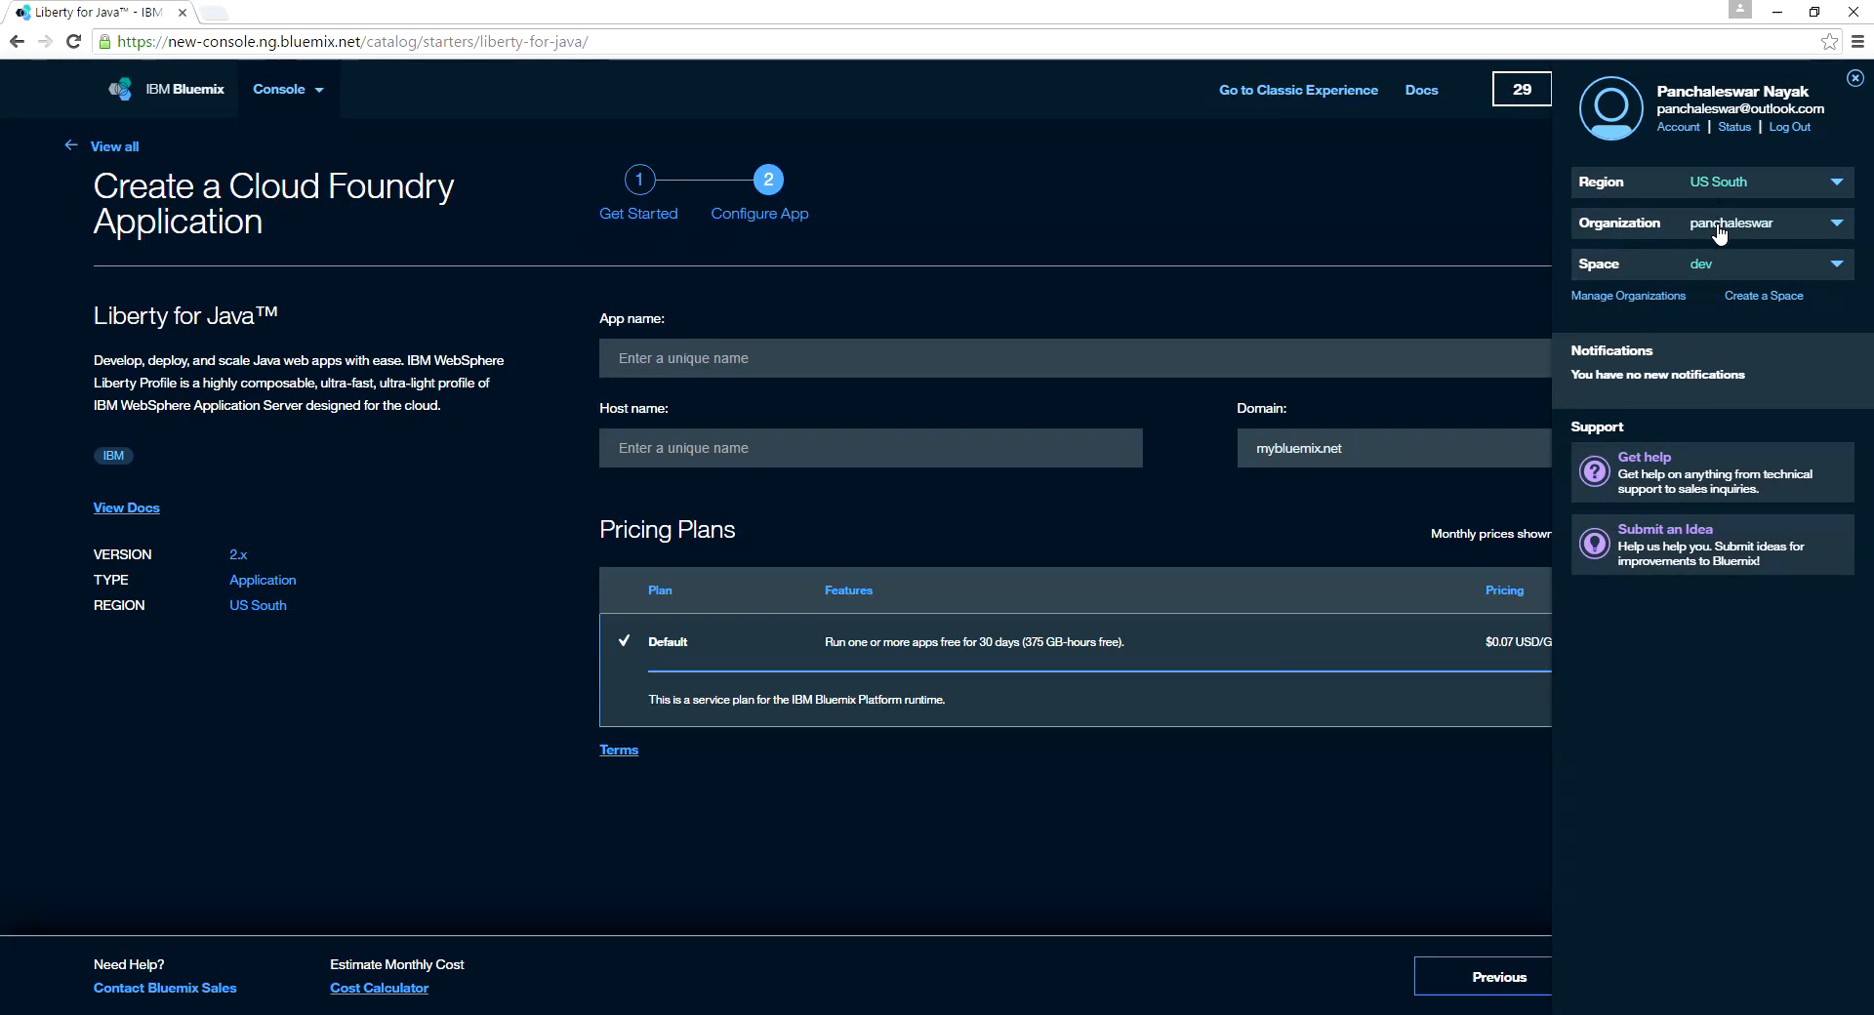
click(1835, 224)
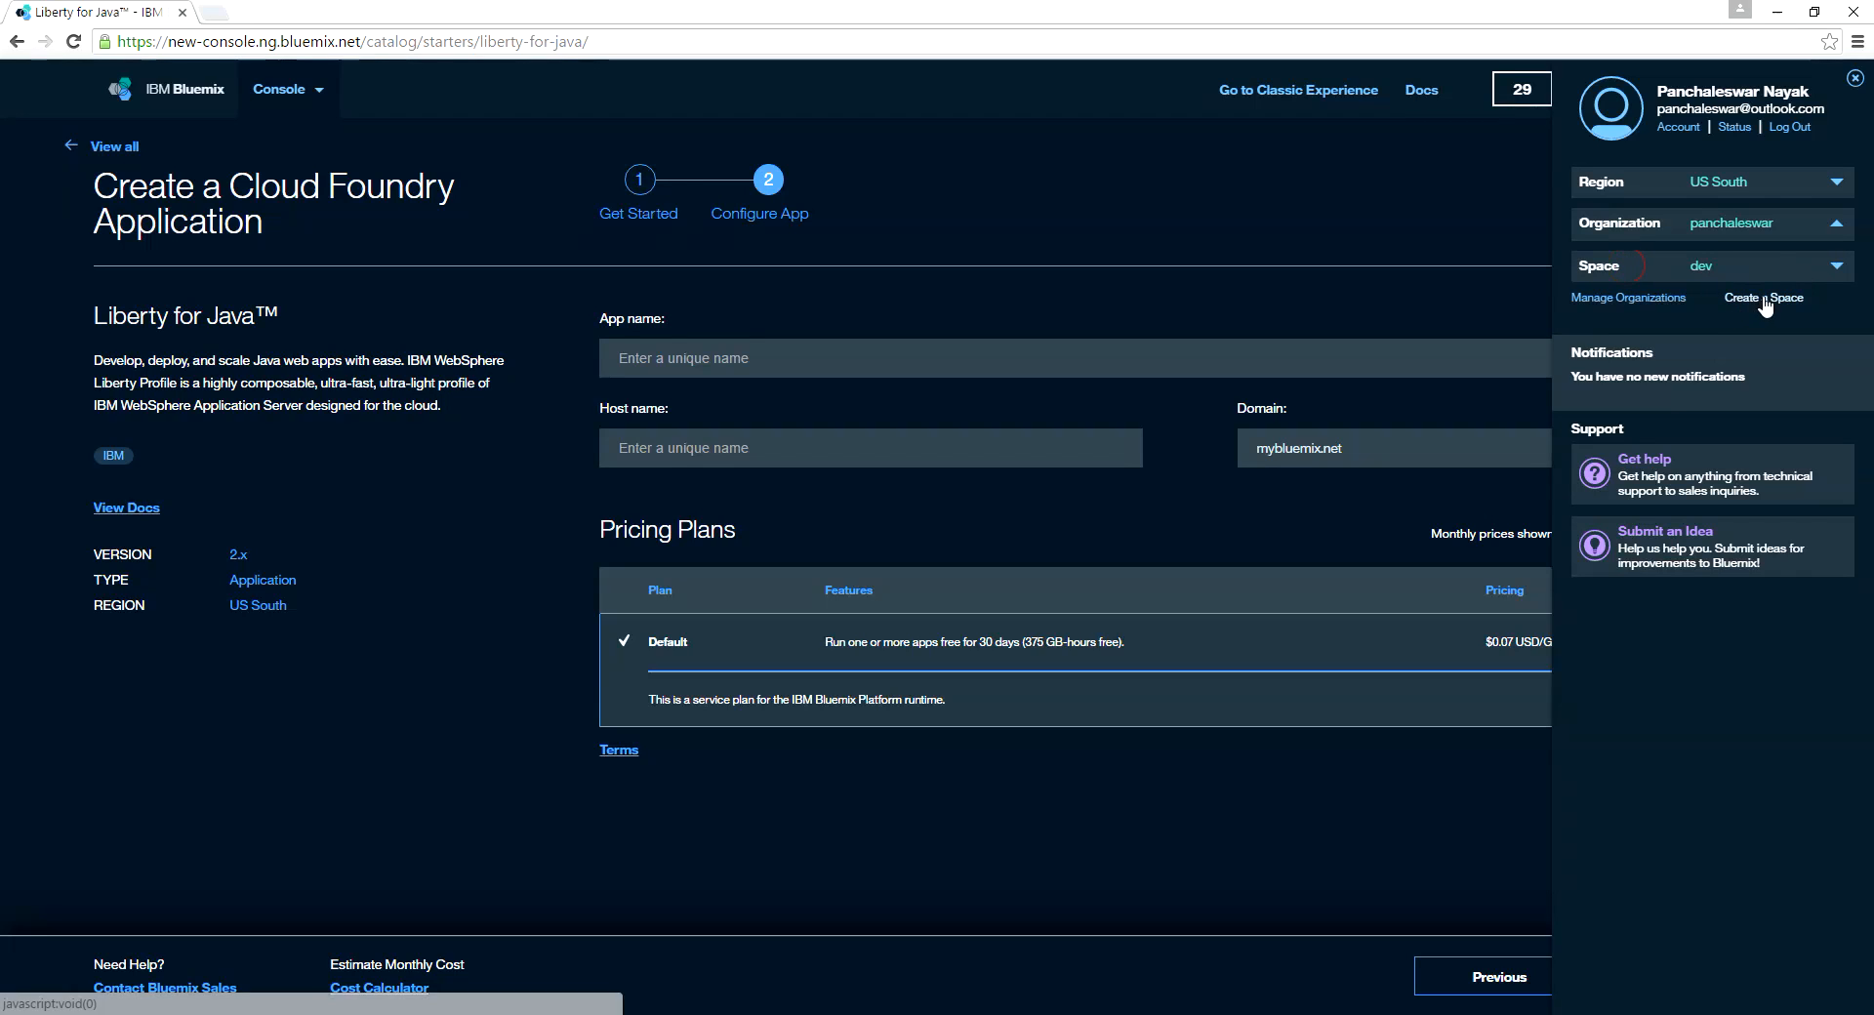
click(1667, 305)
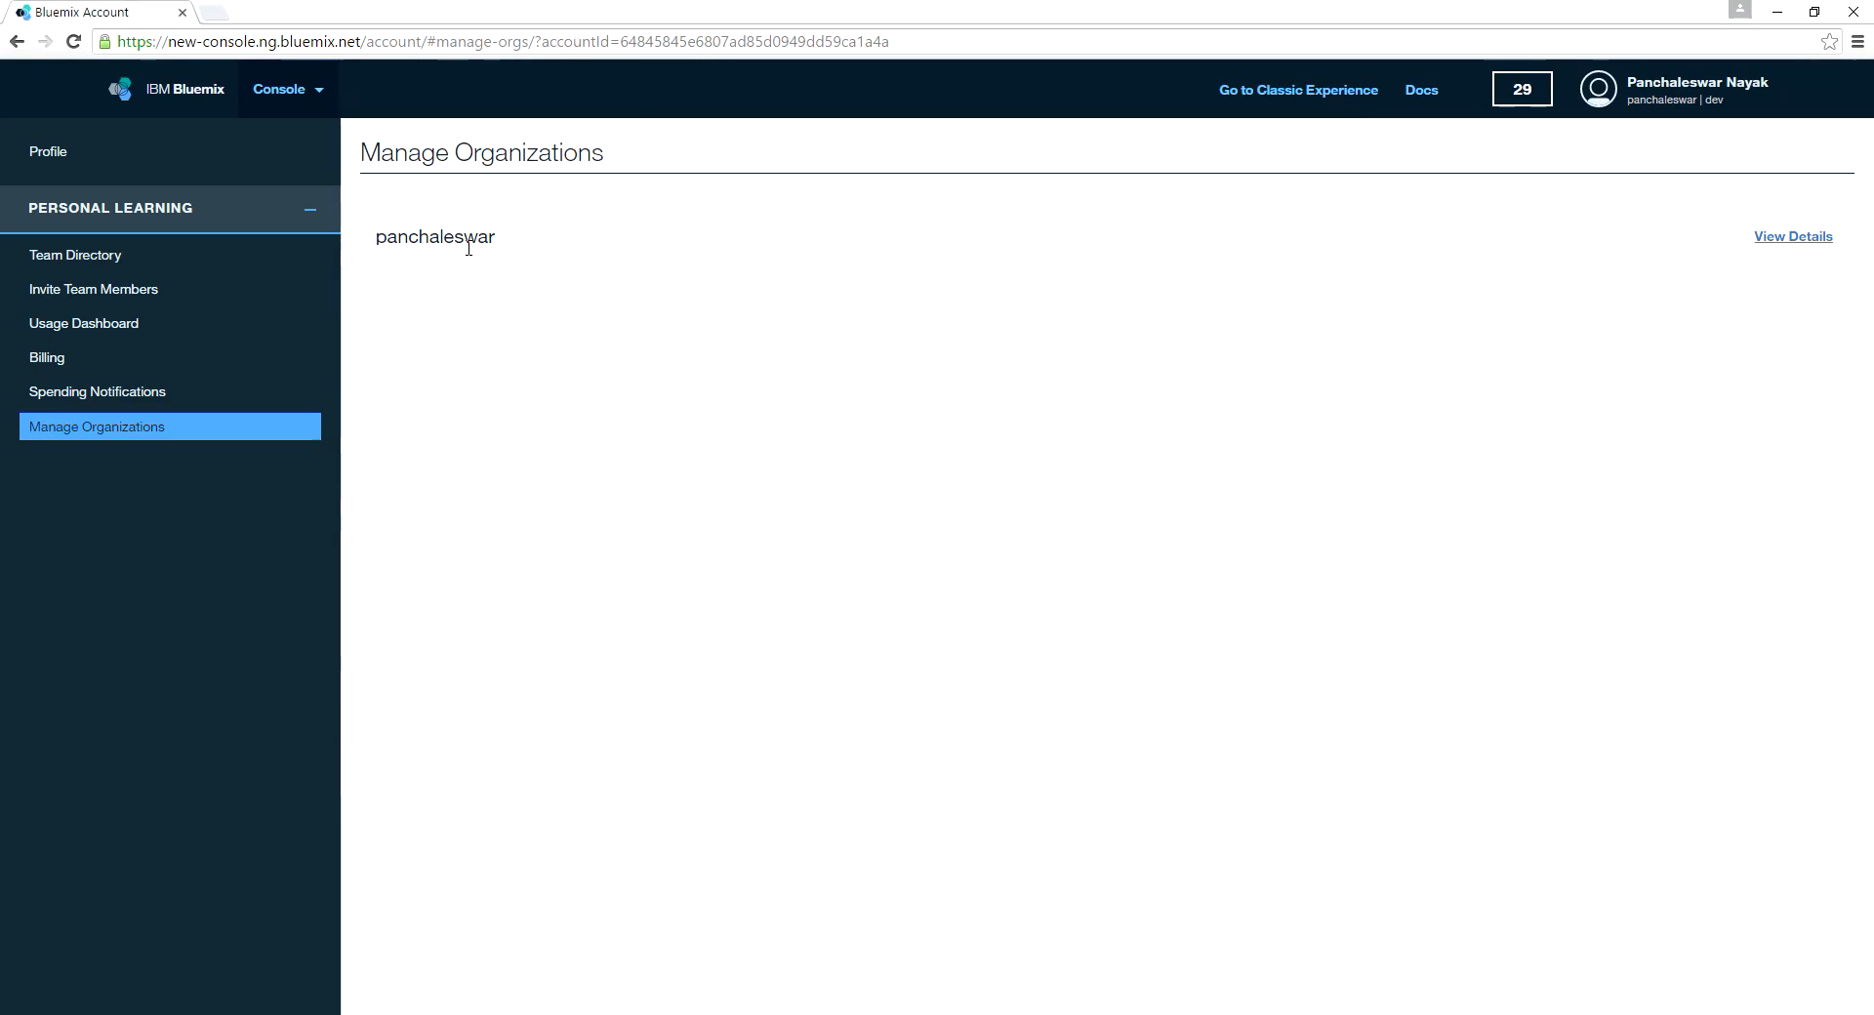
drag(379, 244, 494, 238)
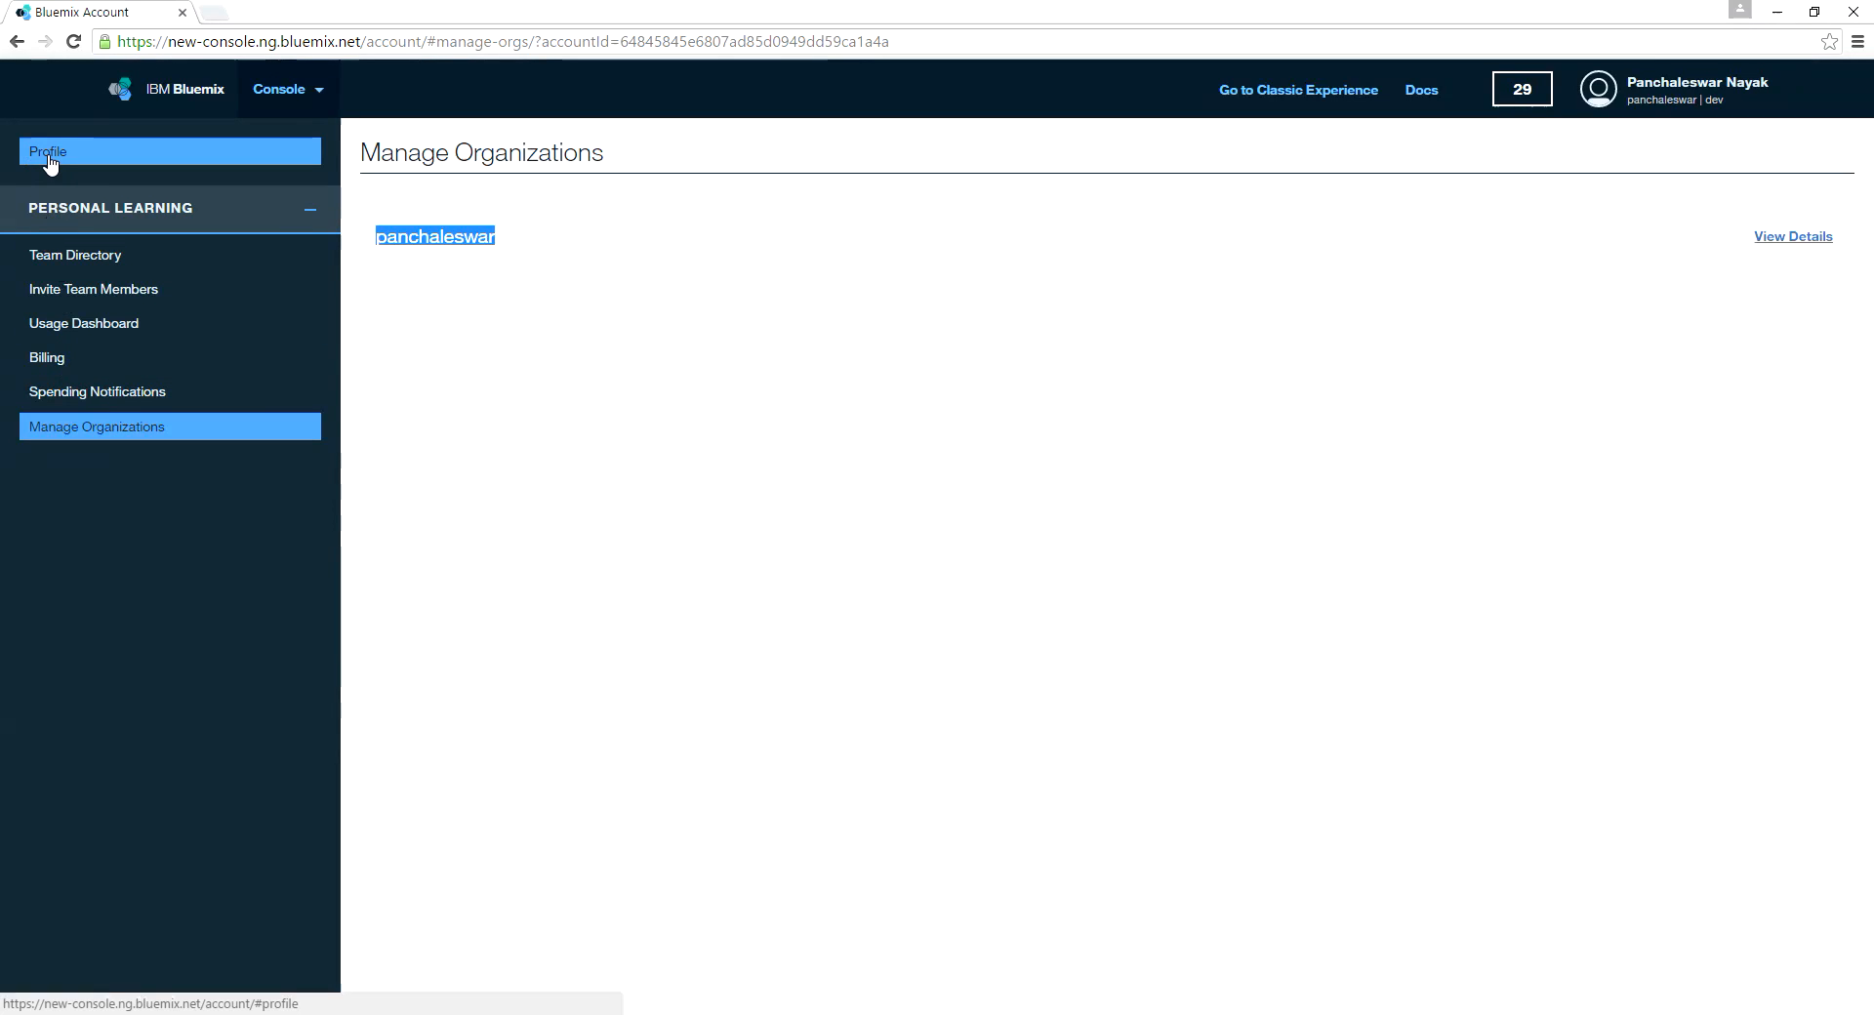
View the Create Space dialog from the account settings and cancel it without creating a space
click(1696, 90)
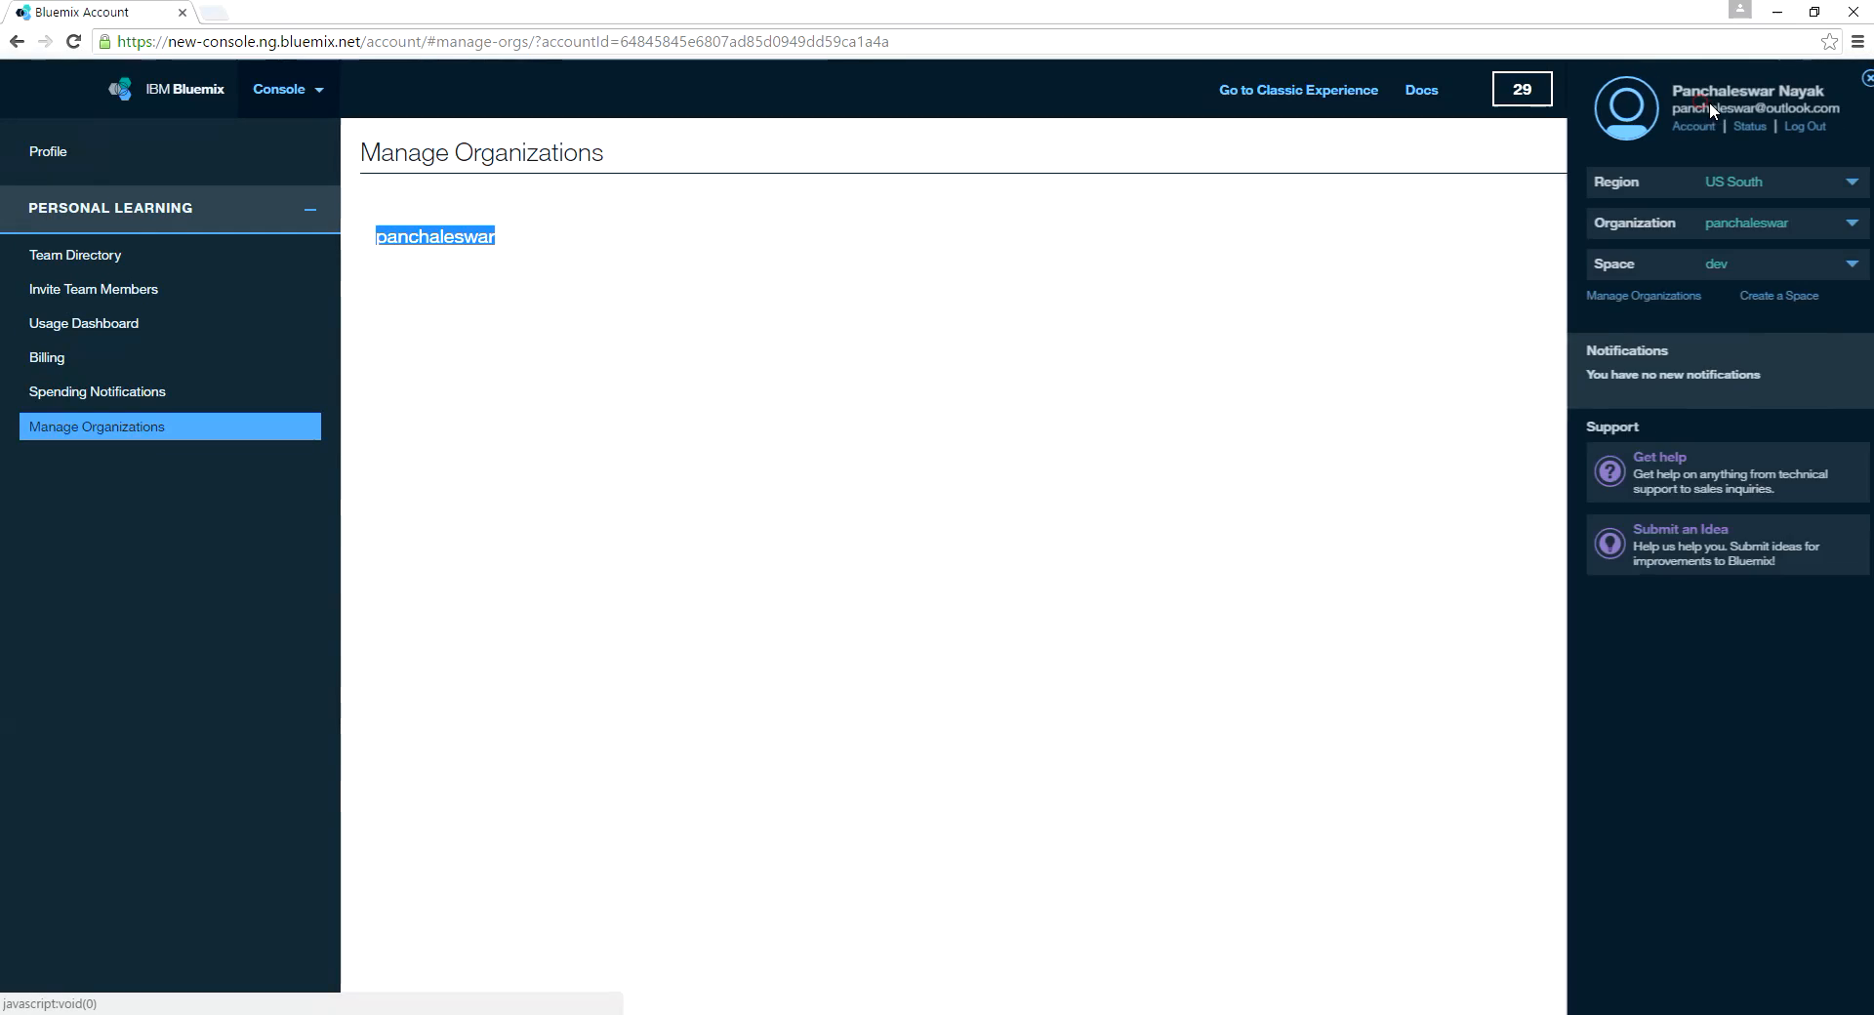
click(1776, 295)
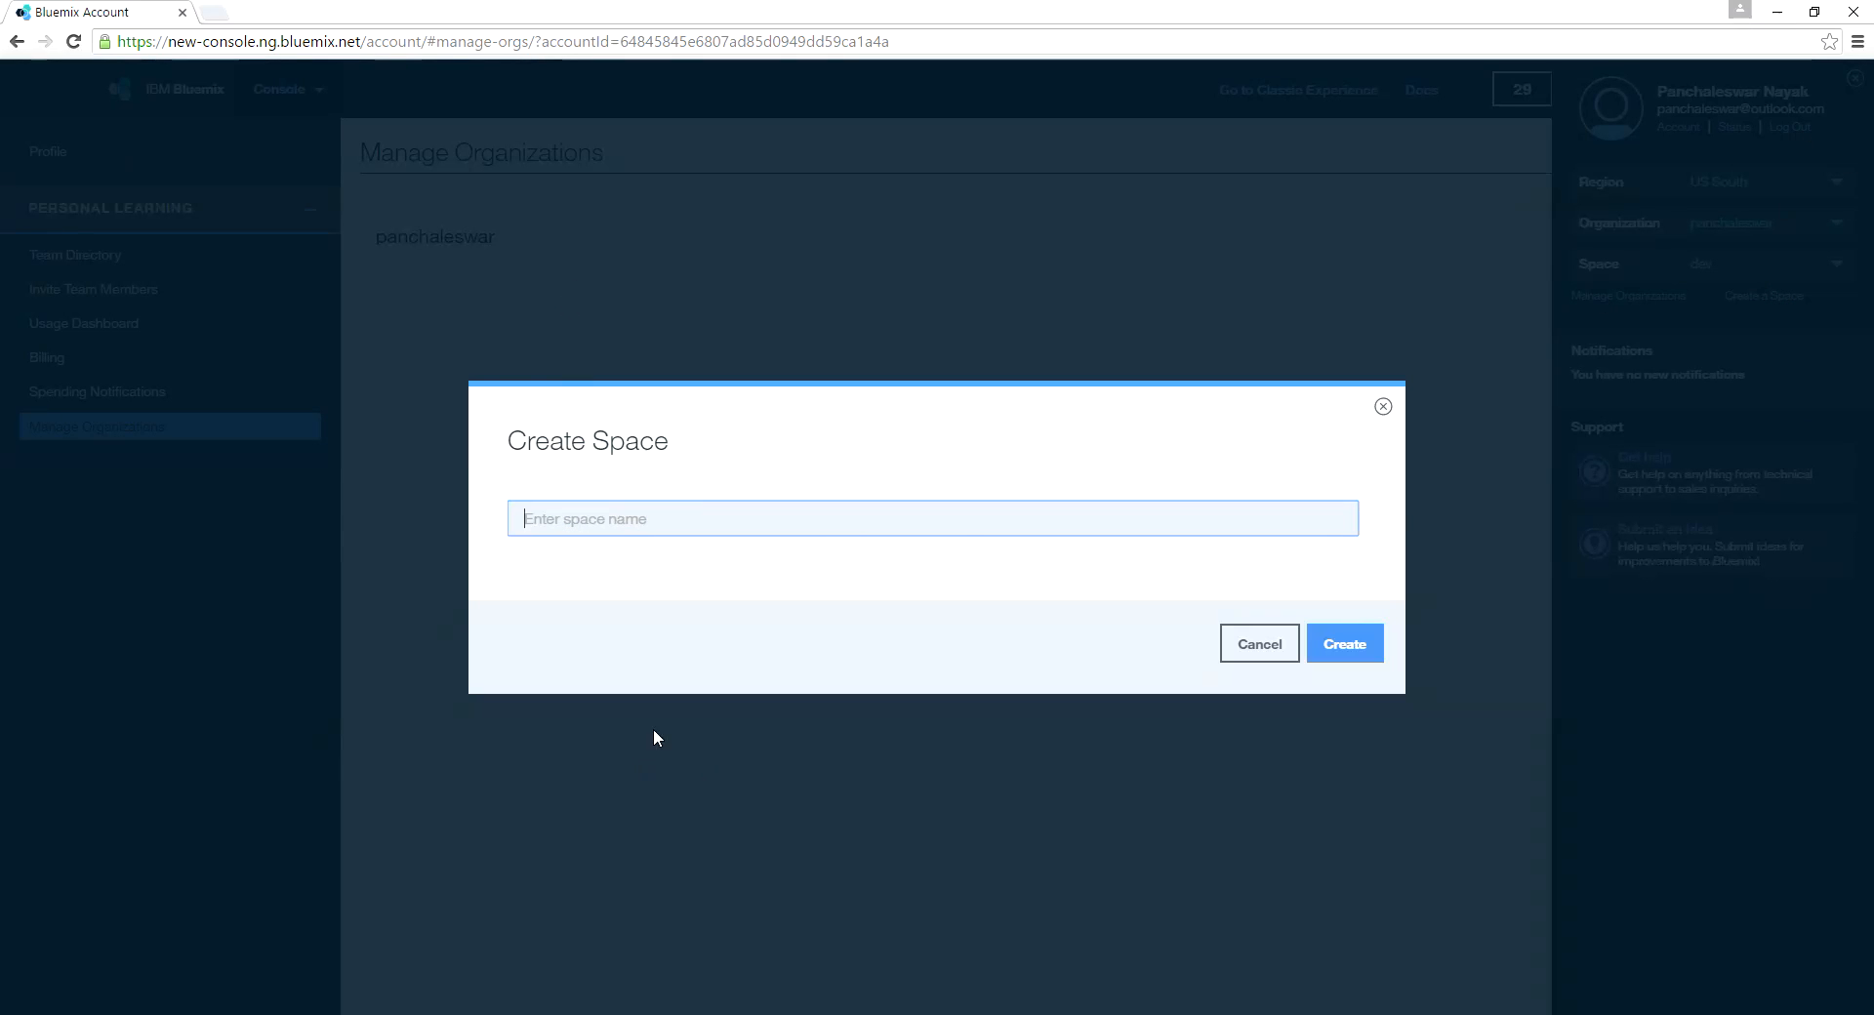
click(1268, 654)
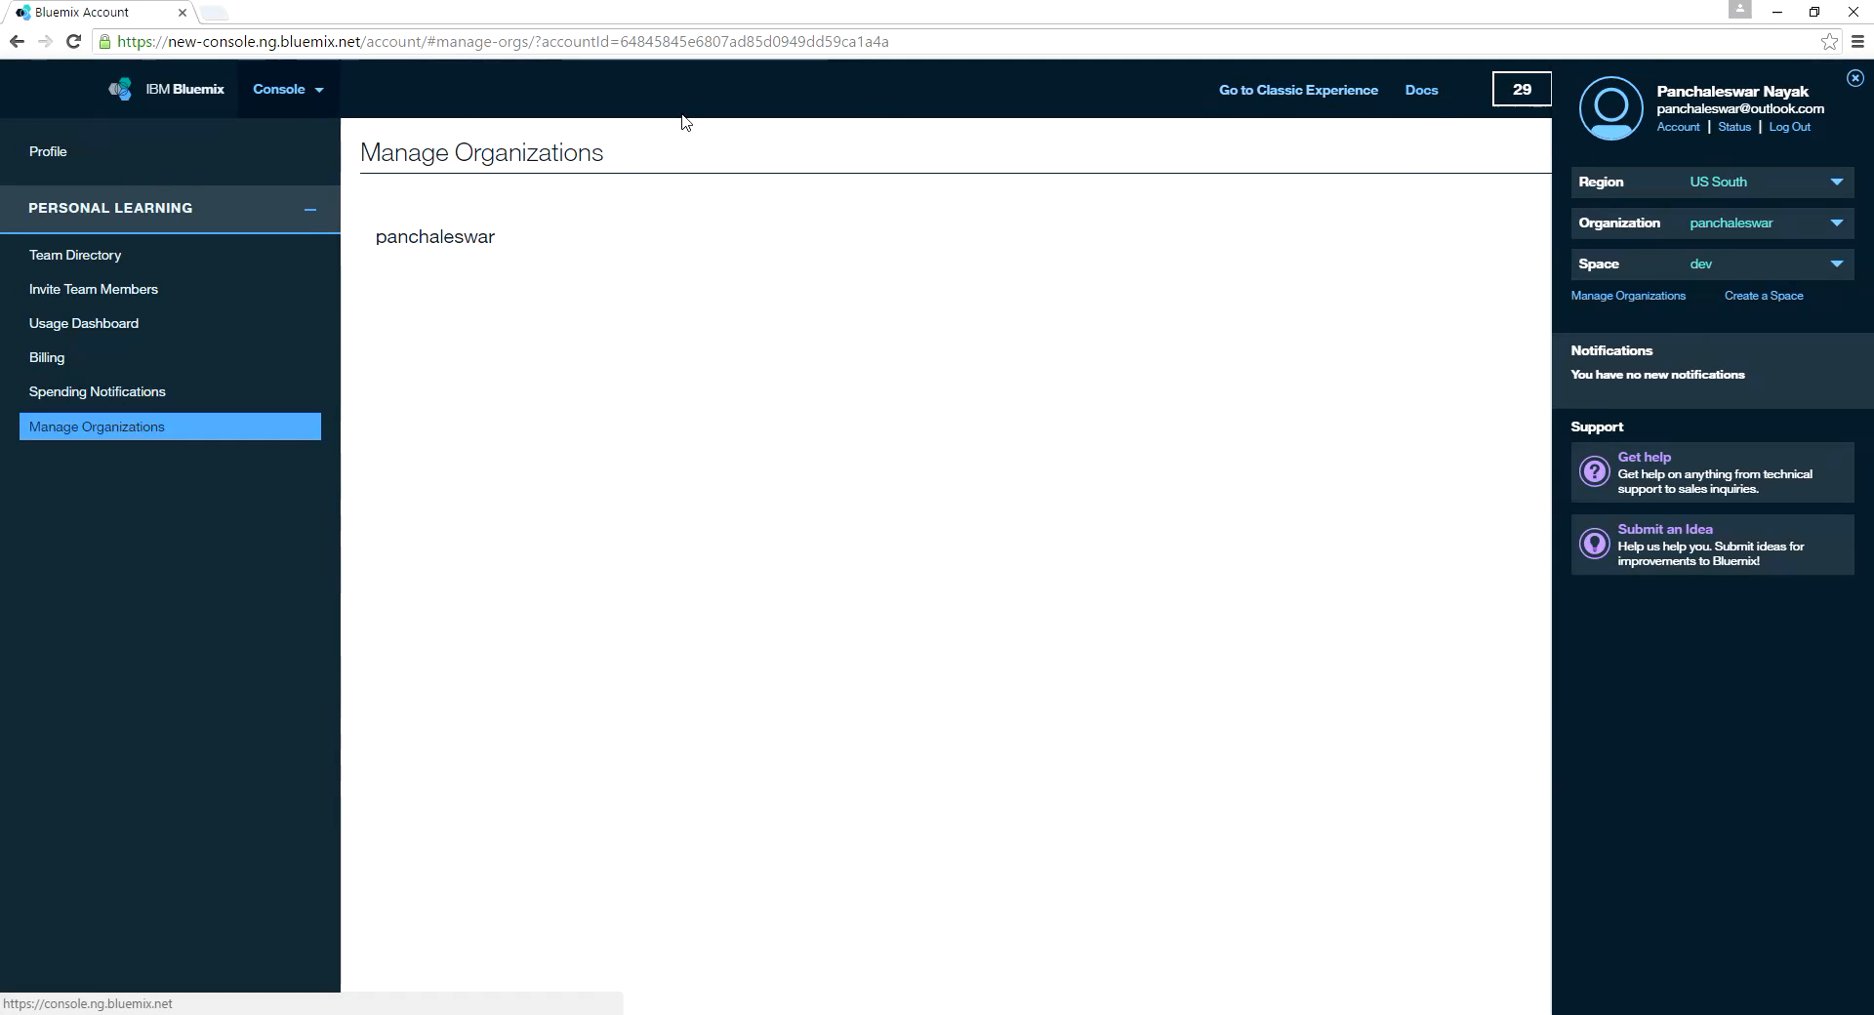
From the console home, start a new Cloud Foundry application in Compute with the Liberty for Java runtime
click(234, 97)
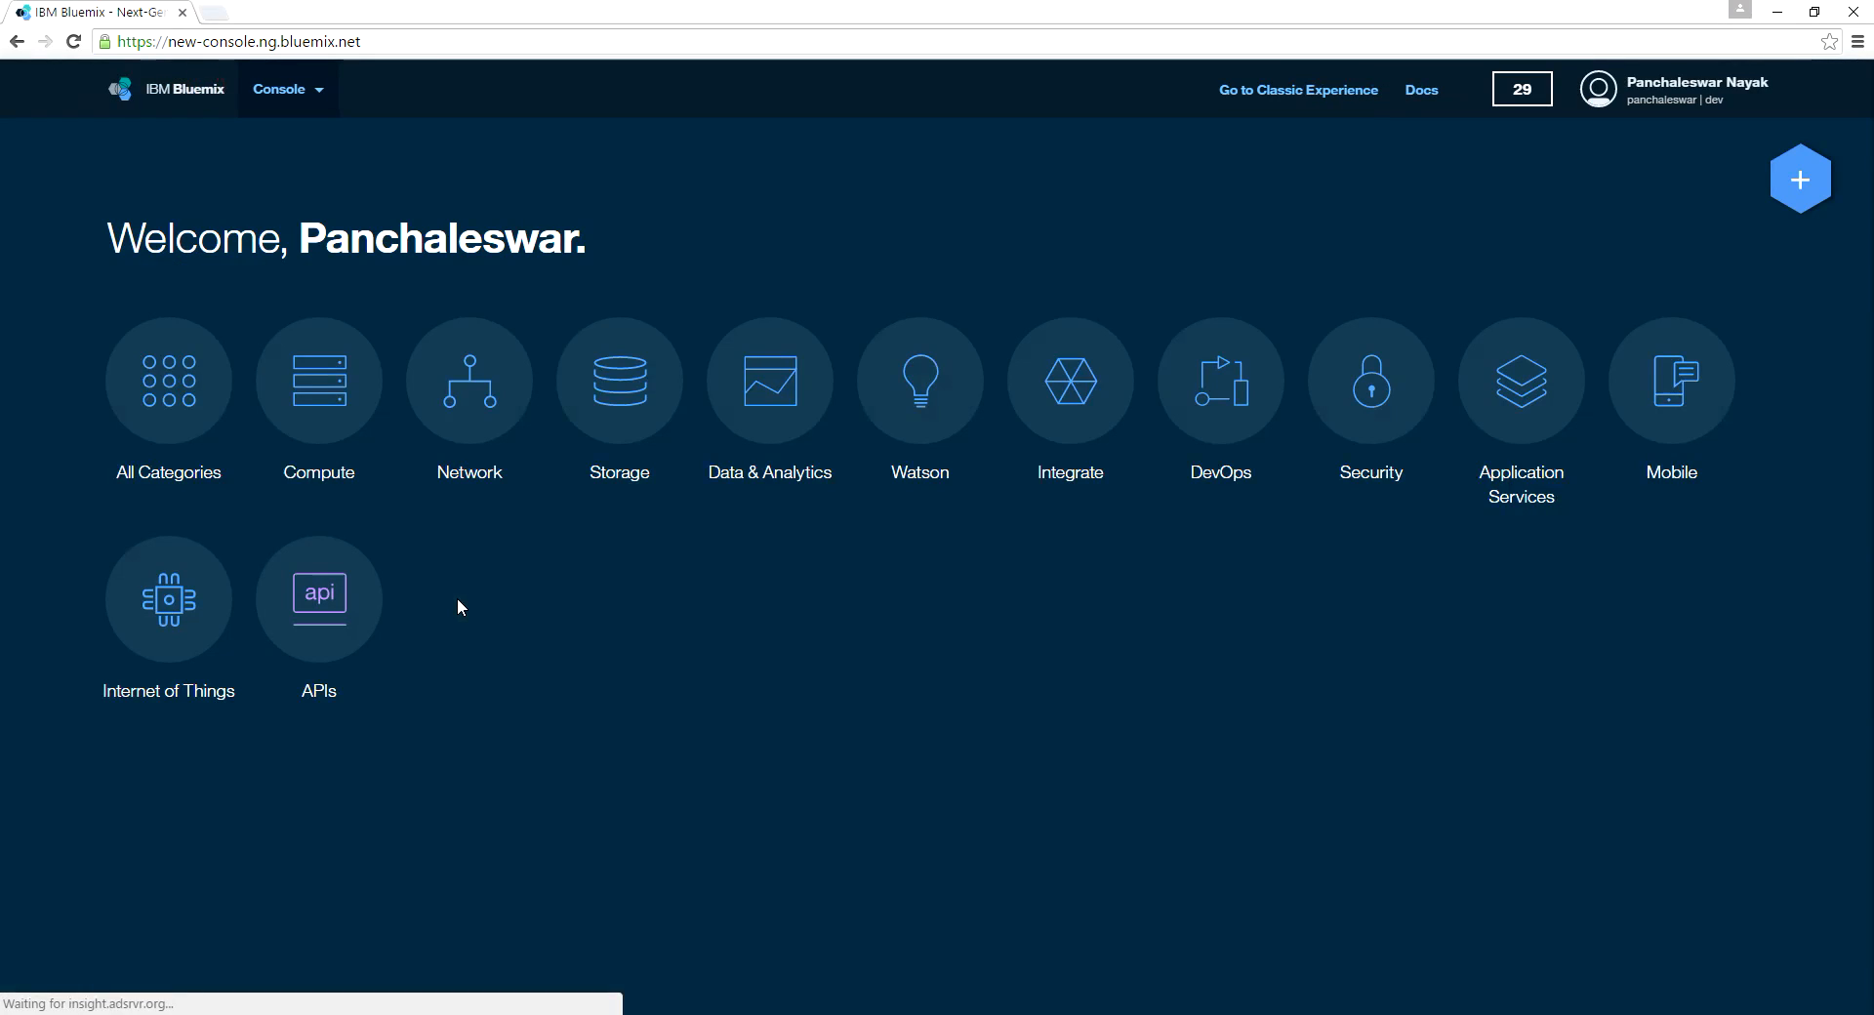
click(322, 397)
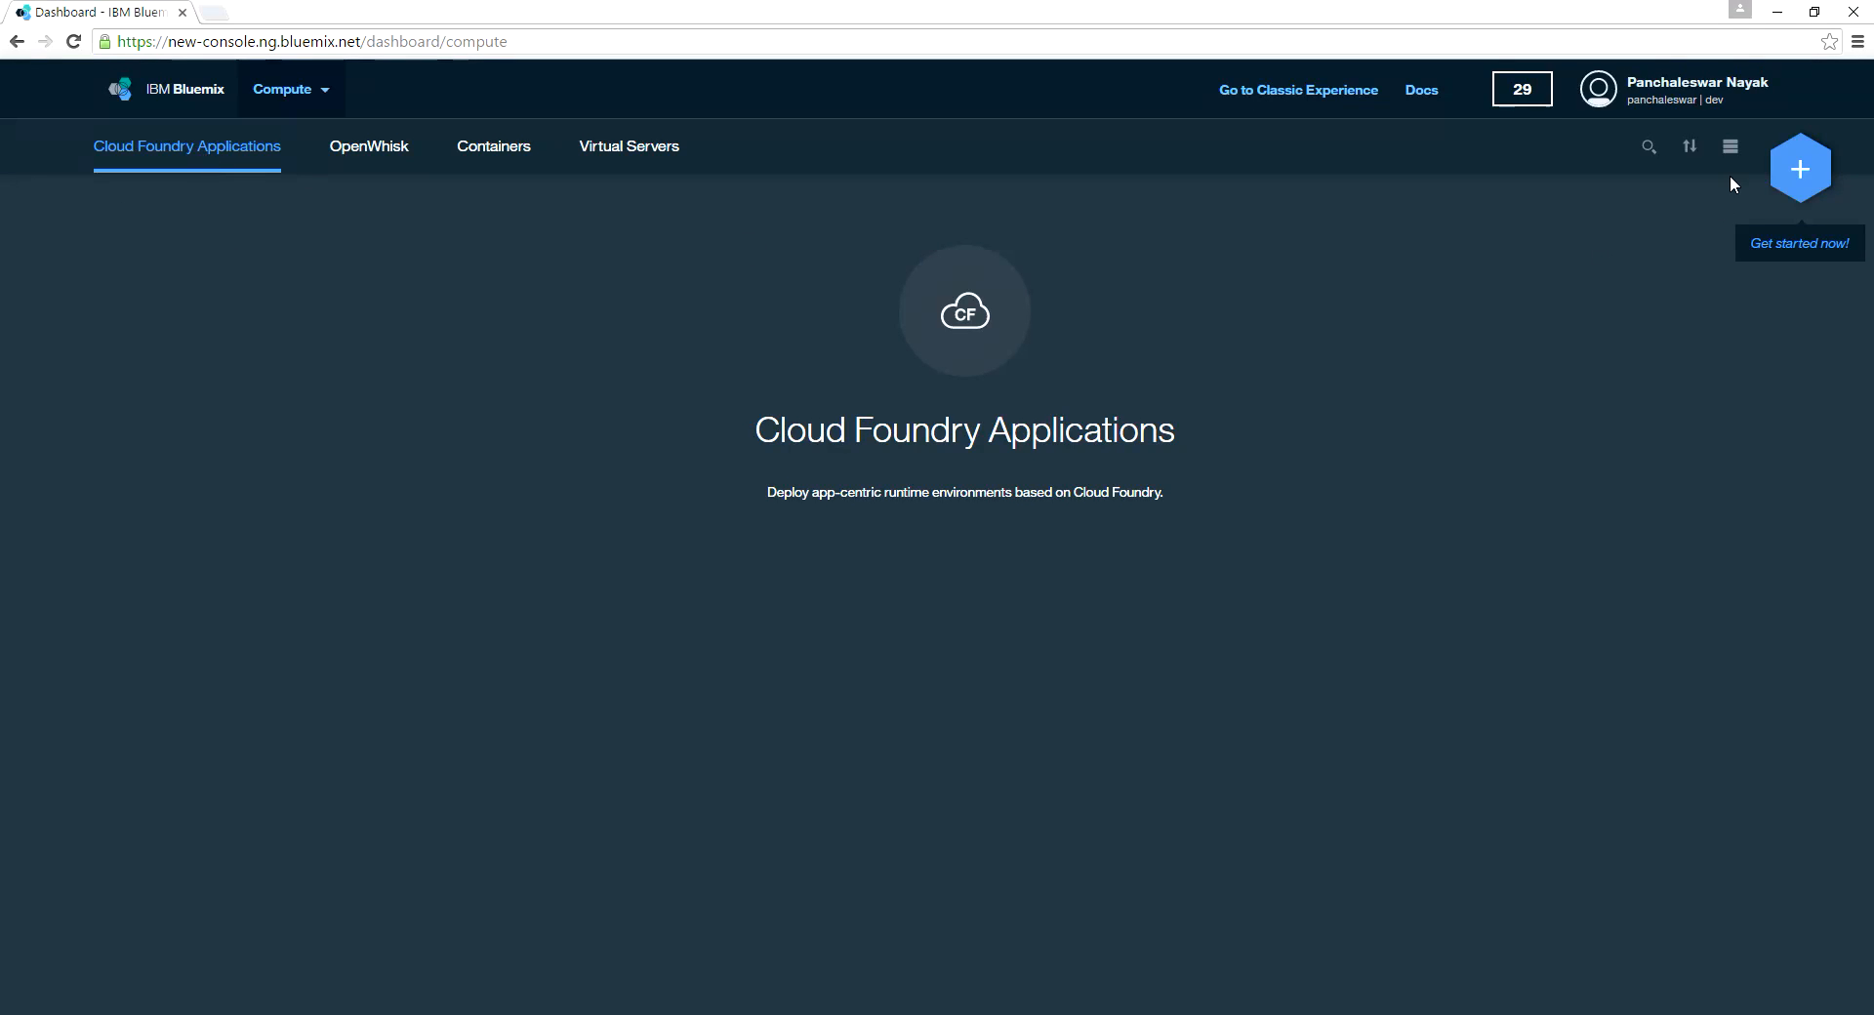
click(1803, 174)
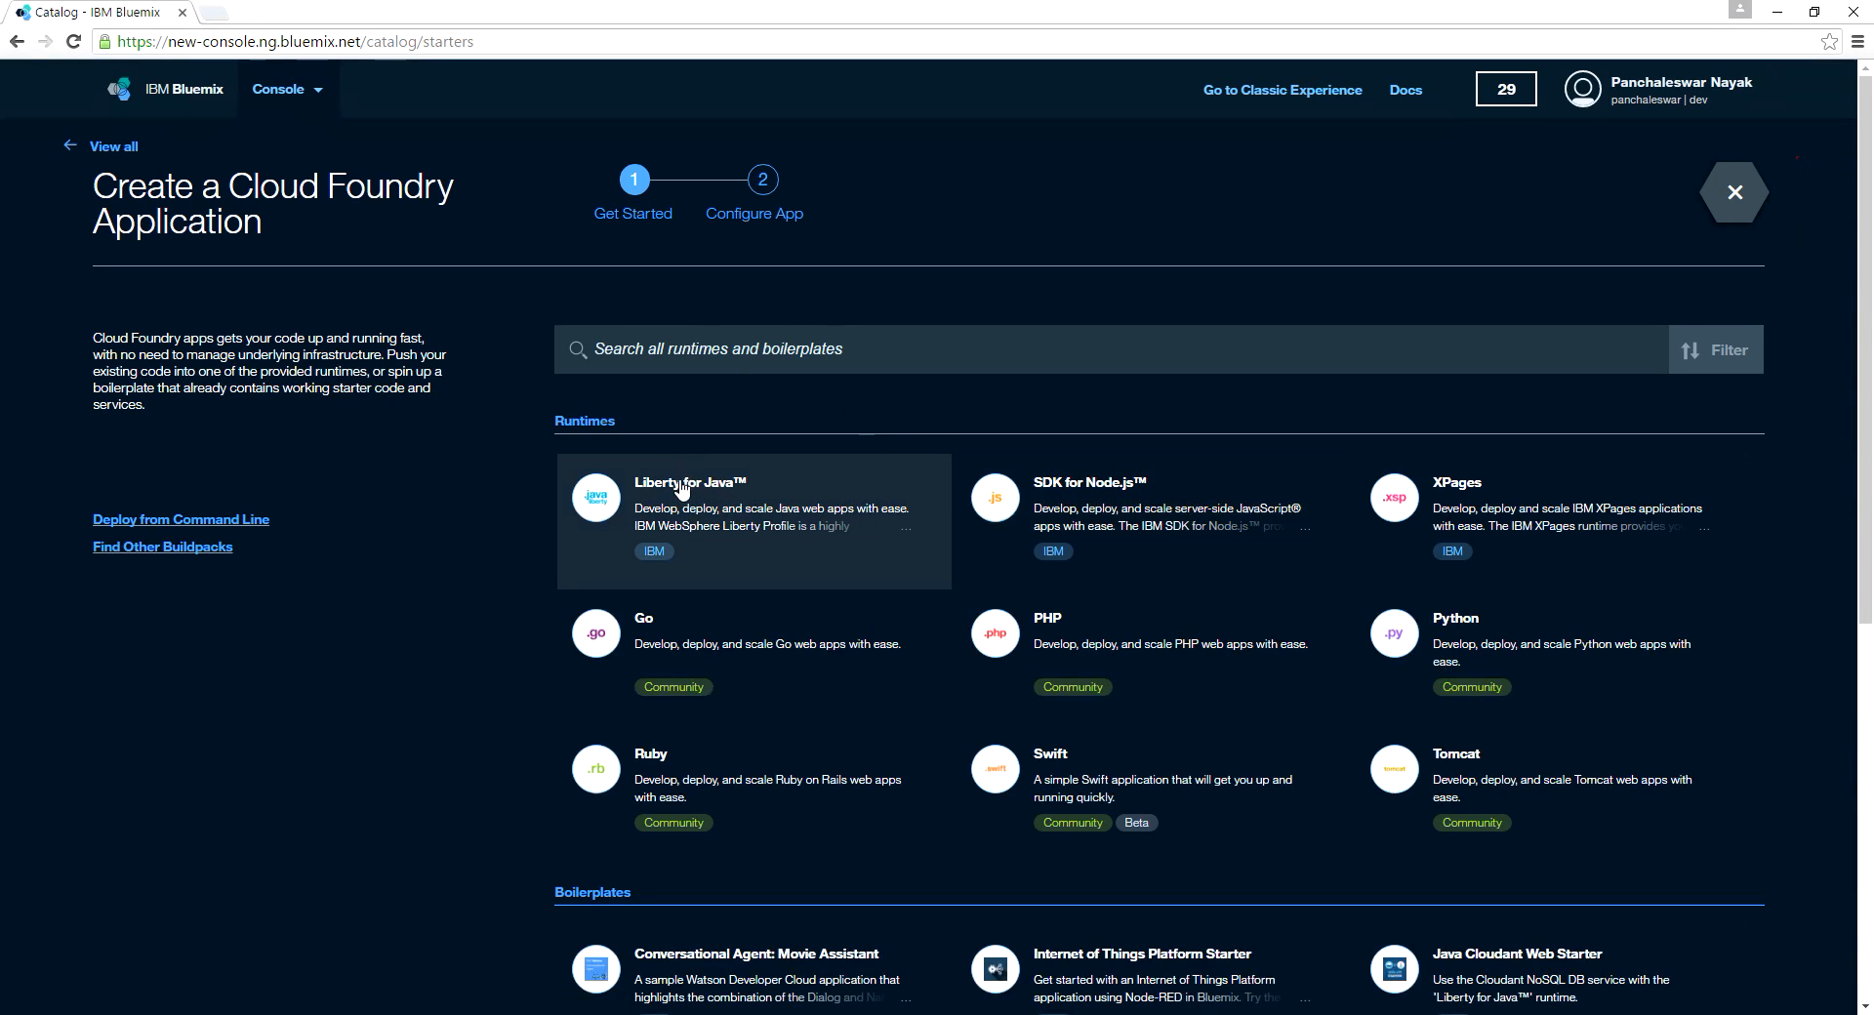
click(679, 495)
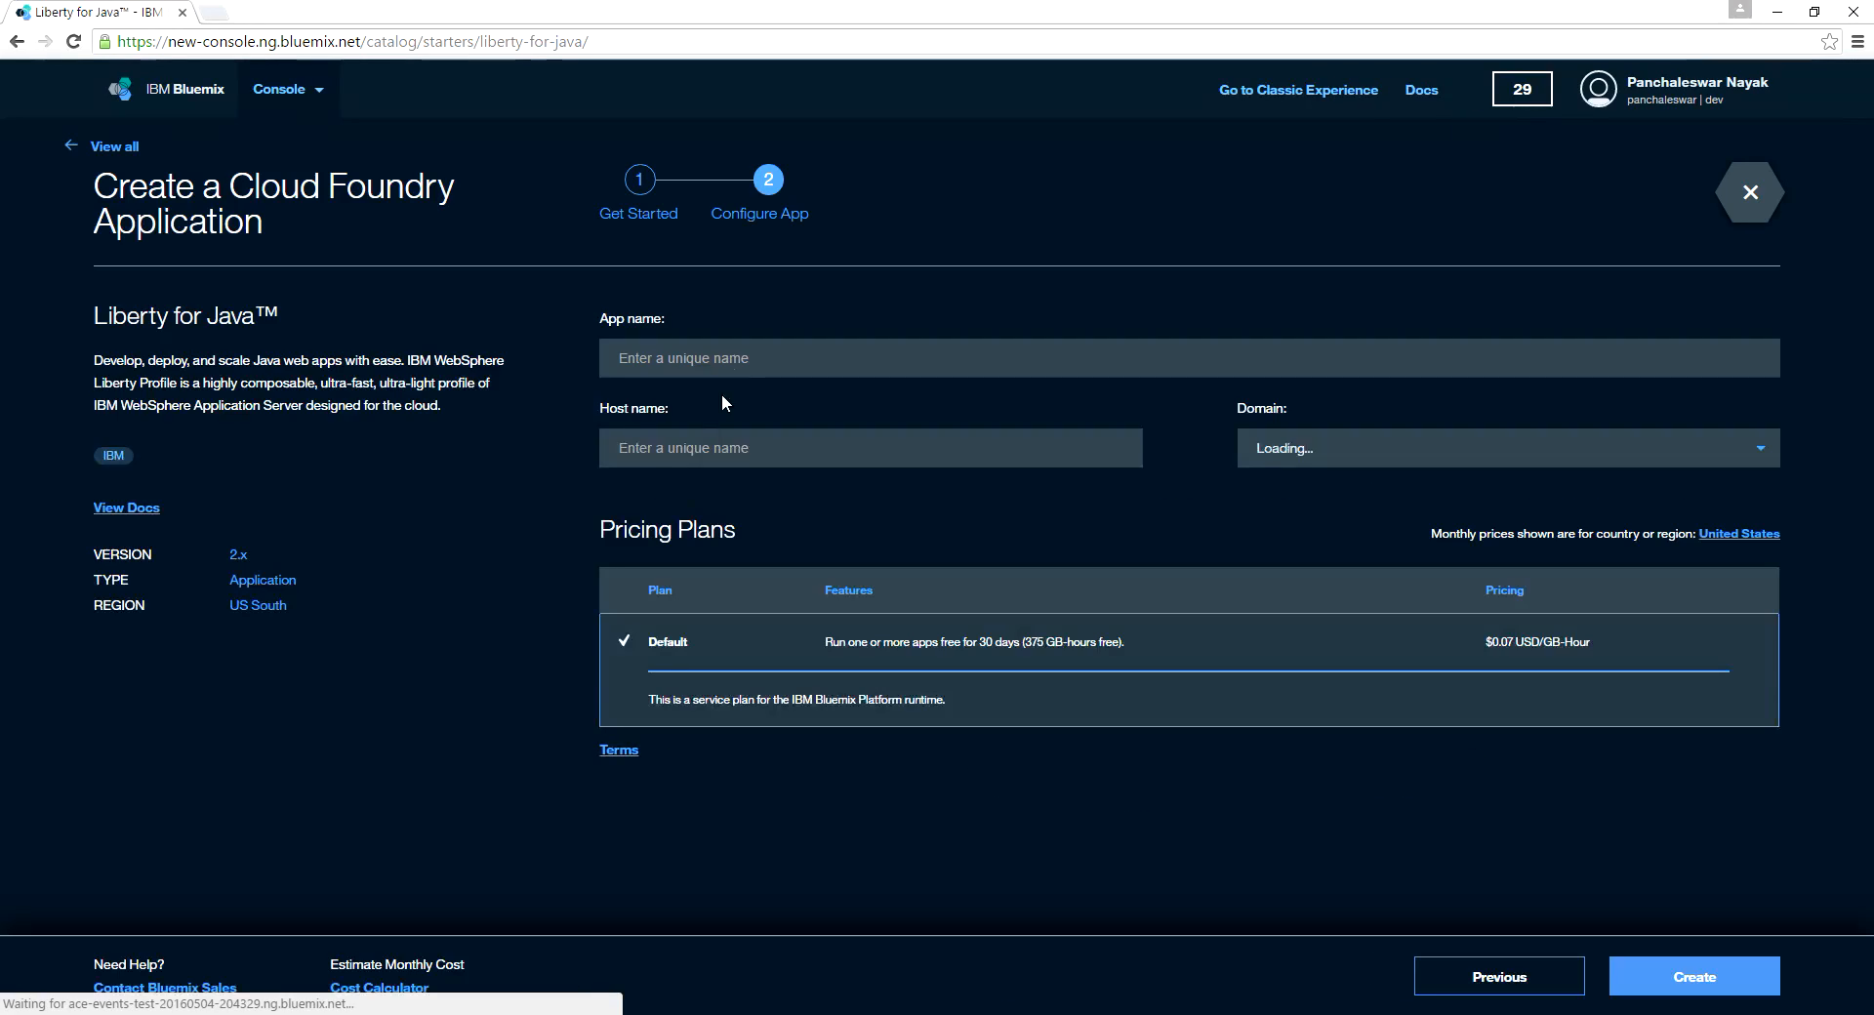
Name the app mywebapp-java, keep the matching host name on the mybluemix.net domain, and create it
click(738, 358)
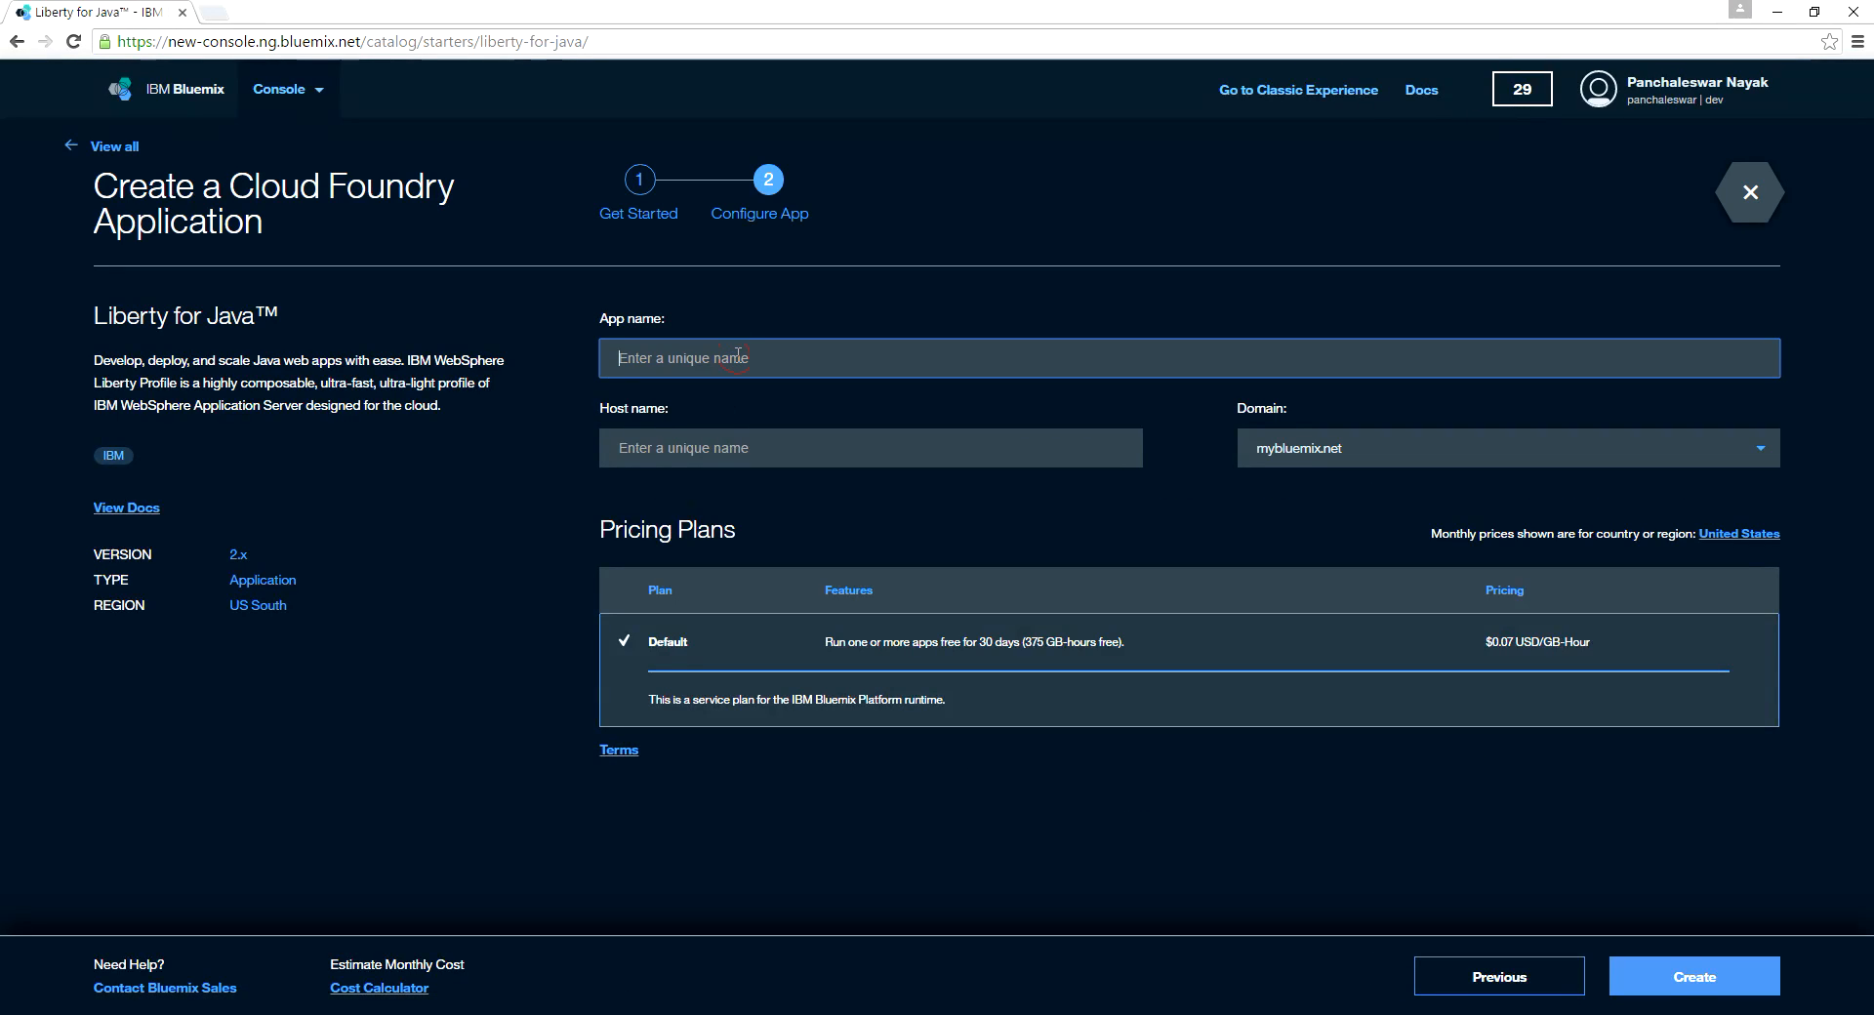
text(my)
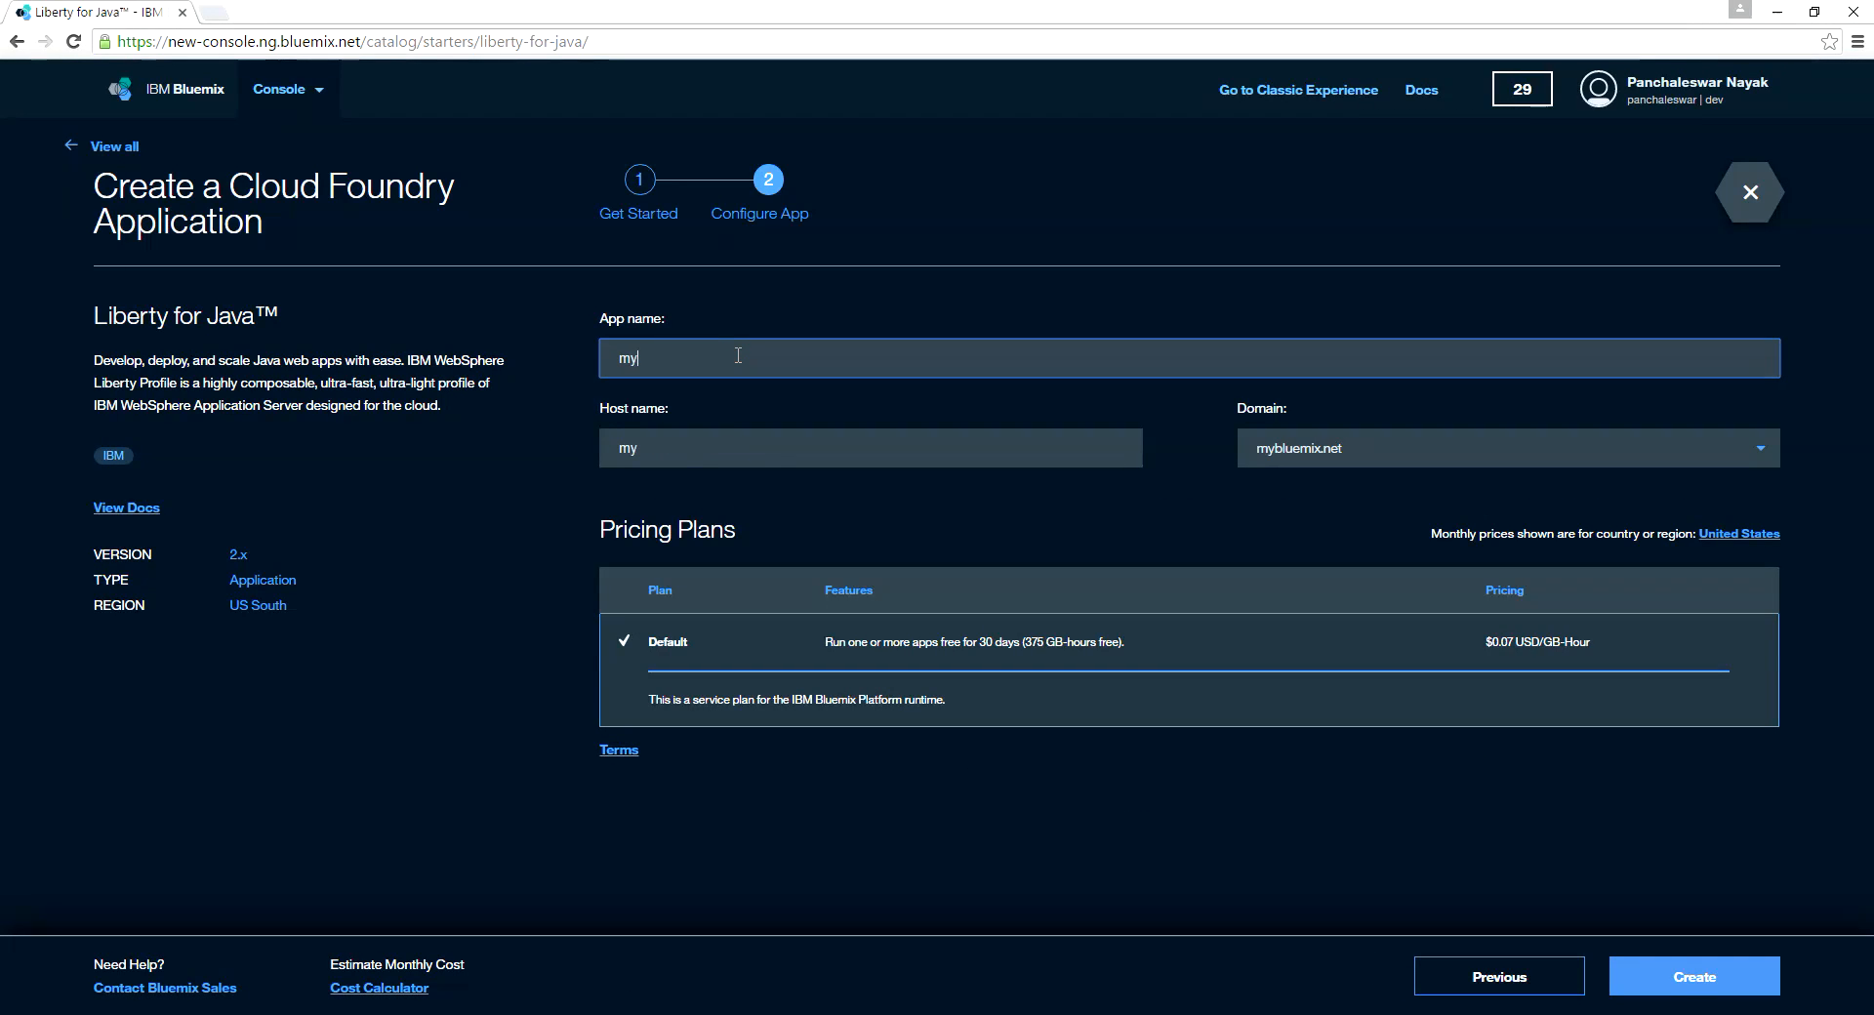
text(webapp-java)
drag(736, 363, 595, 383)
click(721, 450)
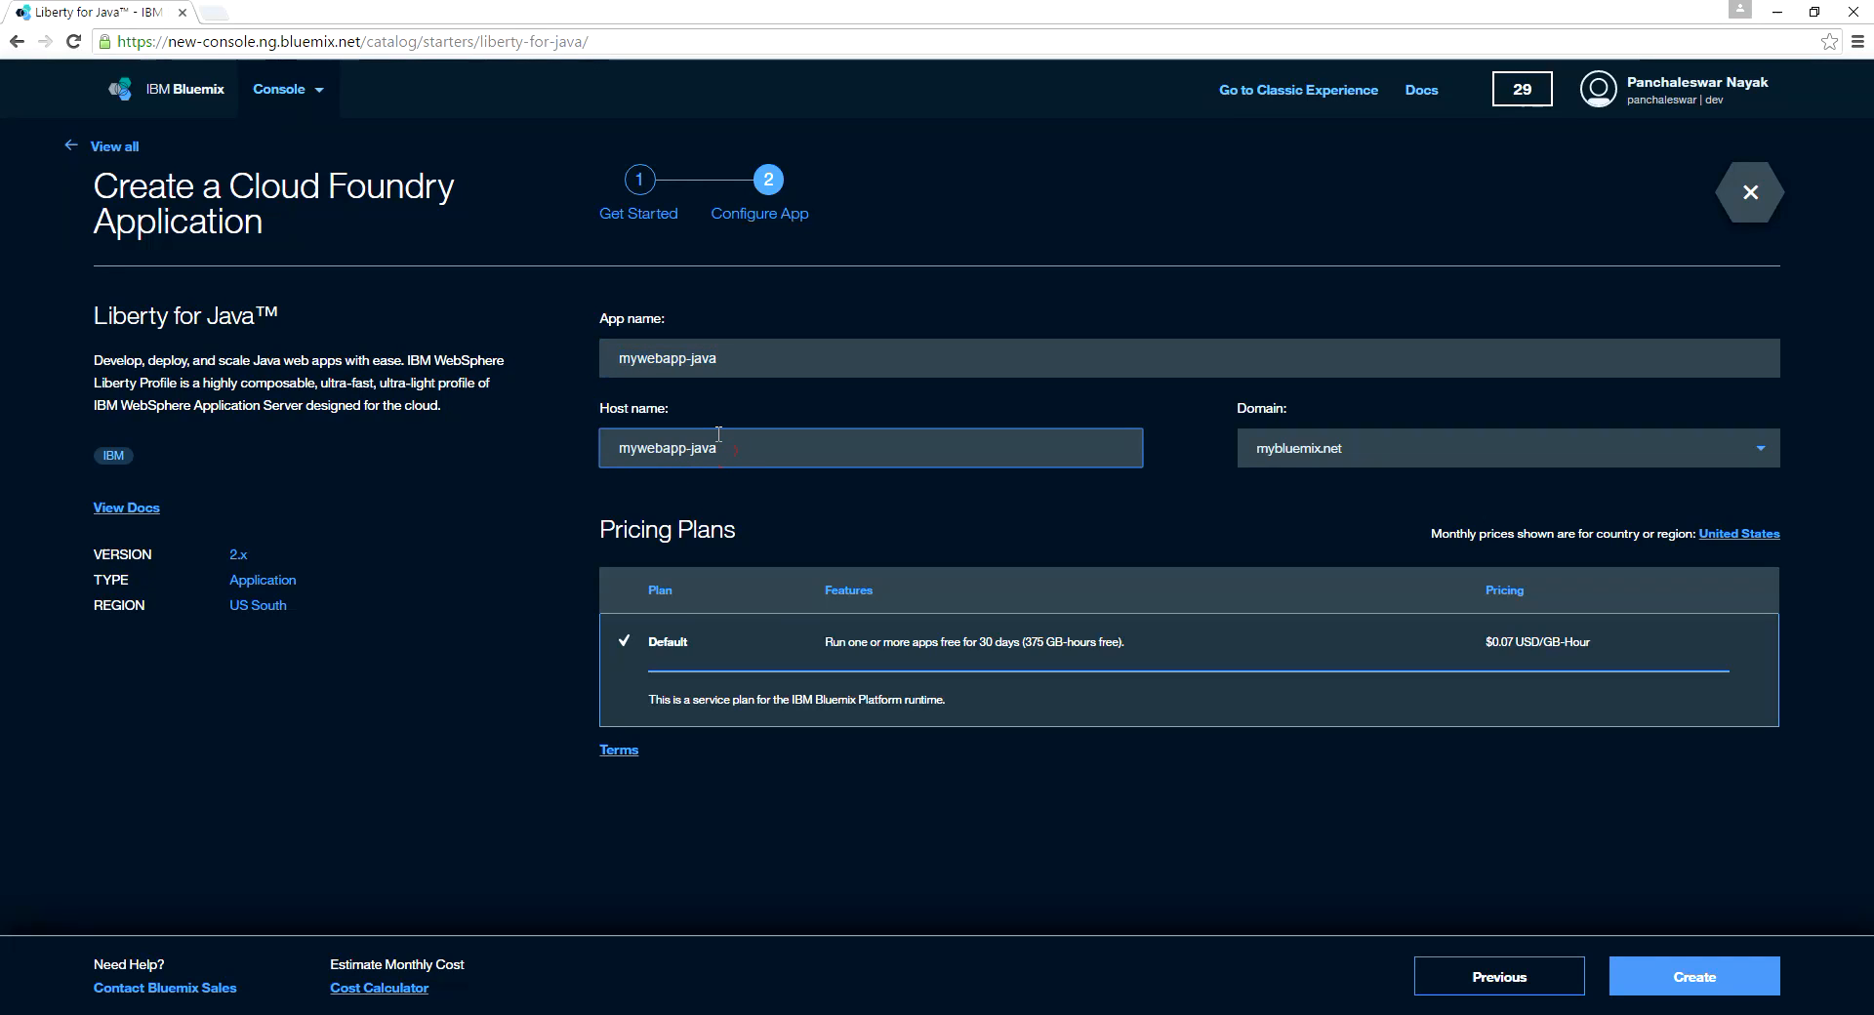
drag(741, 450, 623, 448)
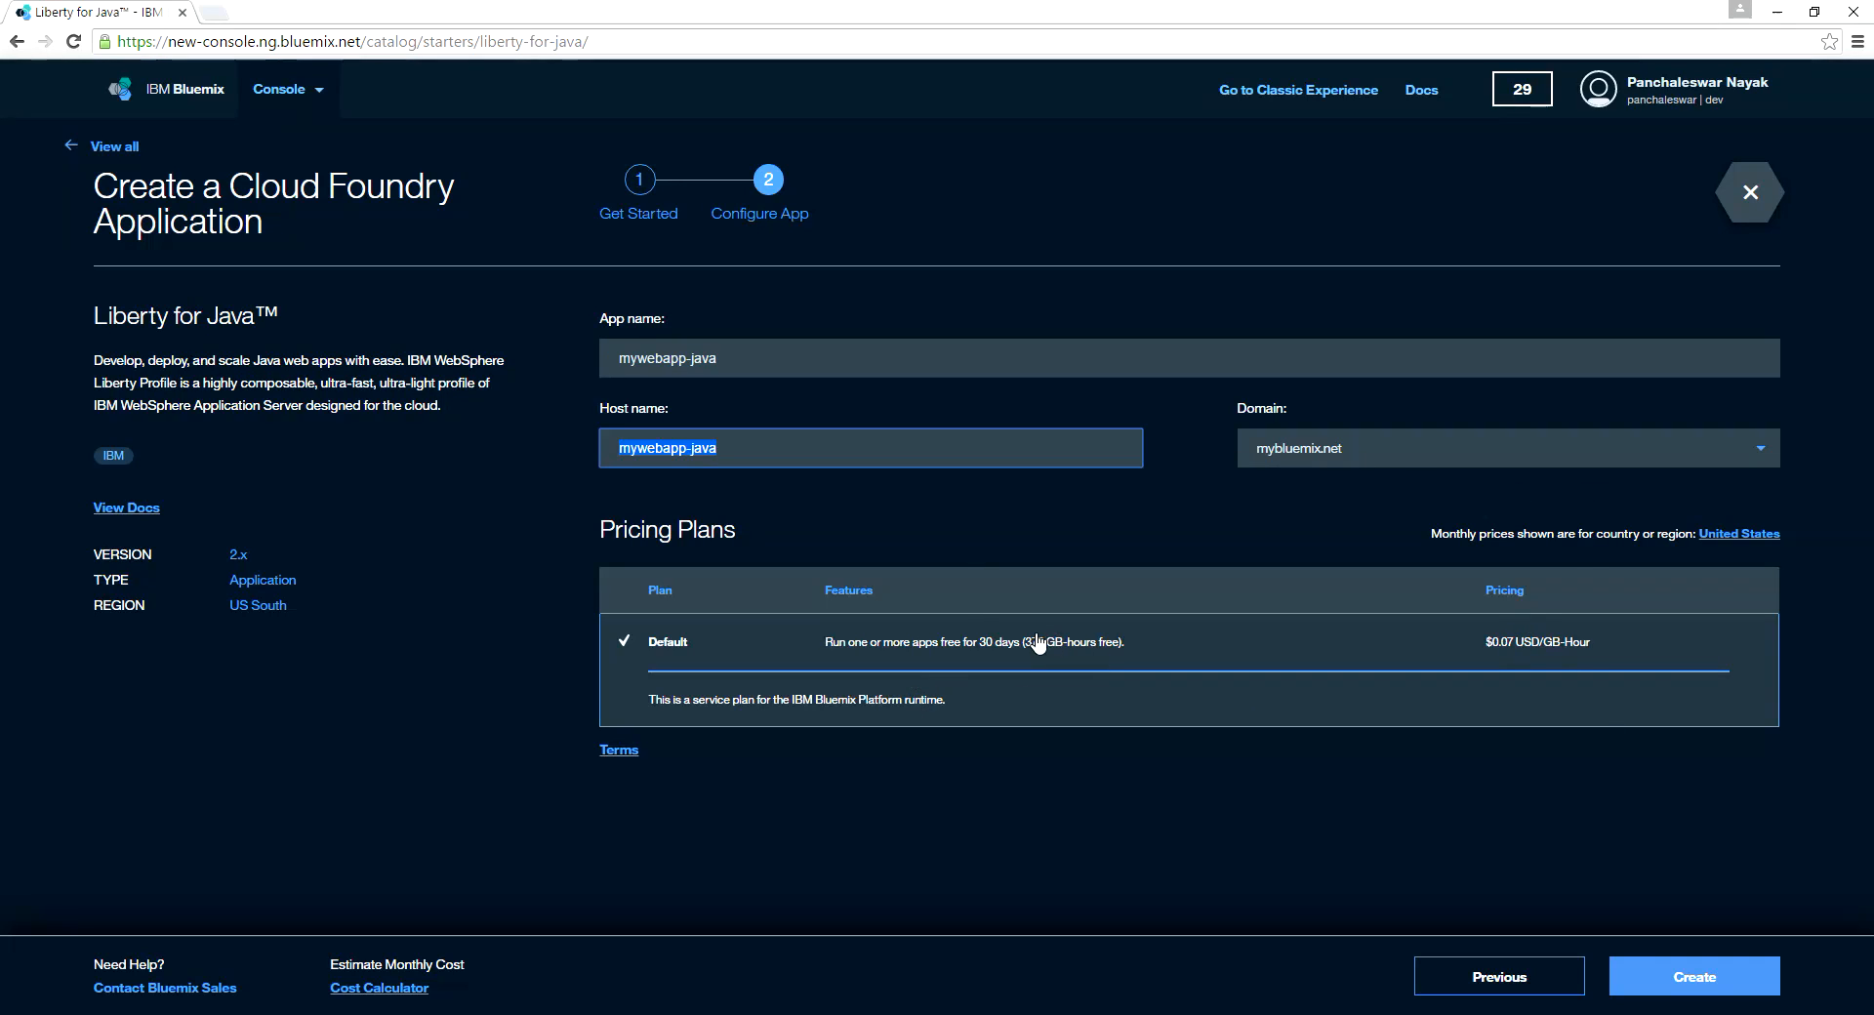
click(1706, 981)
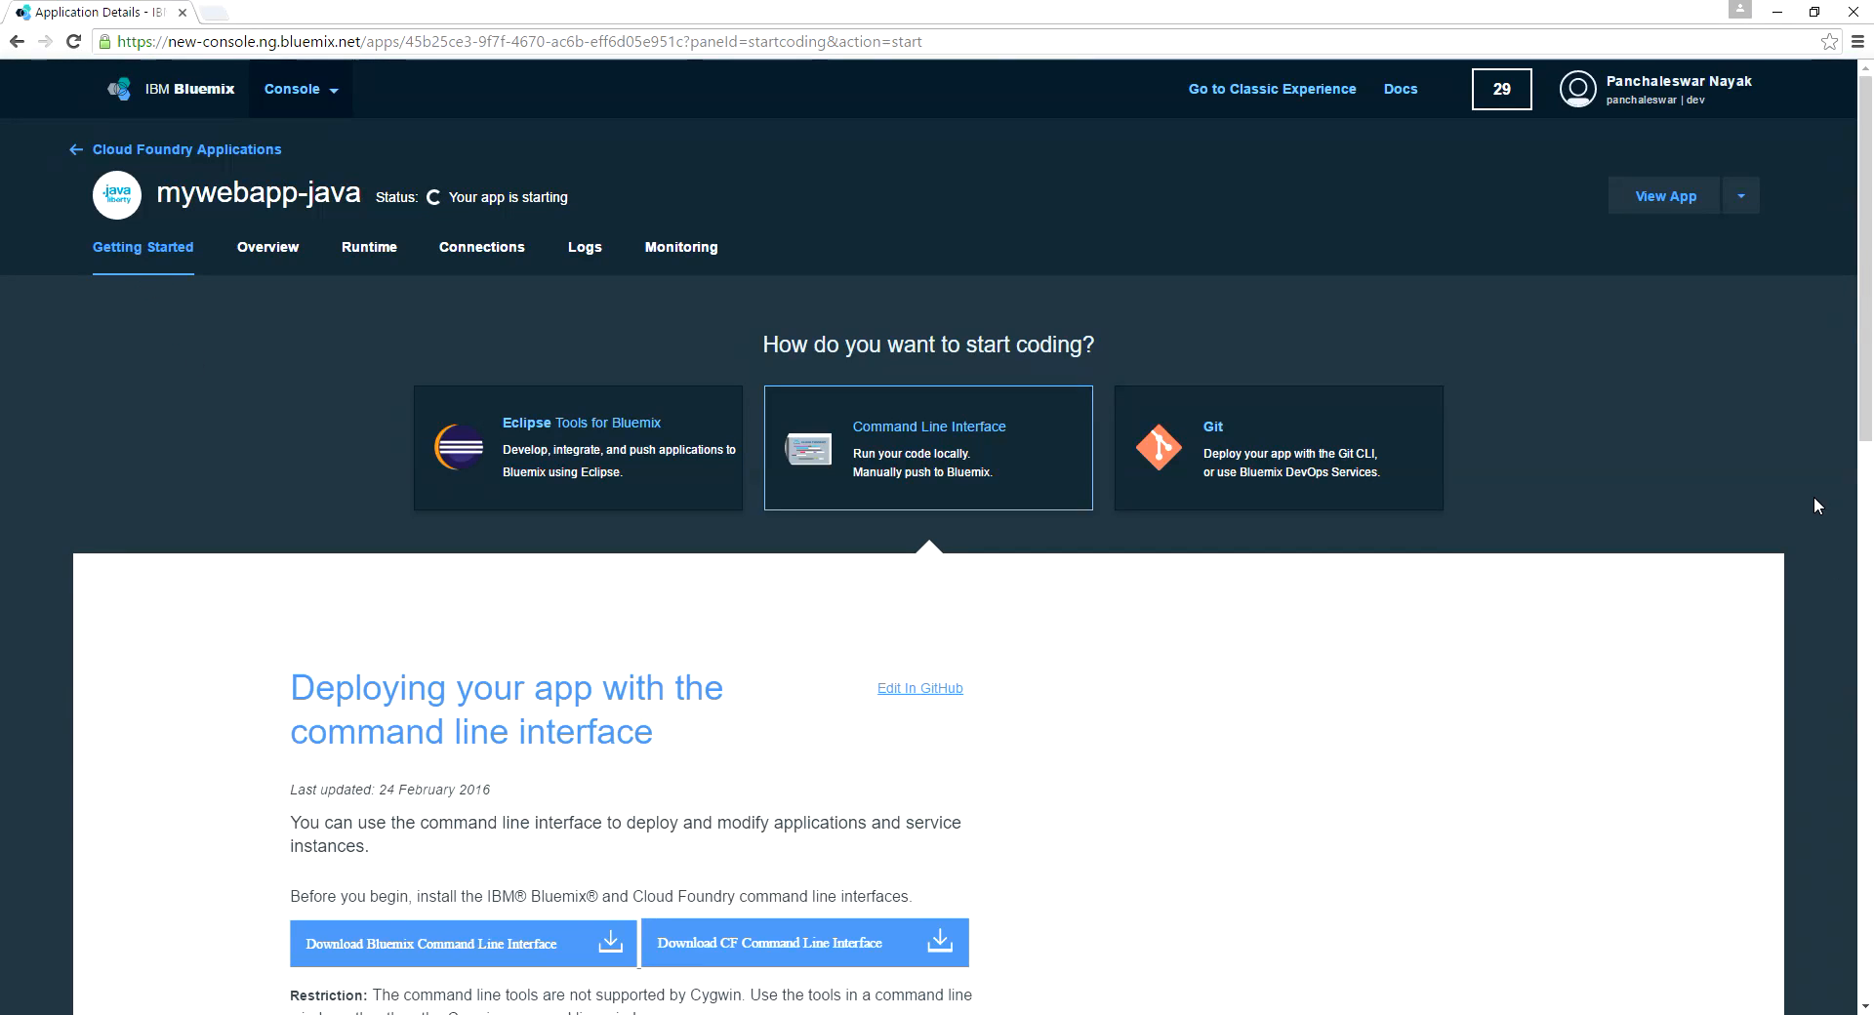
Look over the new app's getting-started instructions and examine its Overview, including the memory per instance and remaining allocation
click(1863, 436)
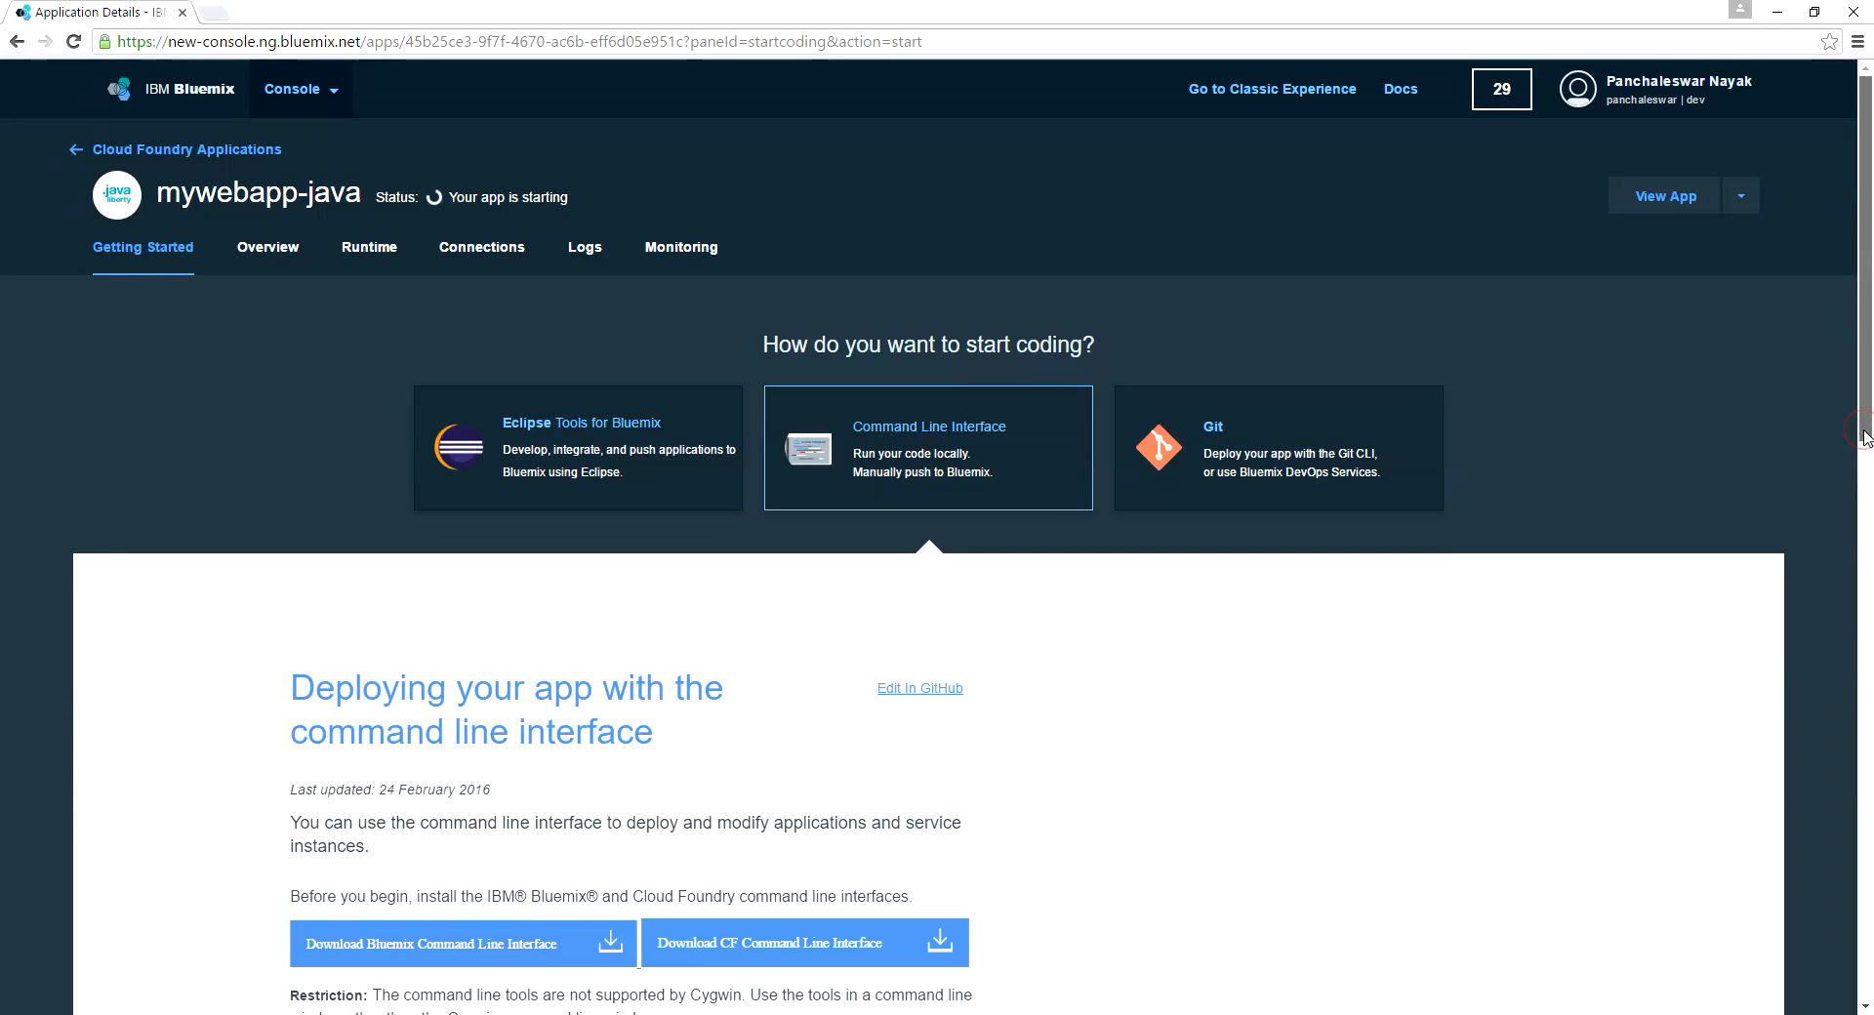
drag(1863, 436, 1867, 476)
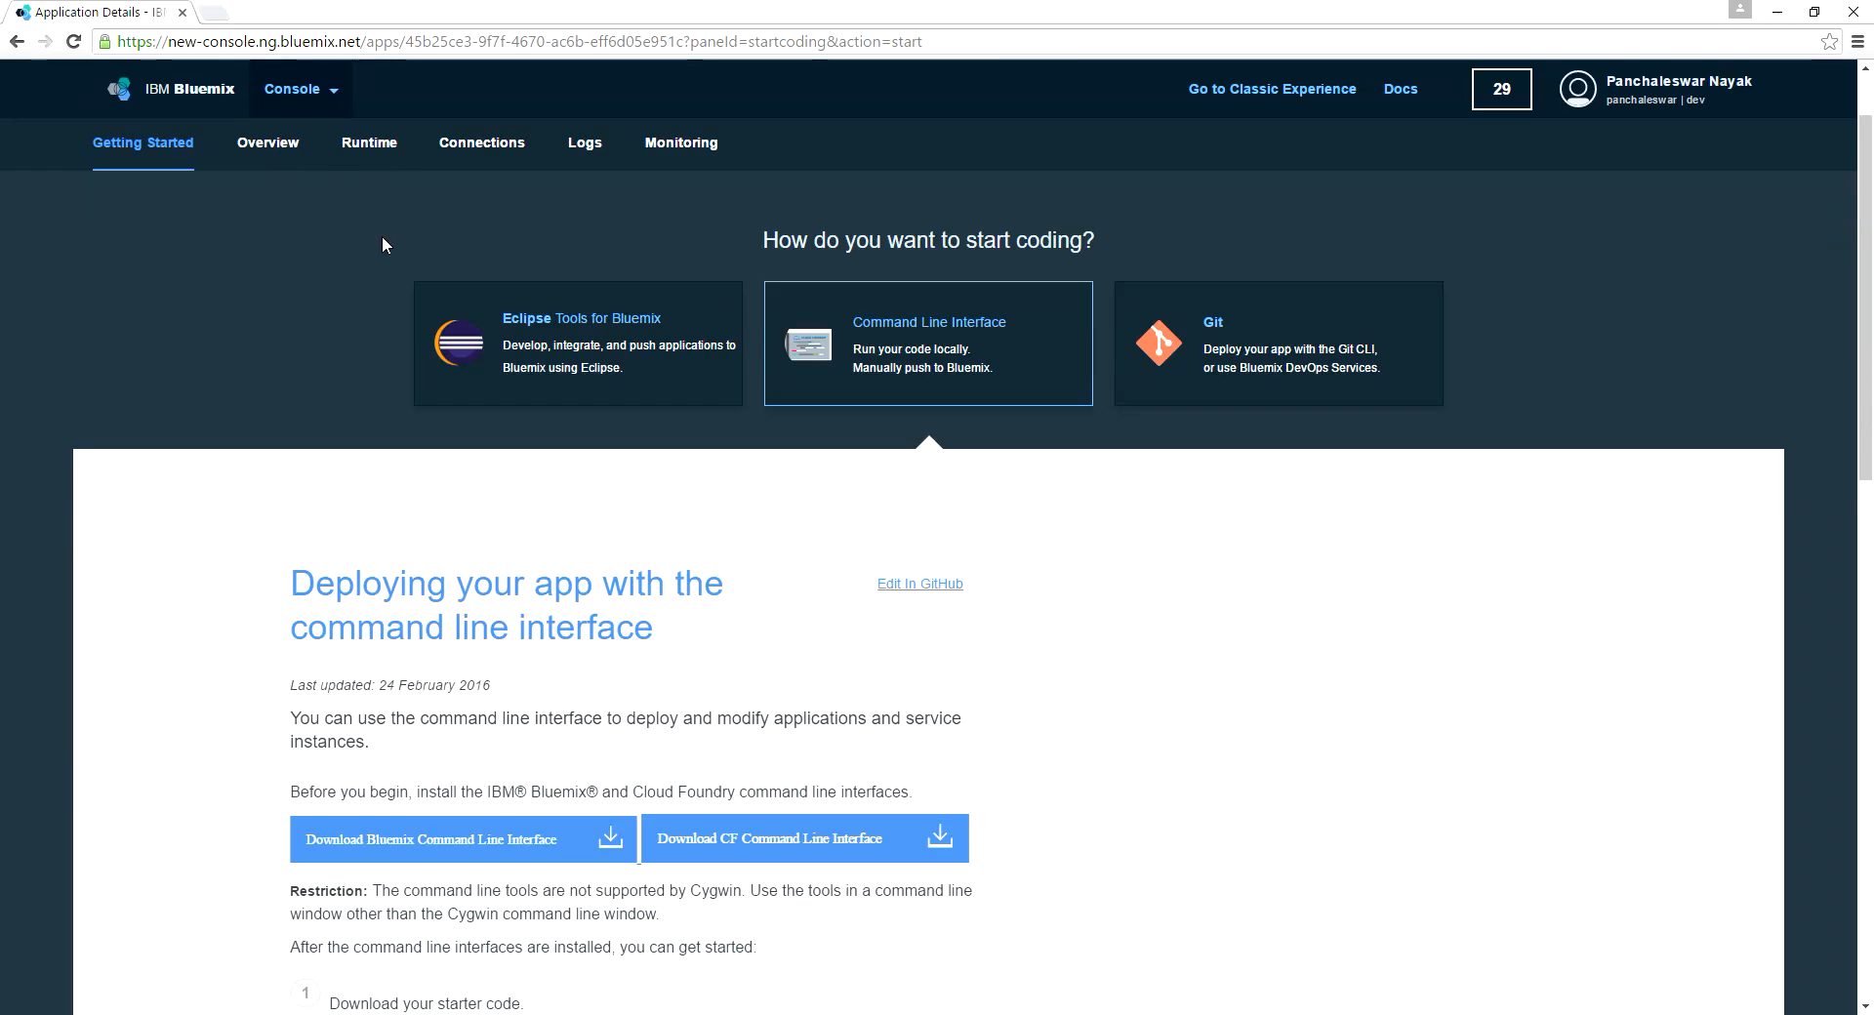
click(272, 146)
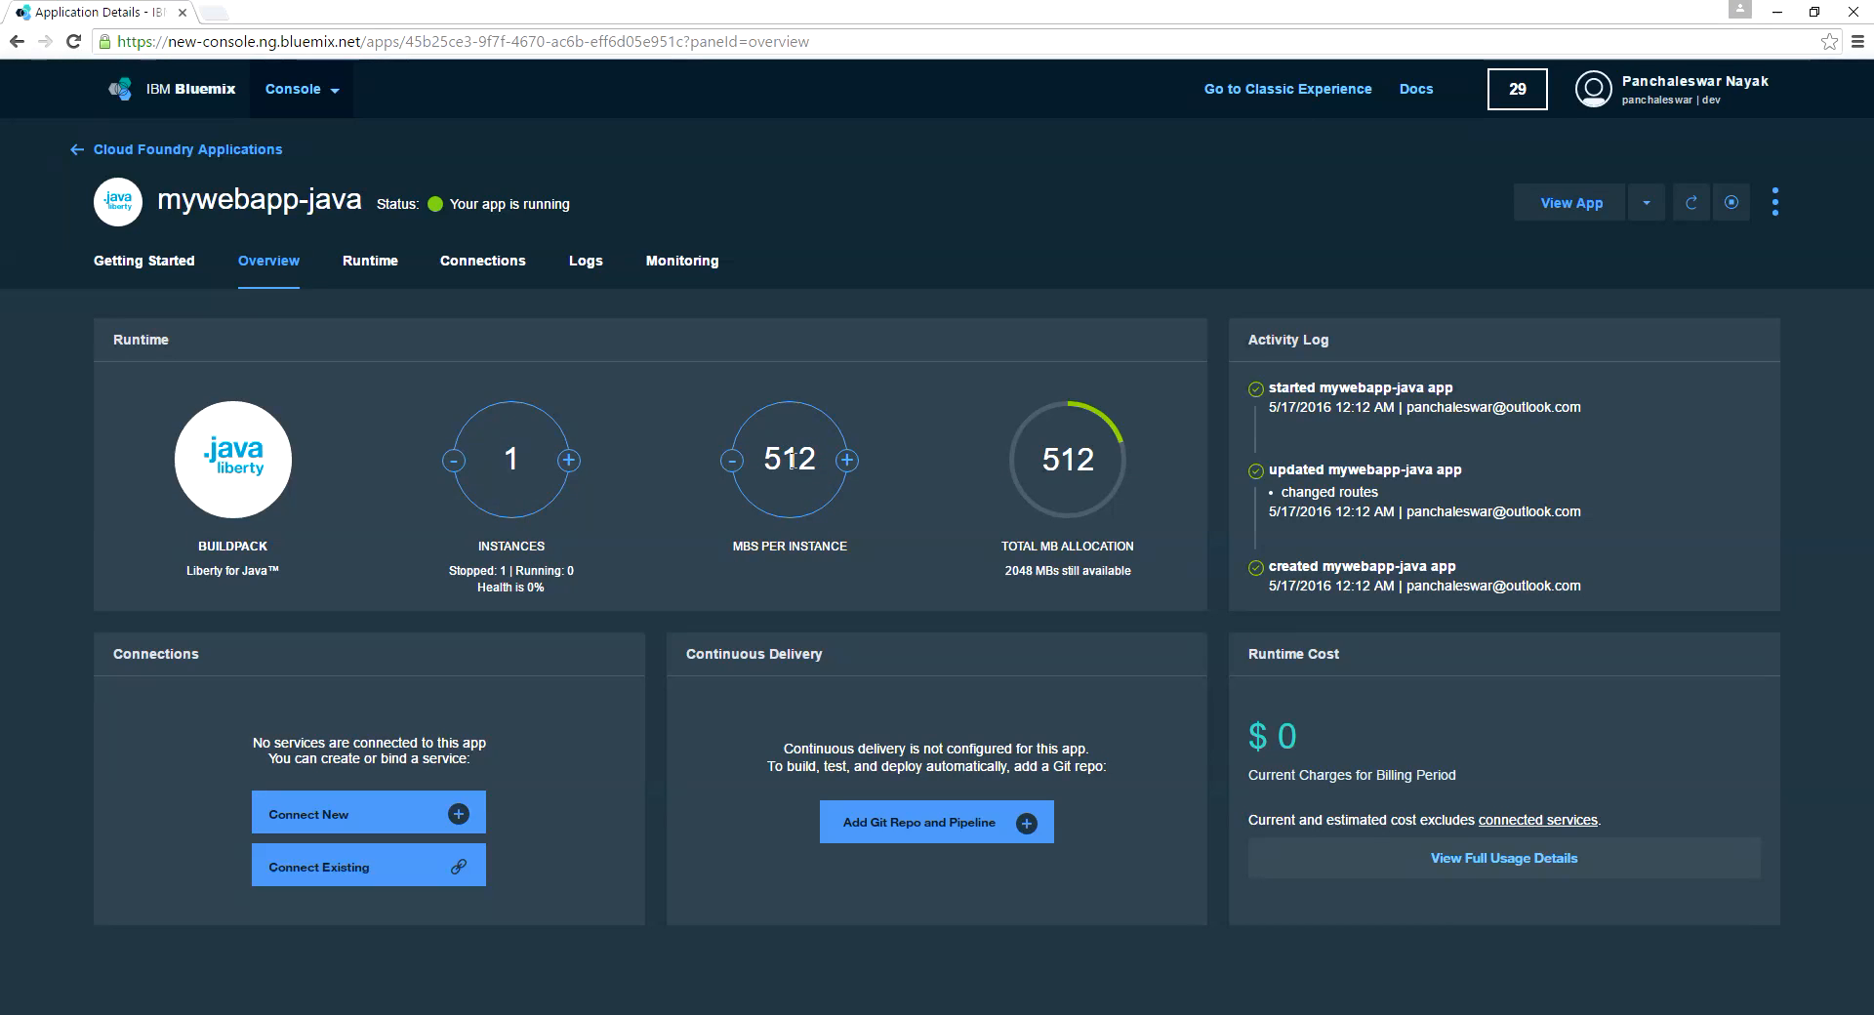
drag(816, 459, 768, 456)
drag(1004, 570, 1030, 570)
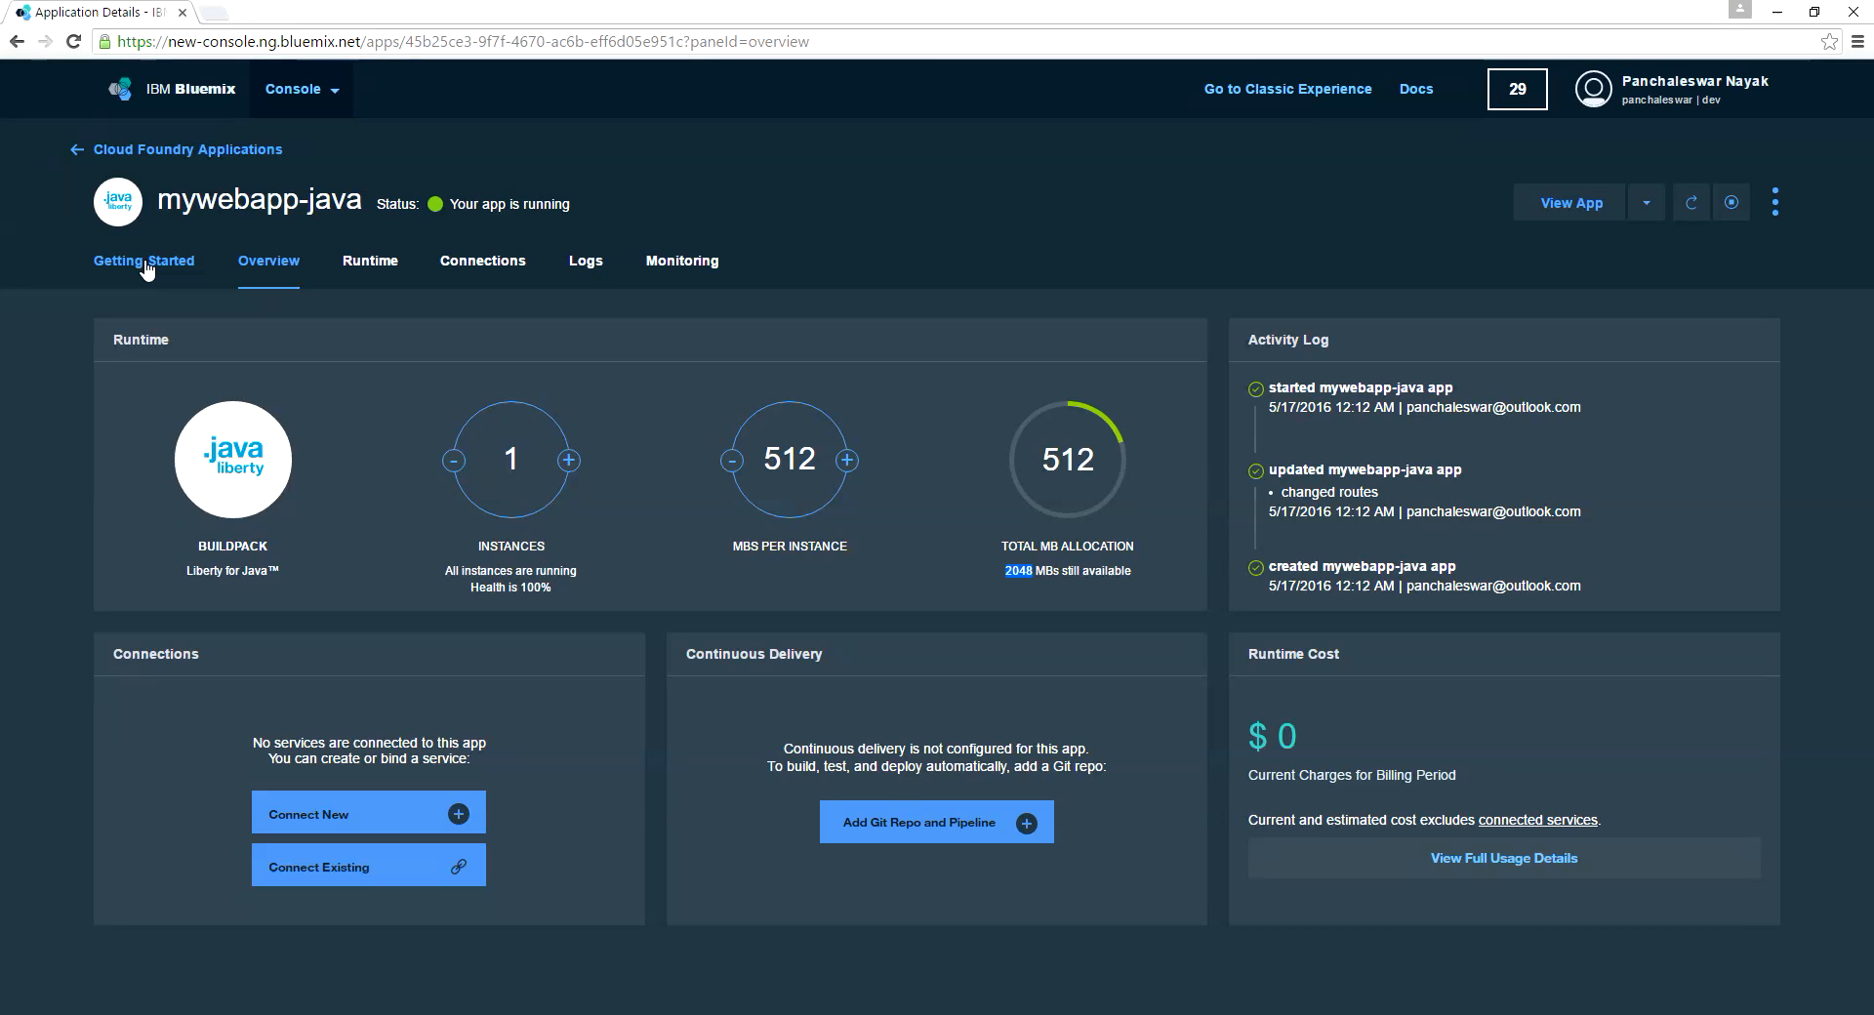
View the app's Runtime page and return to Getting Started to review the command line deployment instructions
click(375, 261)
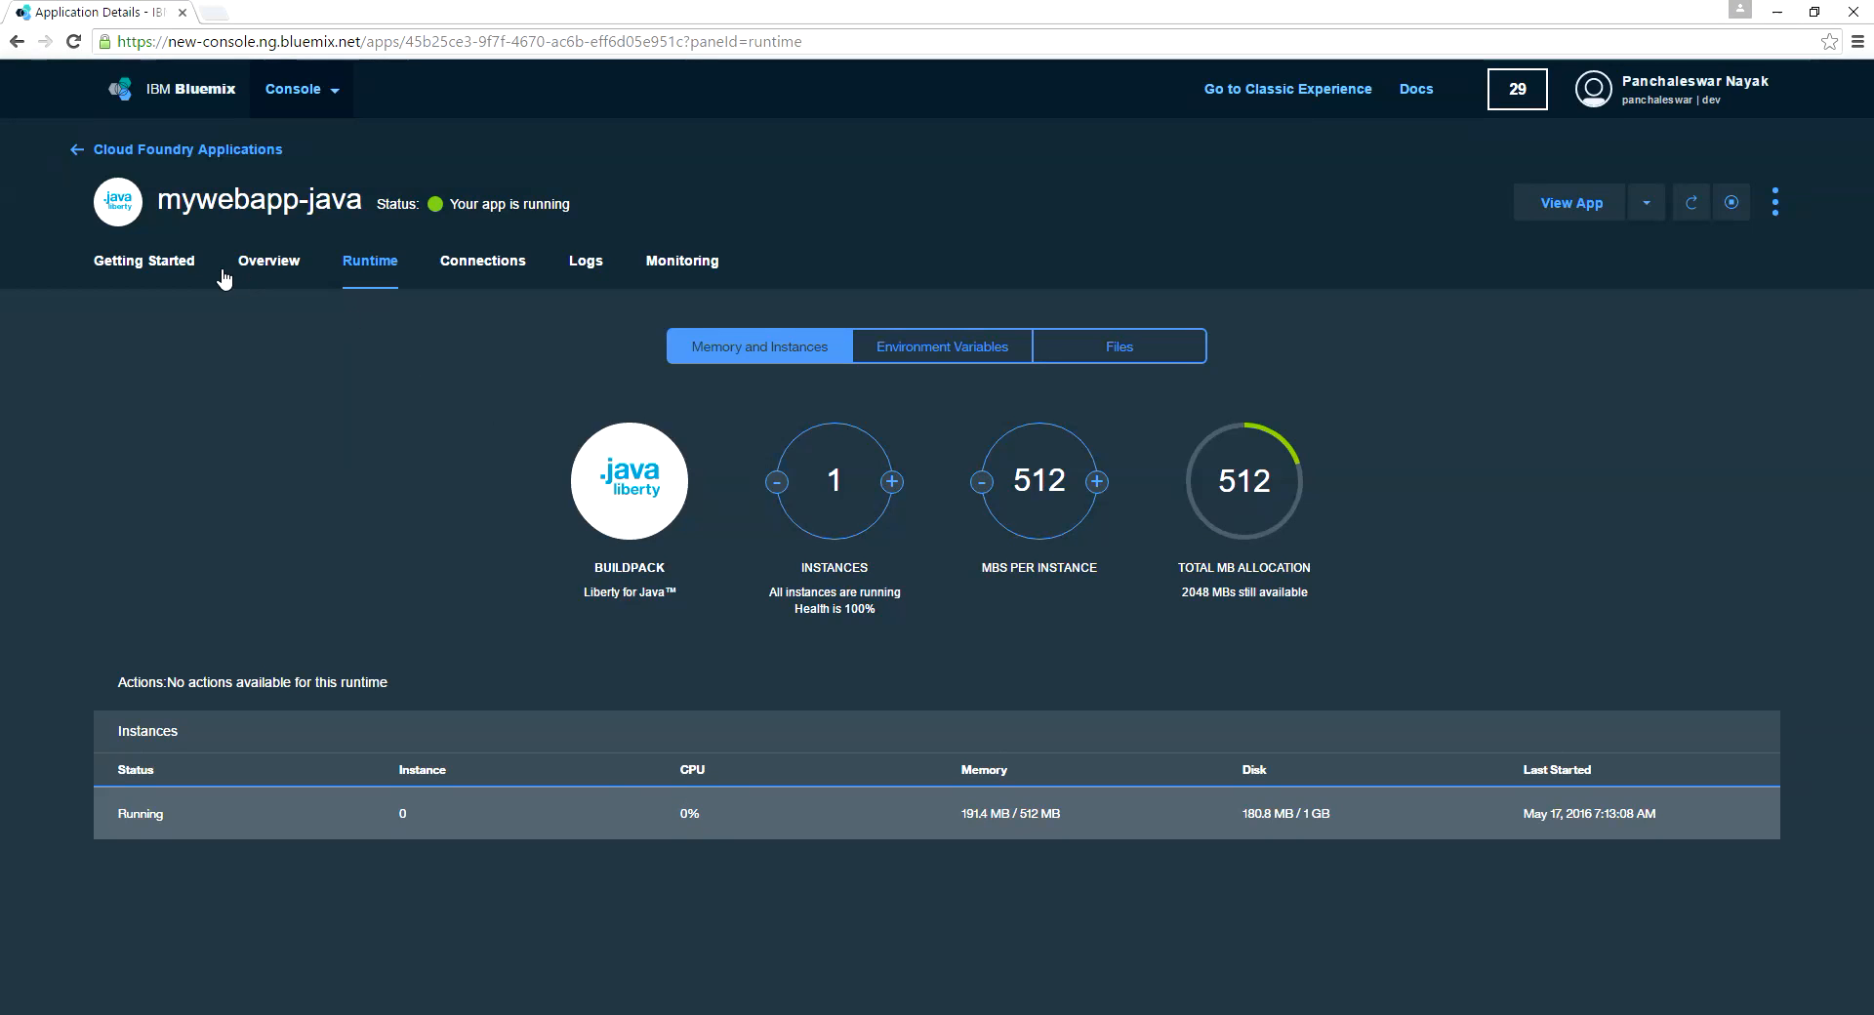
click(168, 263)
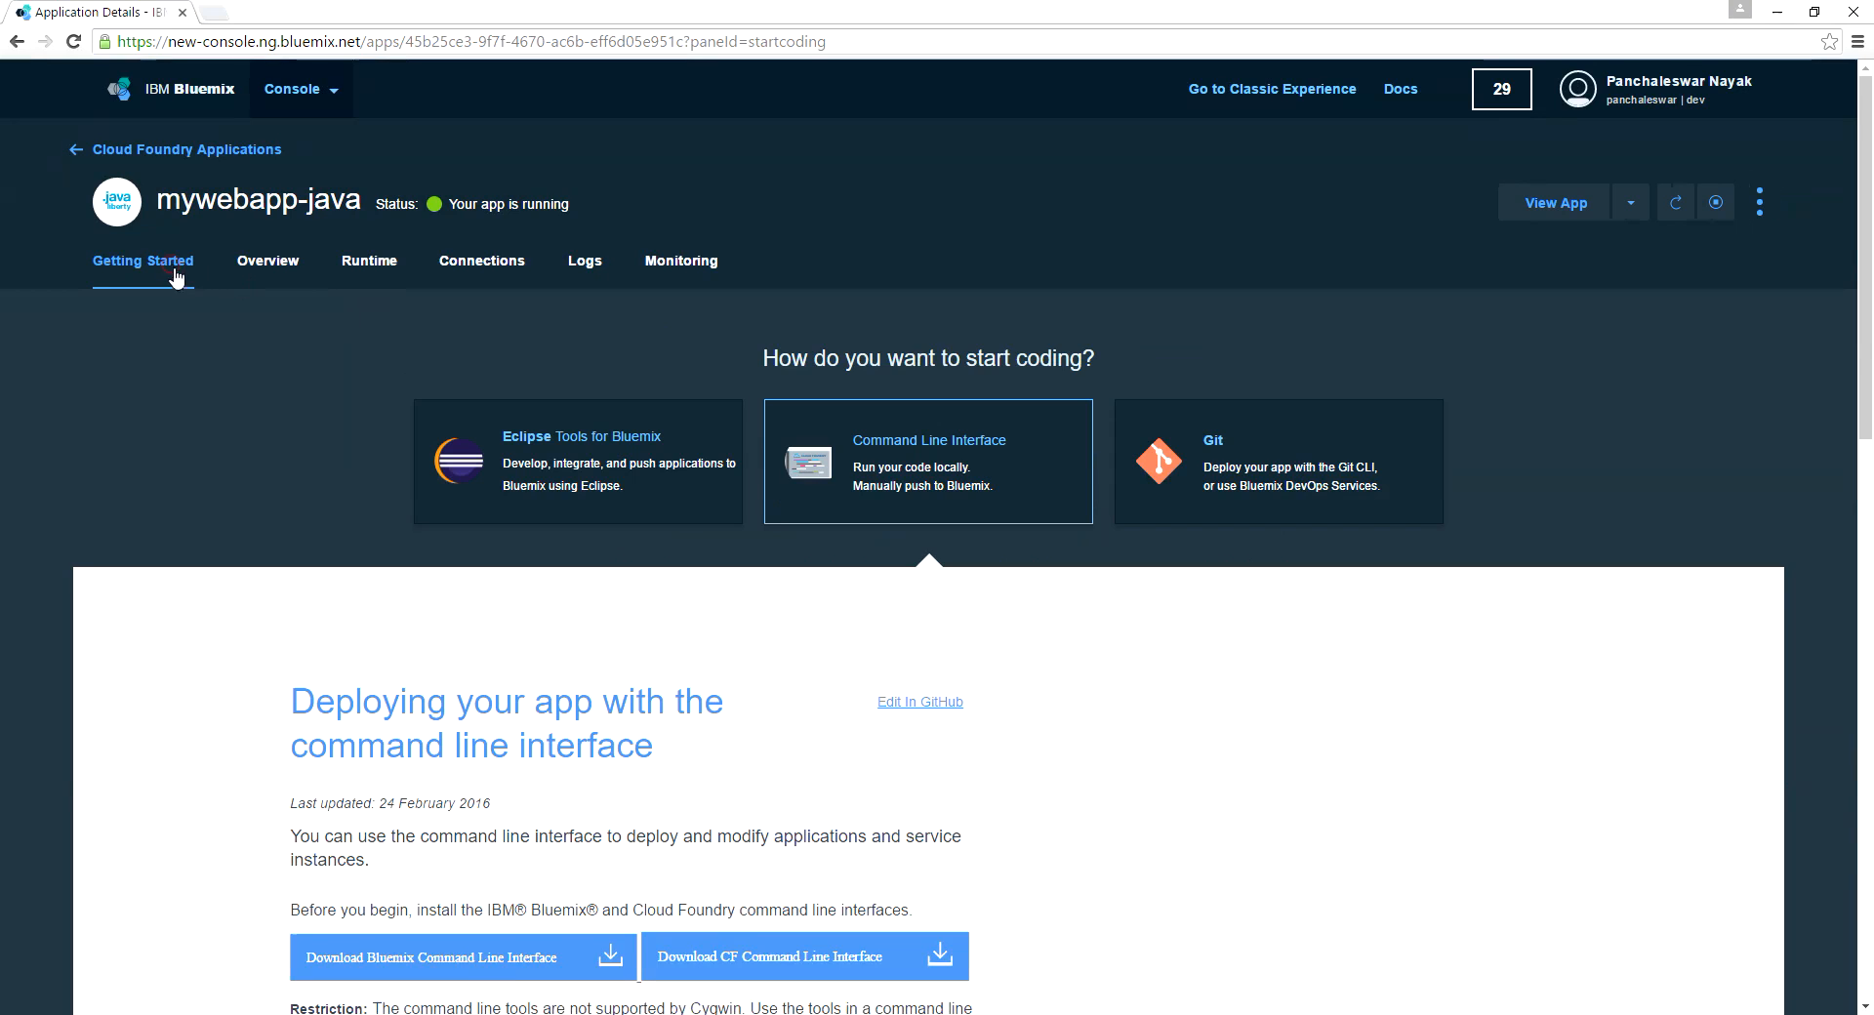
drag(1867, 353, 1872, 410)
click(1865, 388)
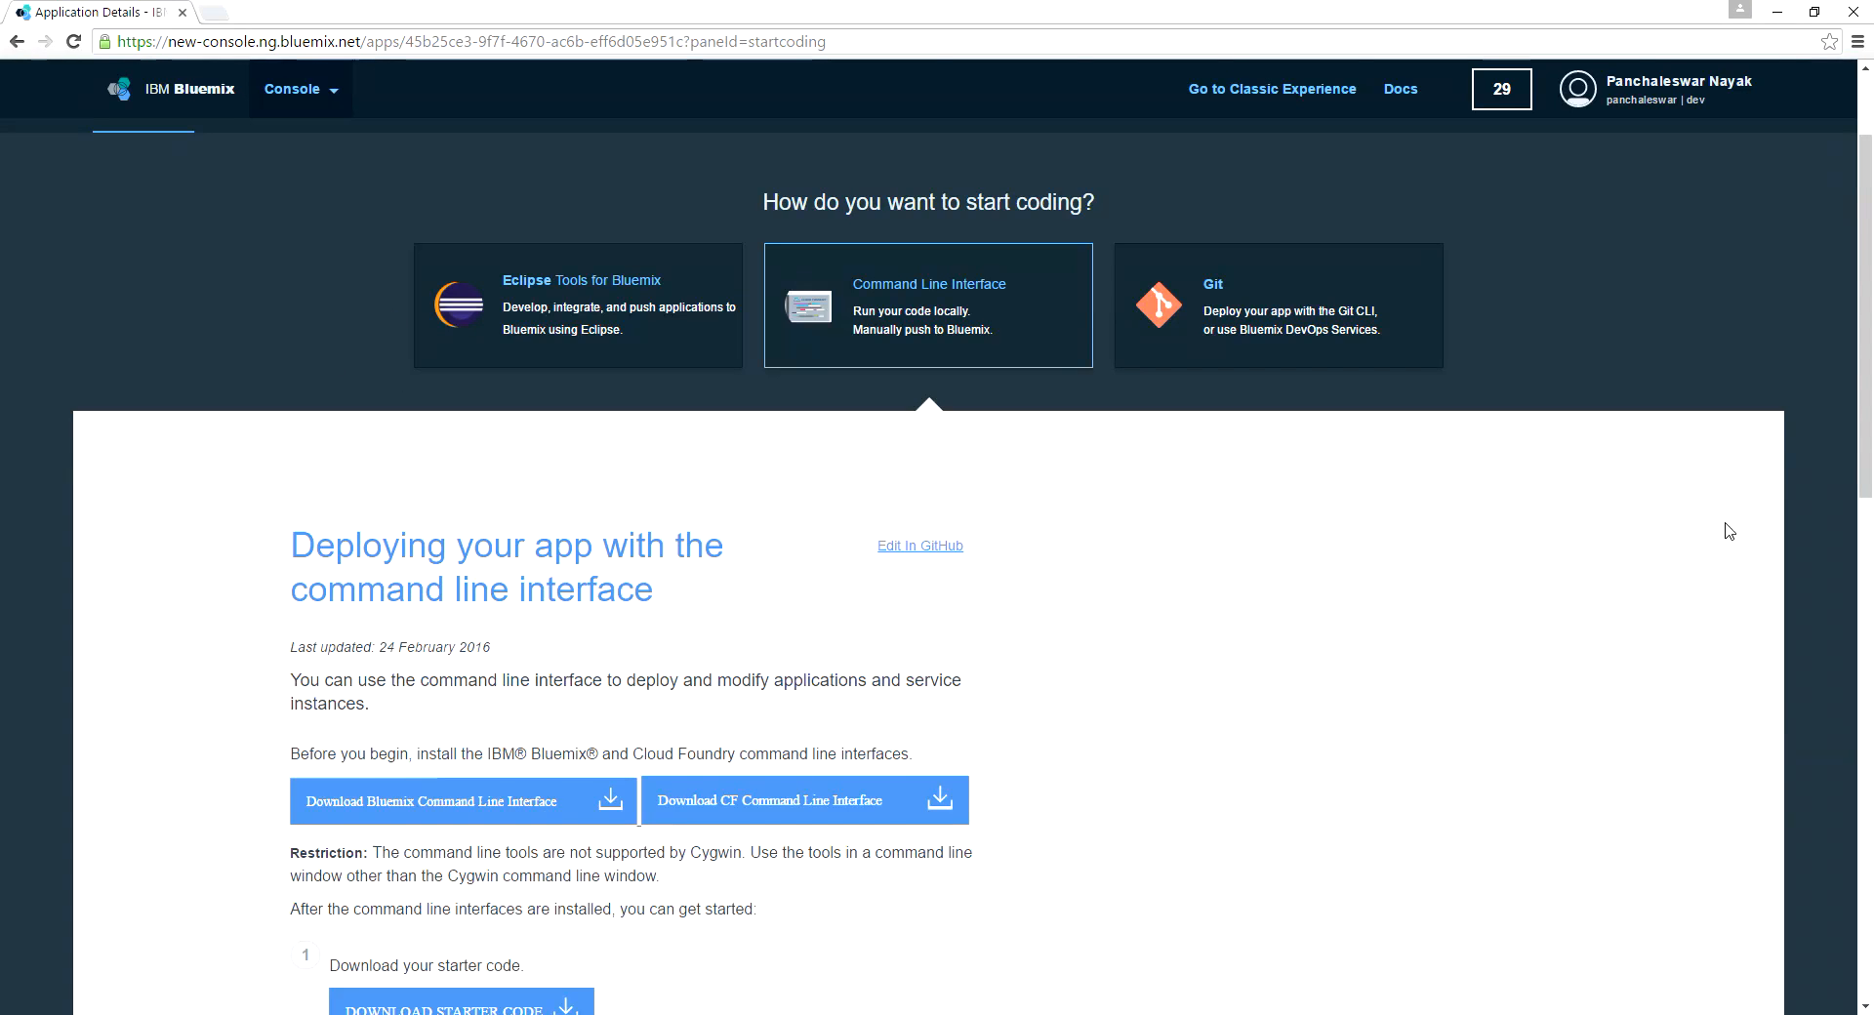
drag(1859, 445, 1864, 376)
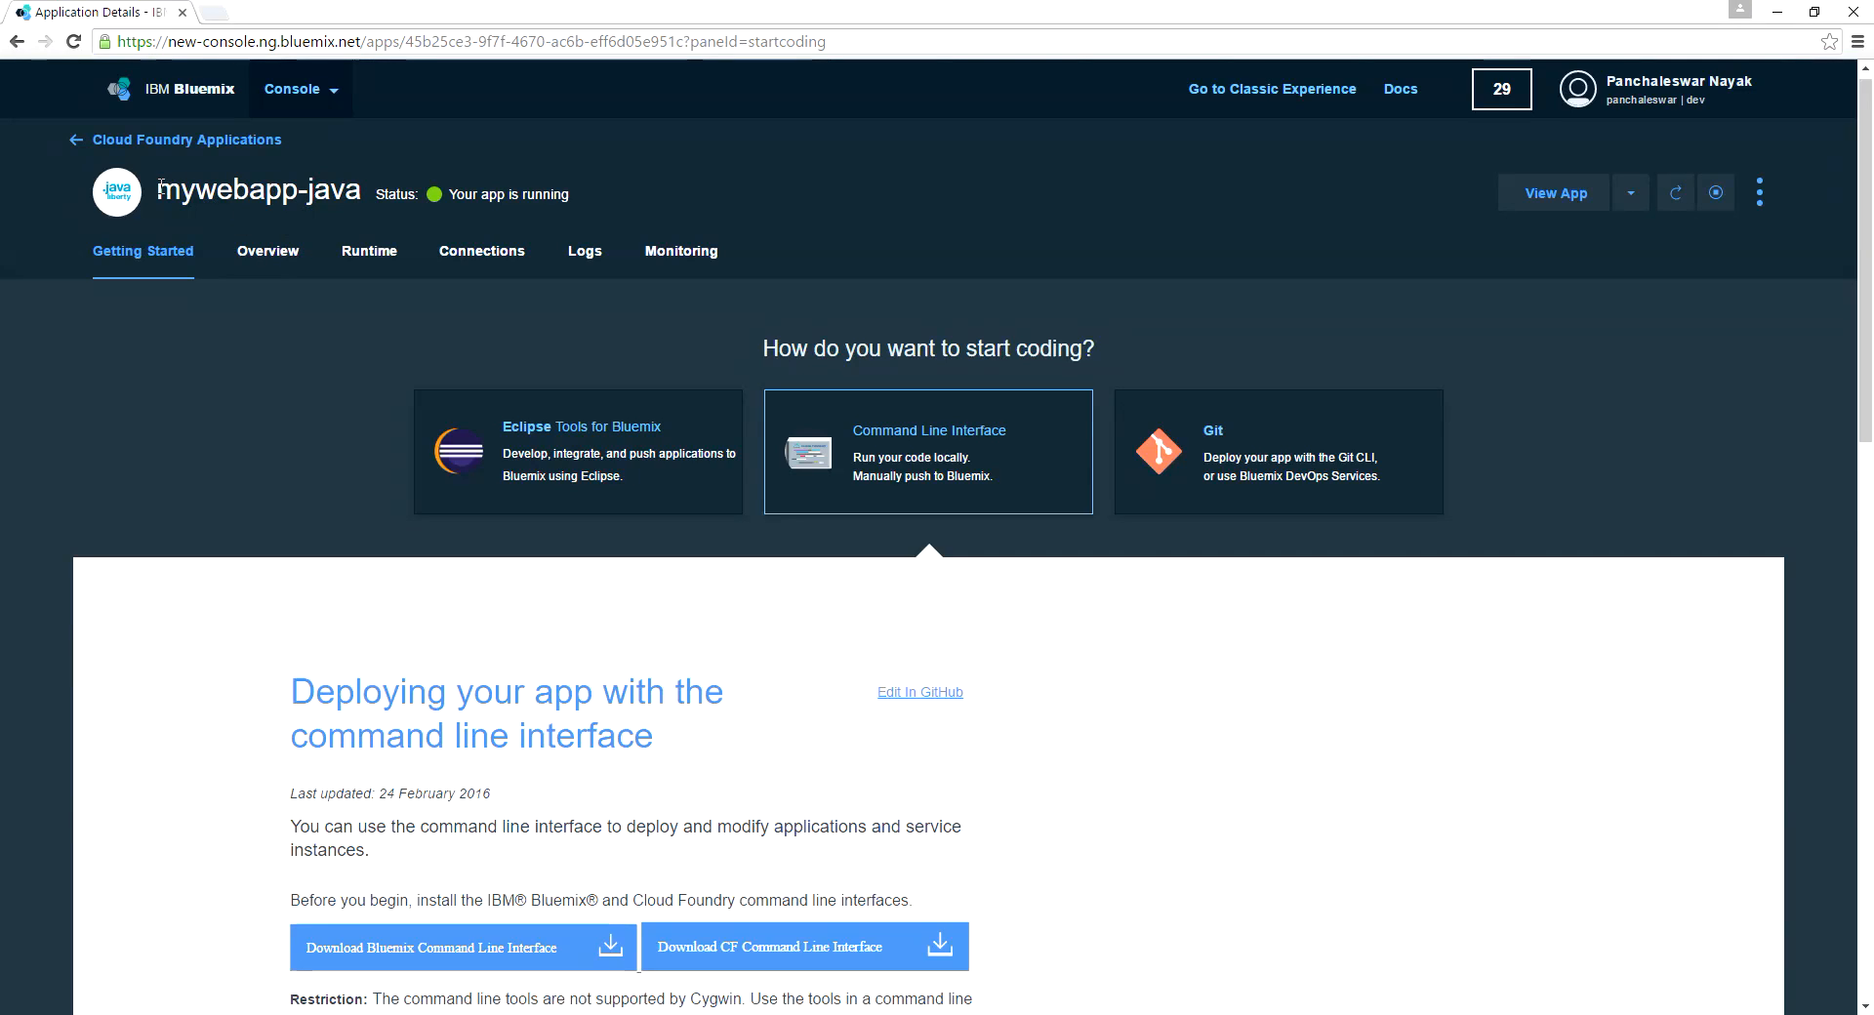
Copy the app name mywebapp-java from the heading of its application details page
drag(162, 189, 365, 193)
click(365, 192)
drag(160, 189, 359, 195)
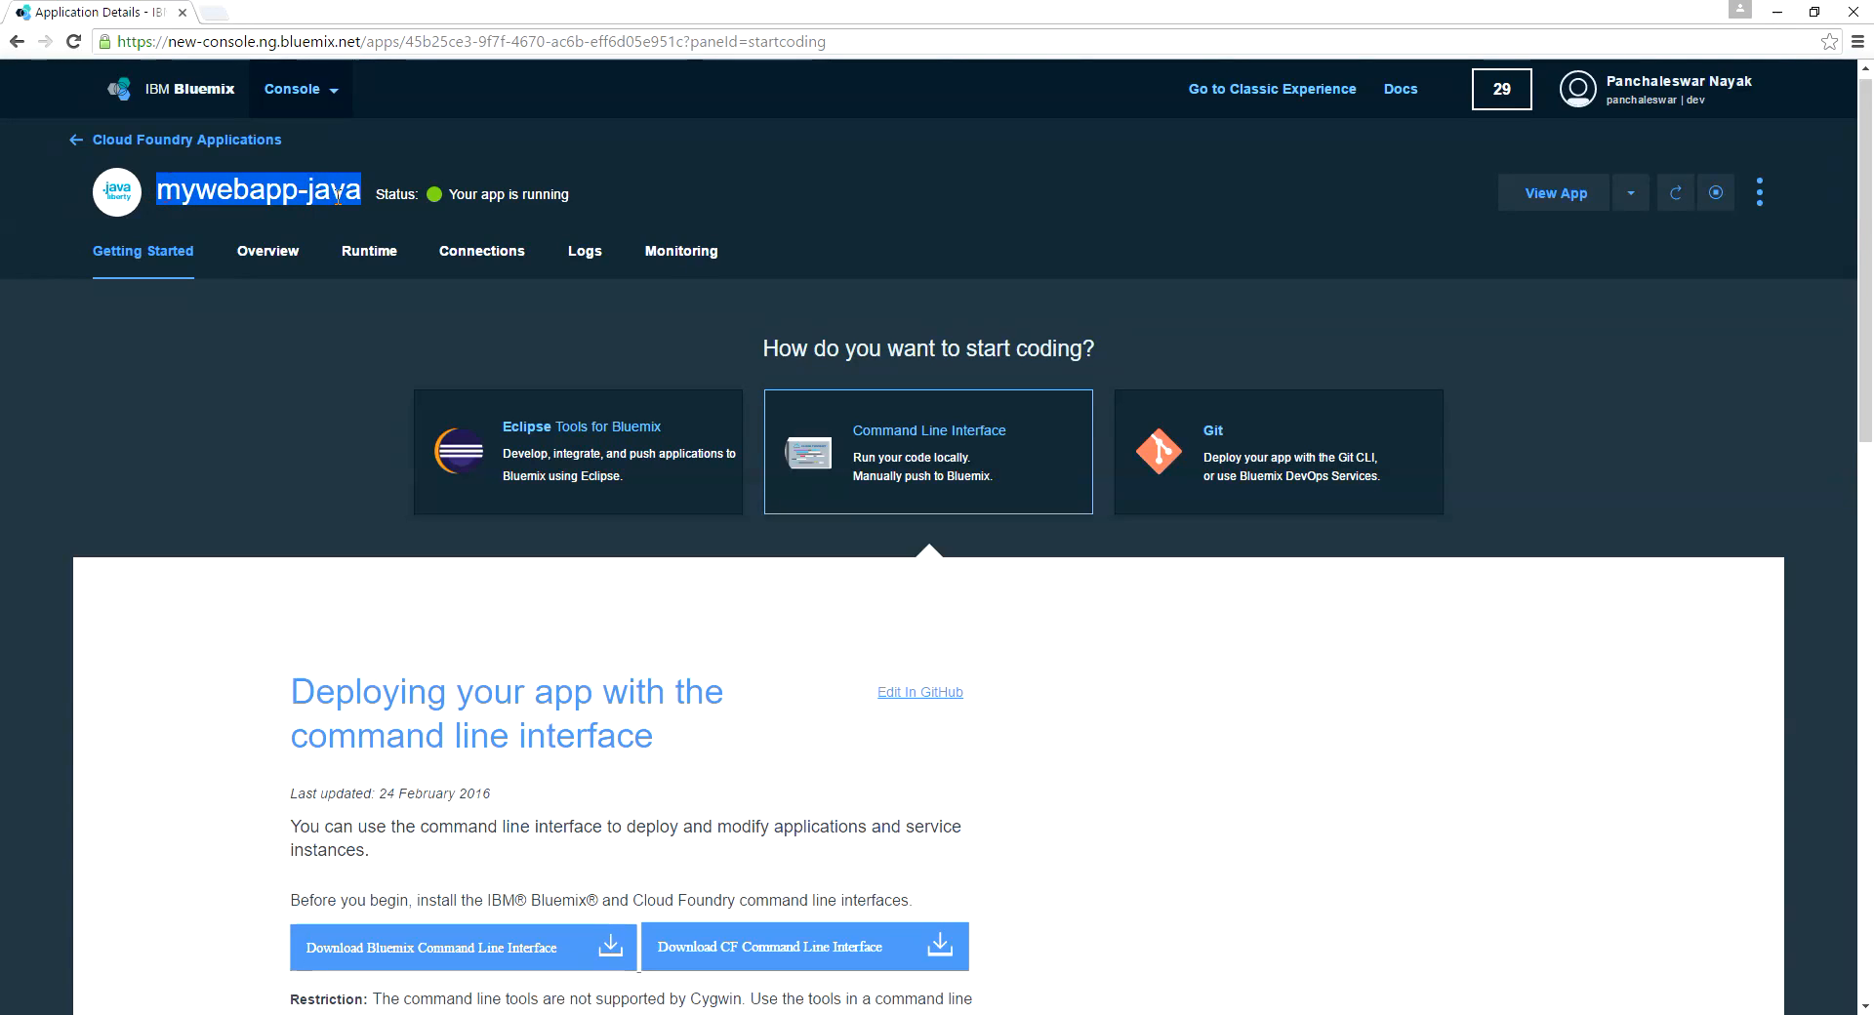
right_click(338, 197)
click(353, 216)
Open the app at mywebapp-java.mybluemix.net in a new browser tab, using the copied name as the host
key(ctrl+t)
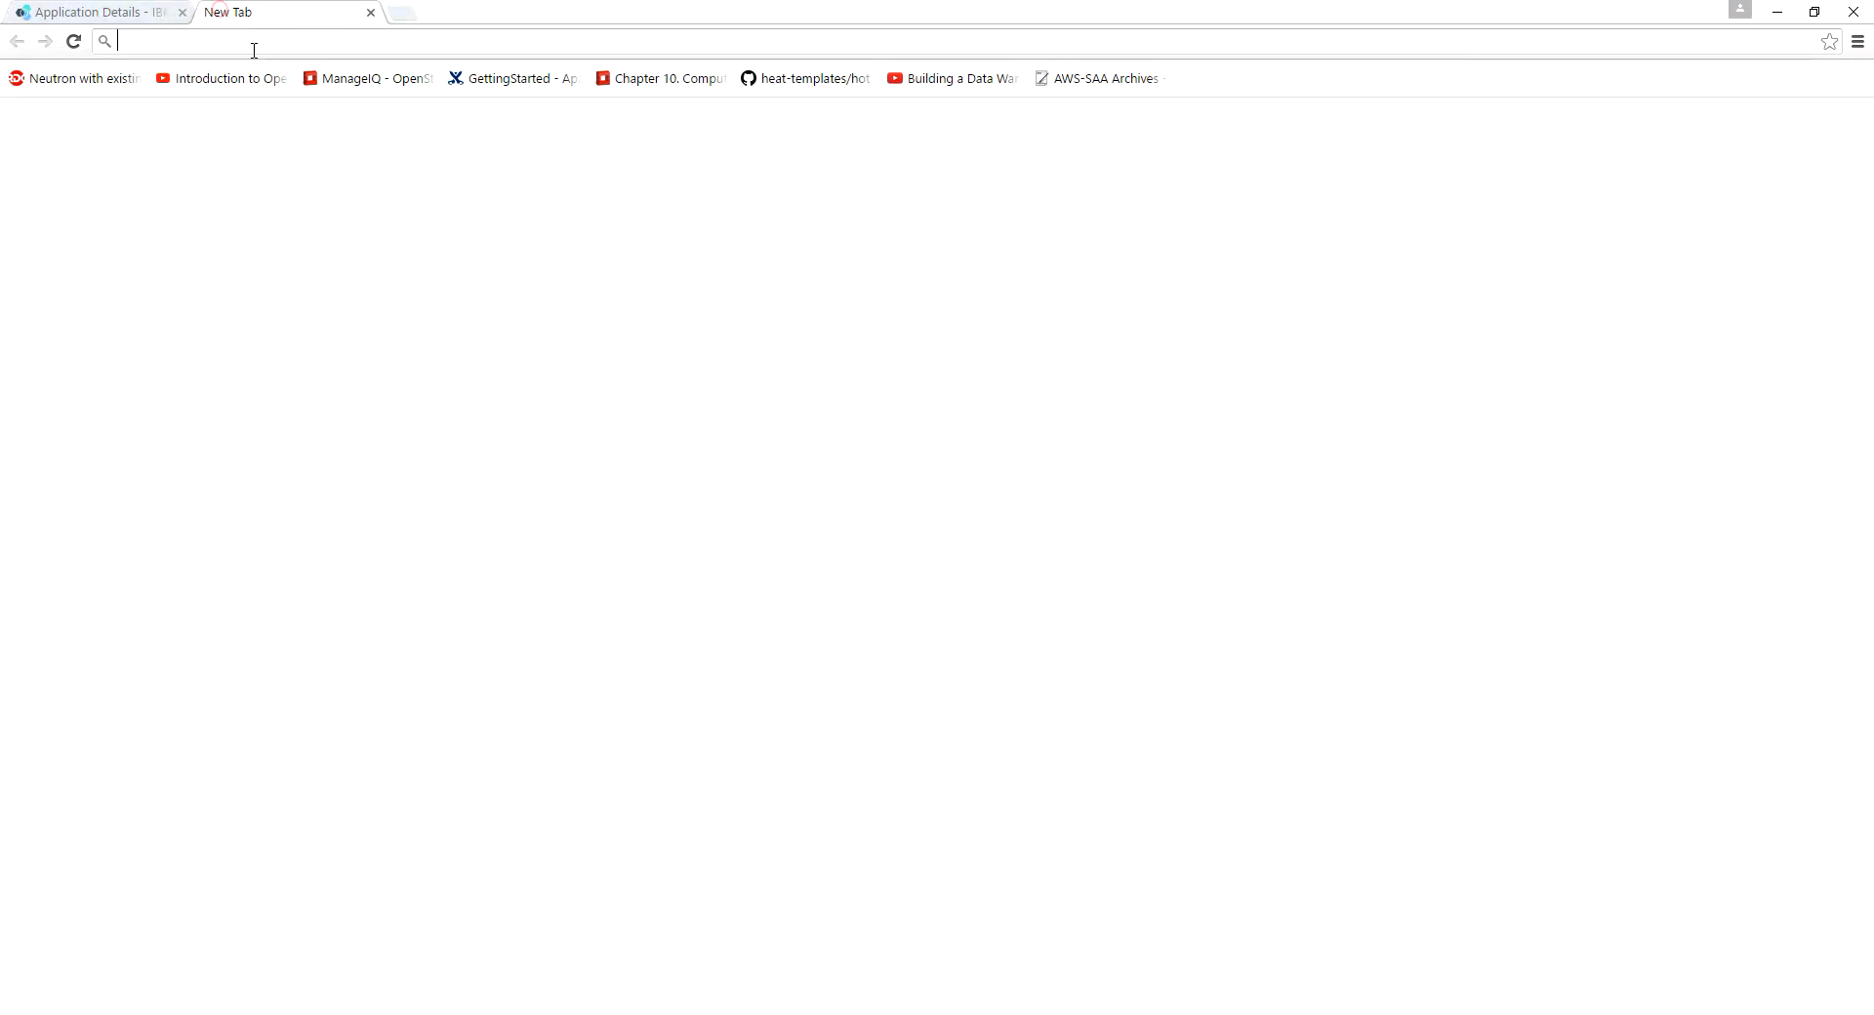
key(ctrl+v)
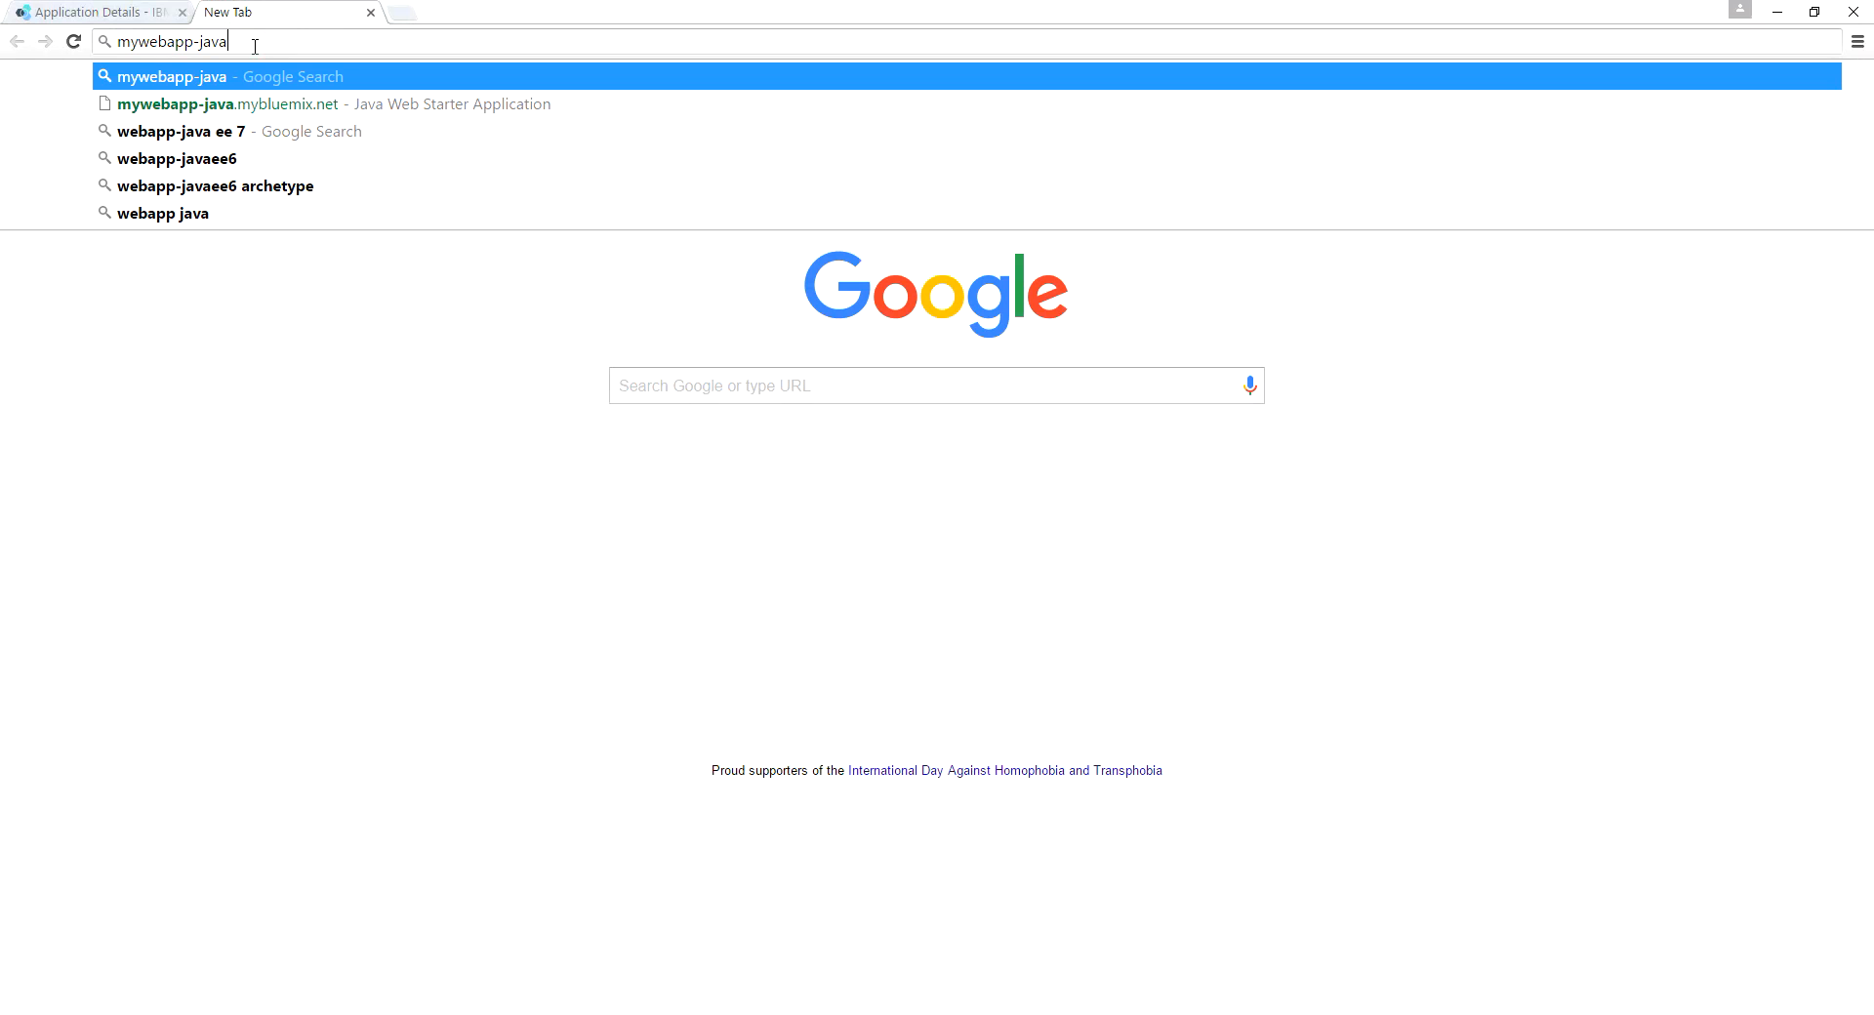
text(.mybluemix.net)
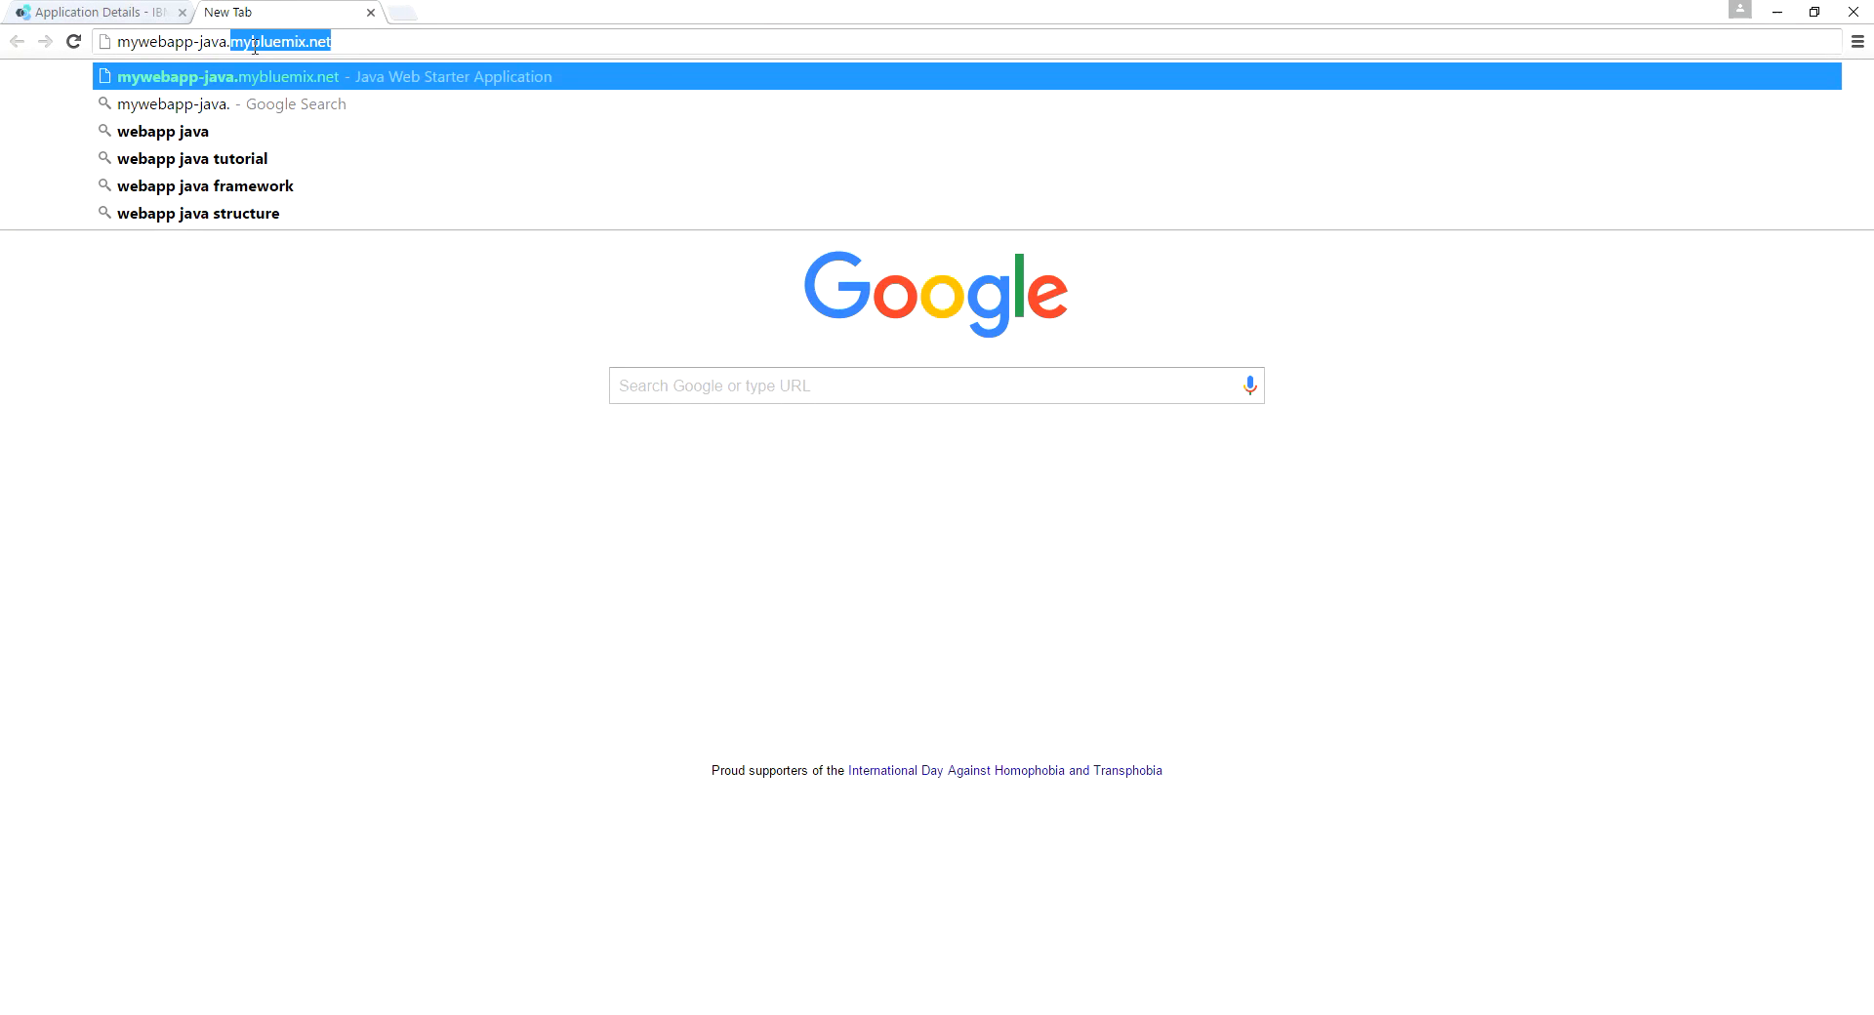
click(354, 45)
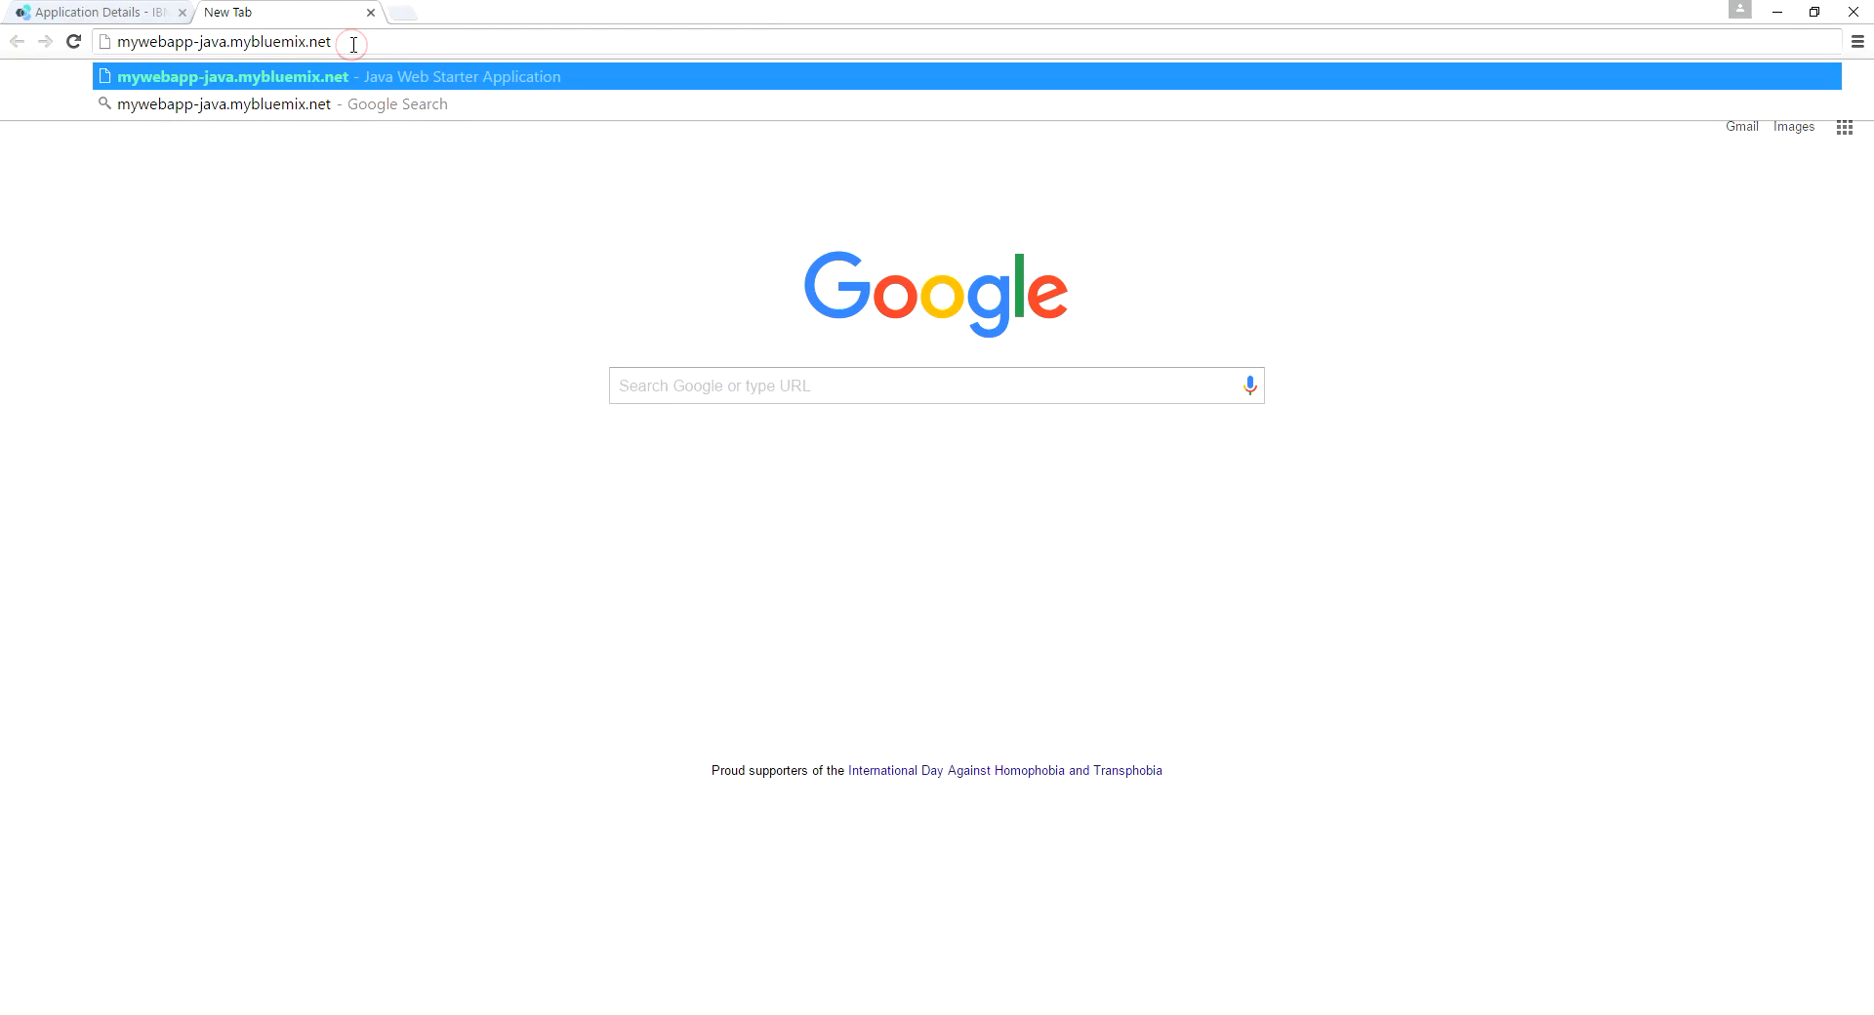
double_click(232, 42)
click(365, 42)
click(531, 76)
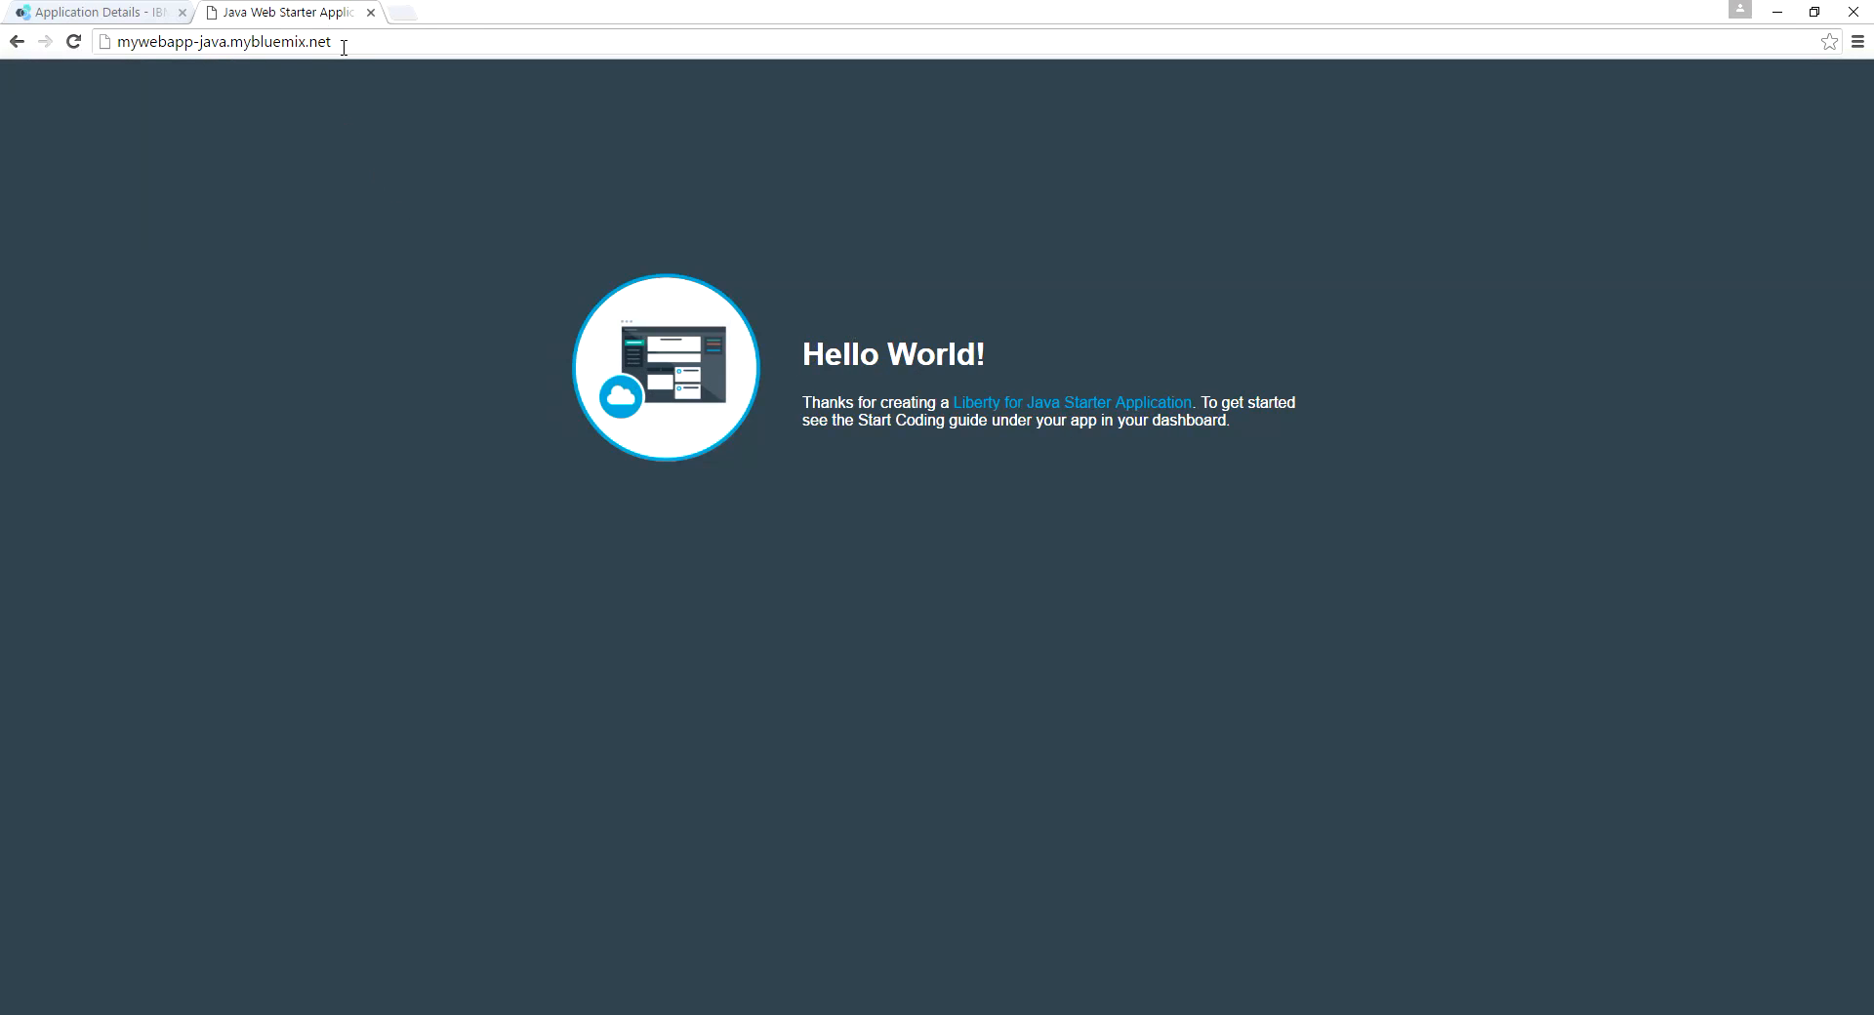
Examine the running app's address and the welcome heading and text on its starter page
drag(344, 47, 117, 44)
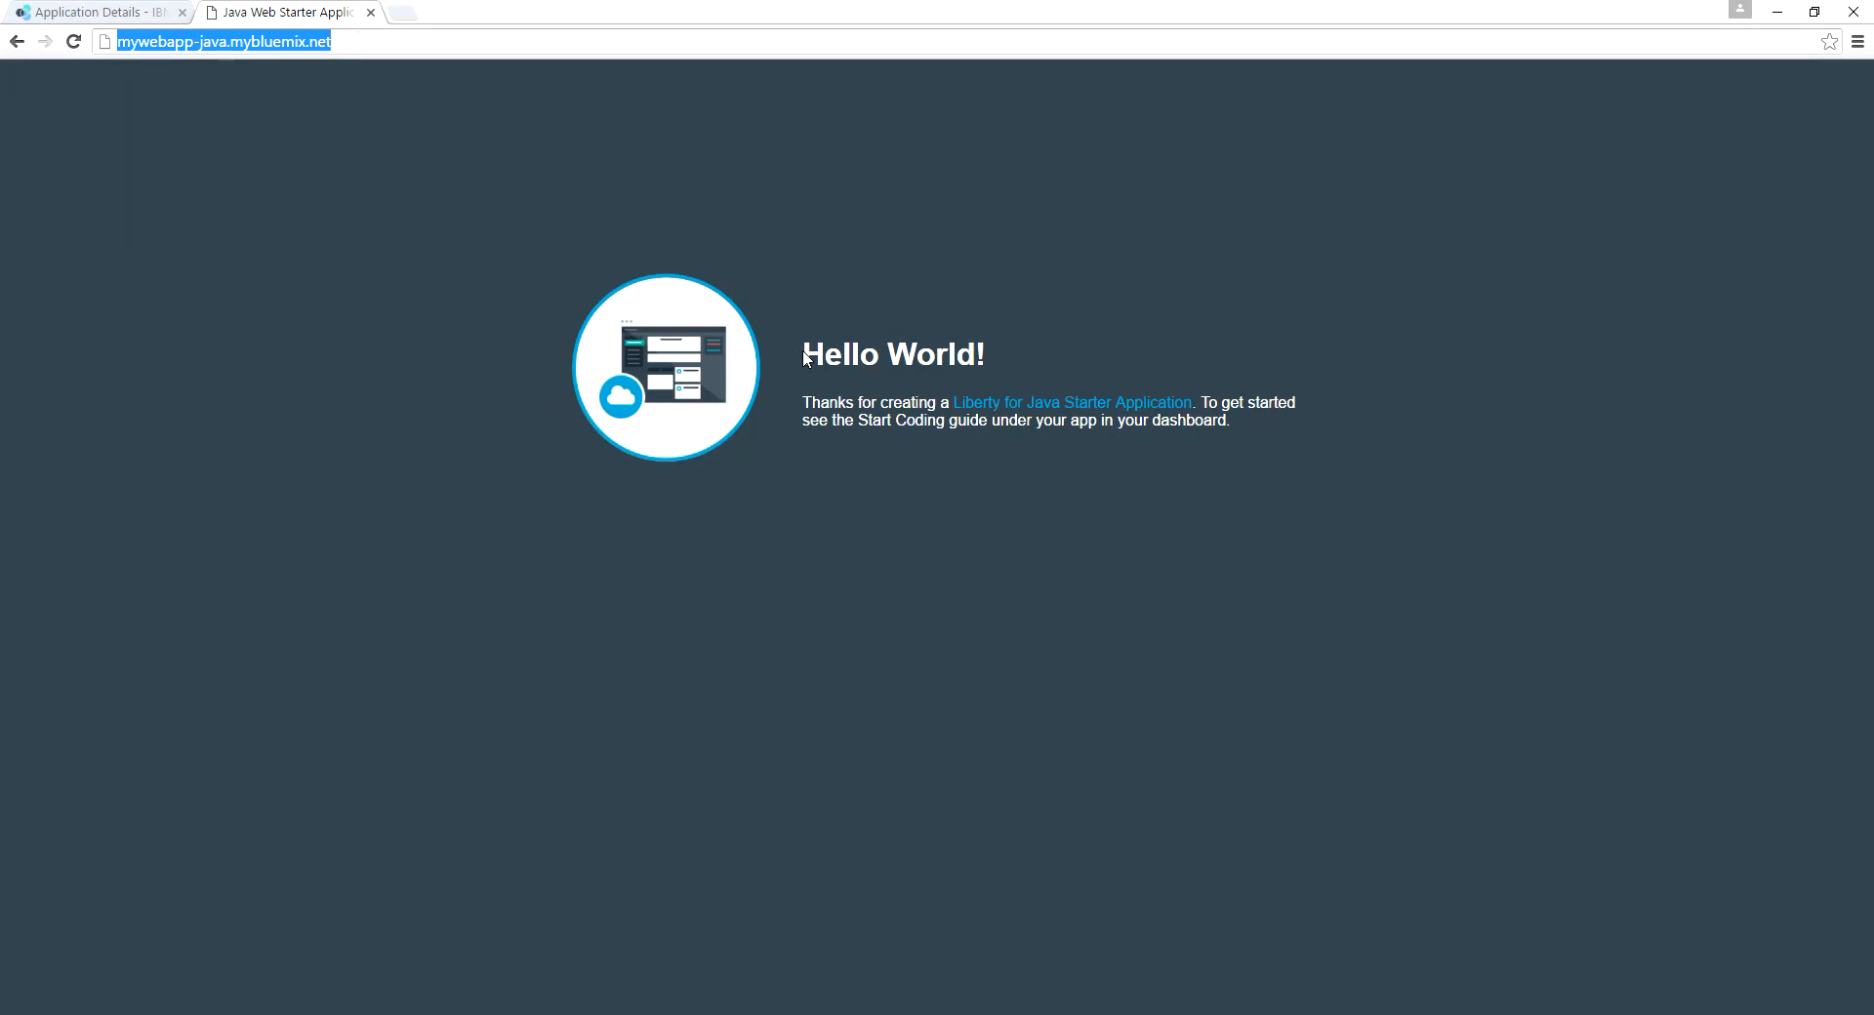
drag(804, 357, 1310, 422)
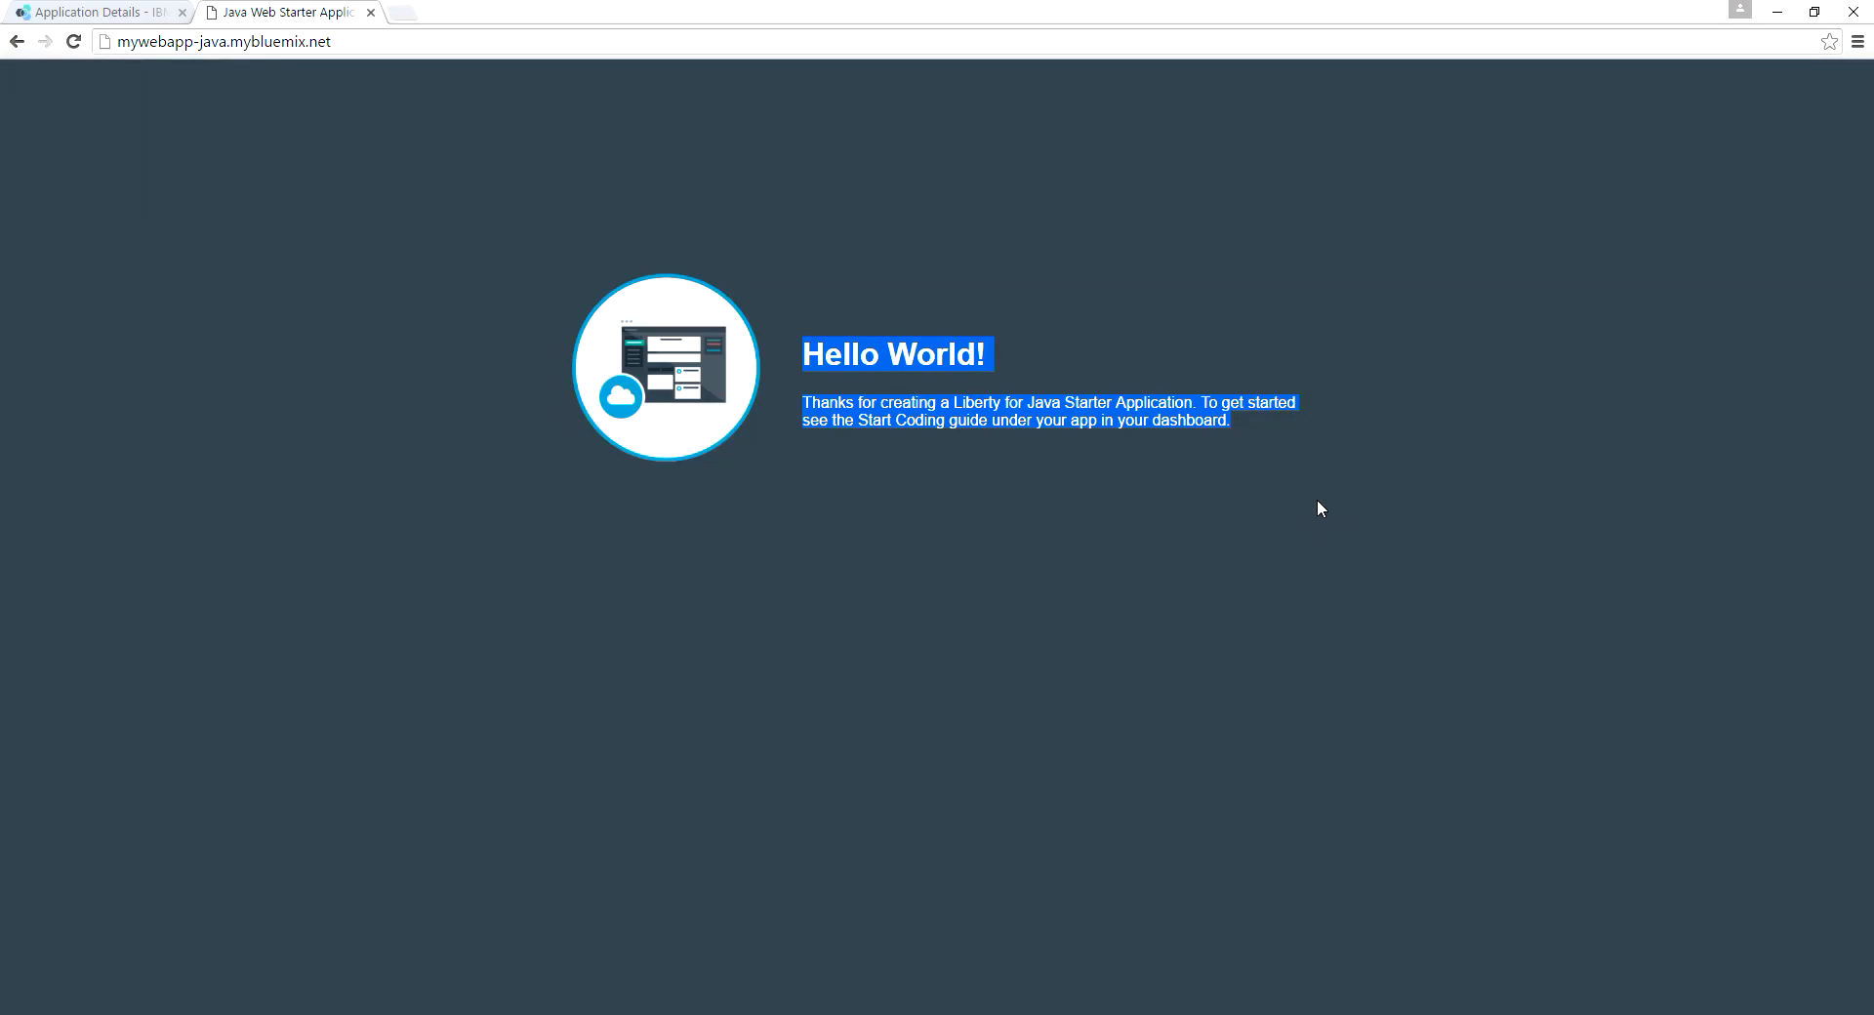
click(810, 377)
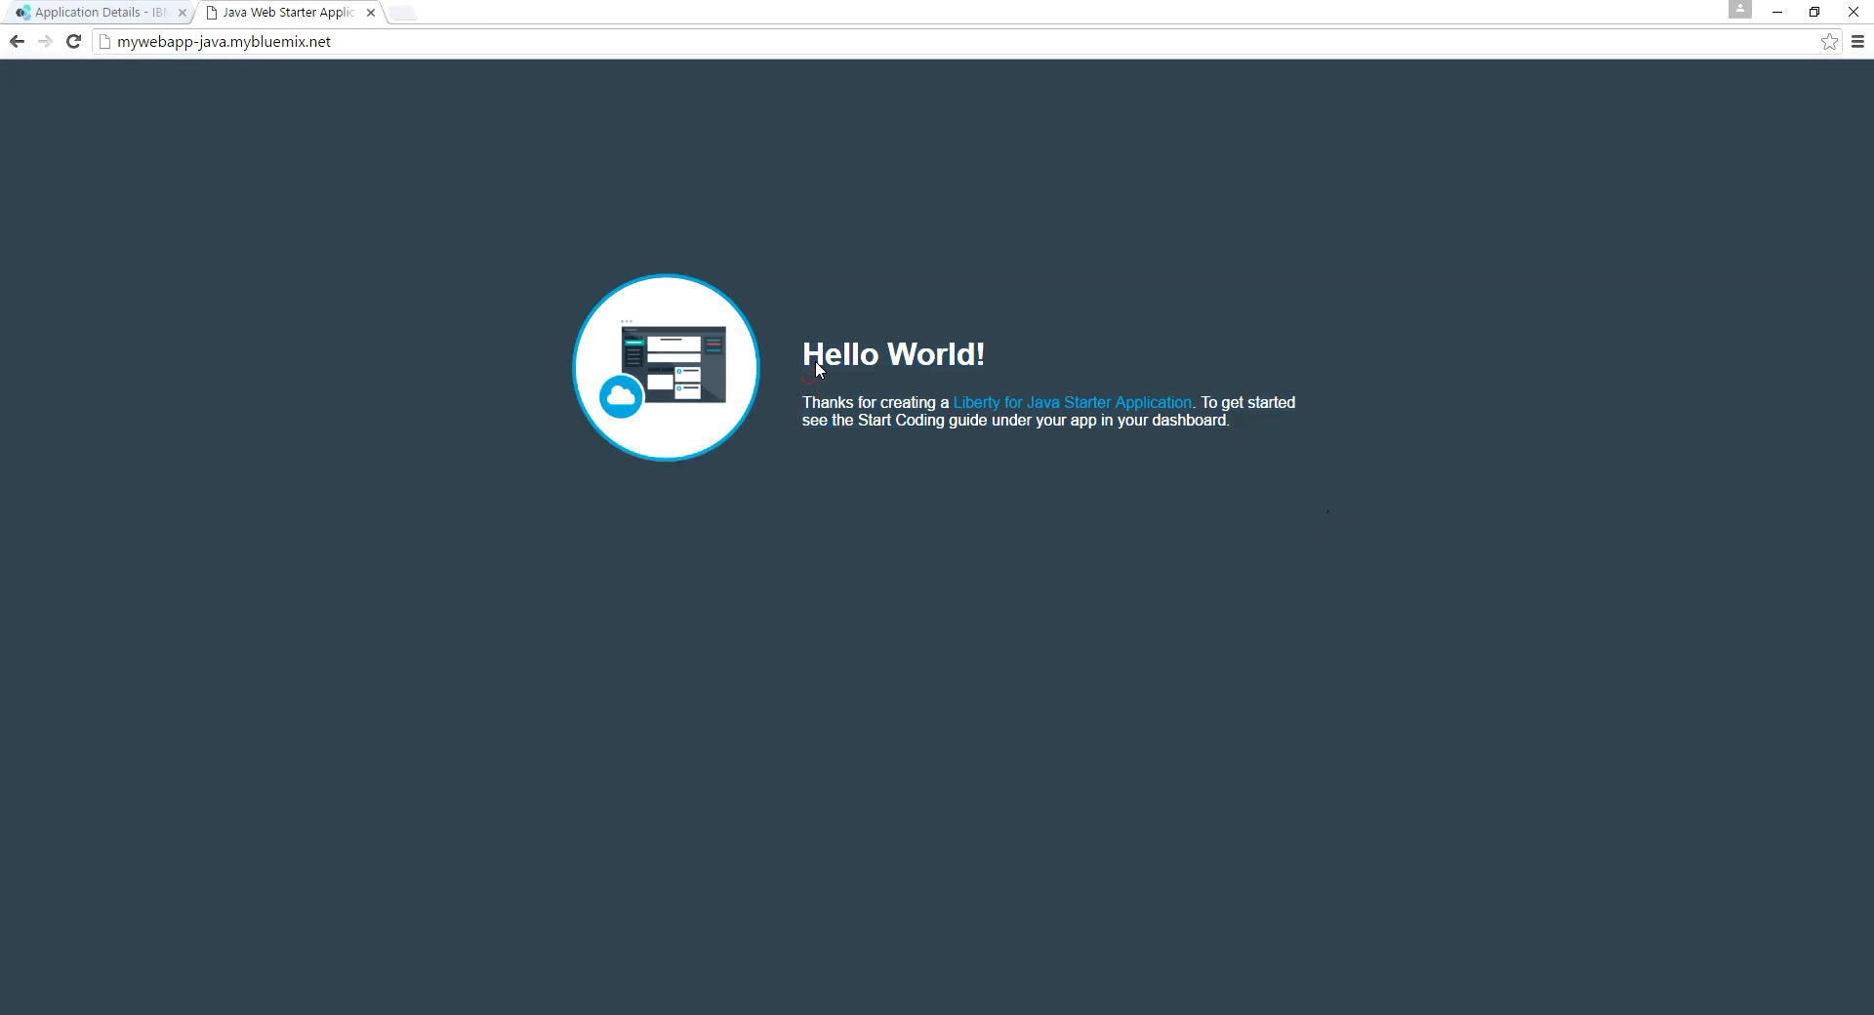
drag(805, 355, 989, 345)
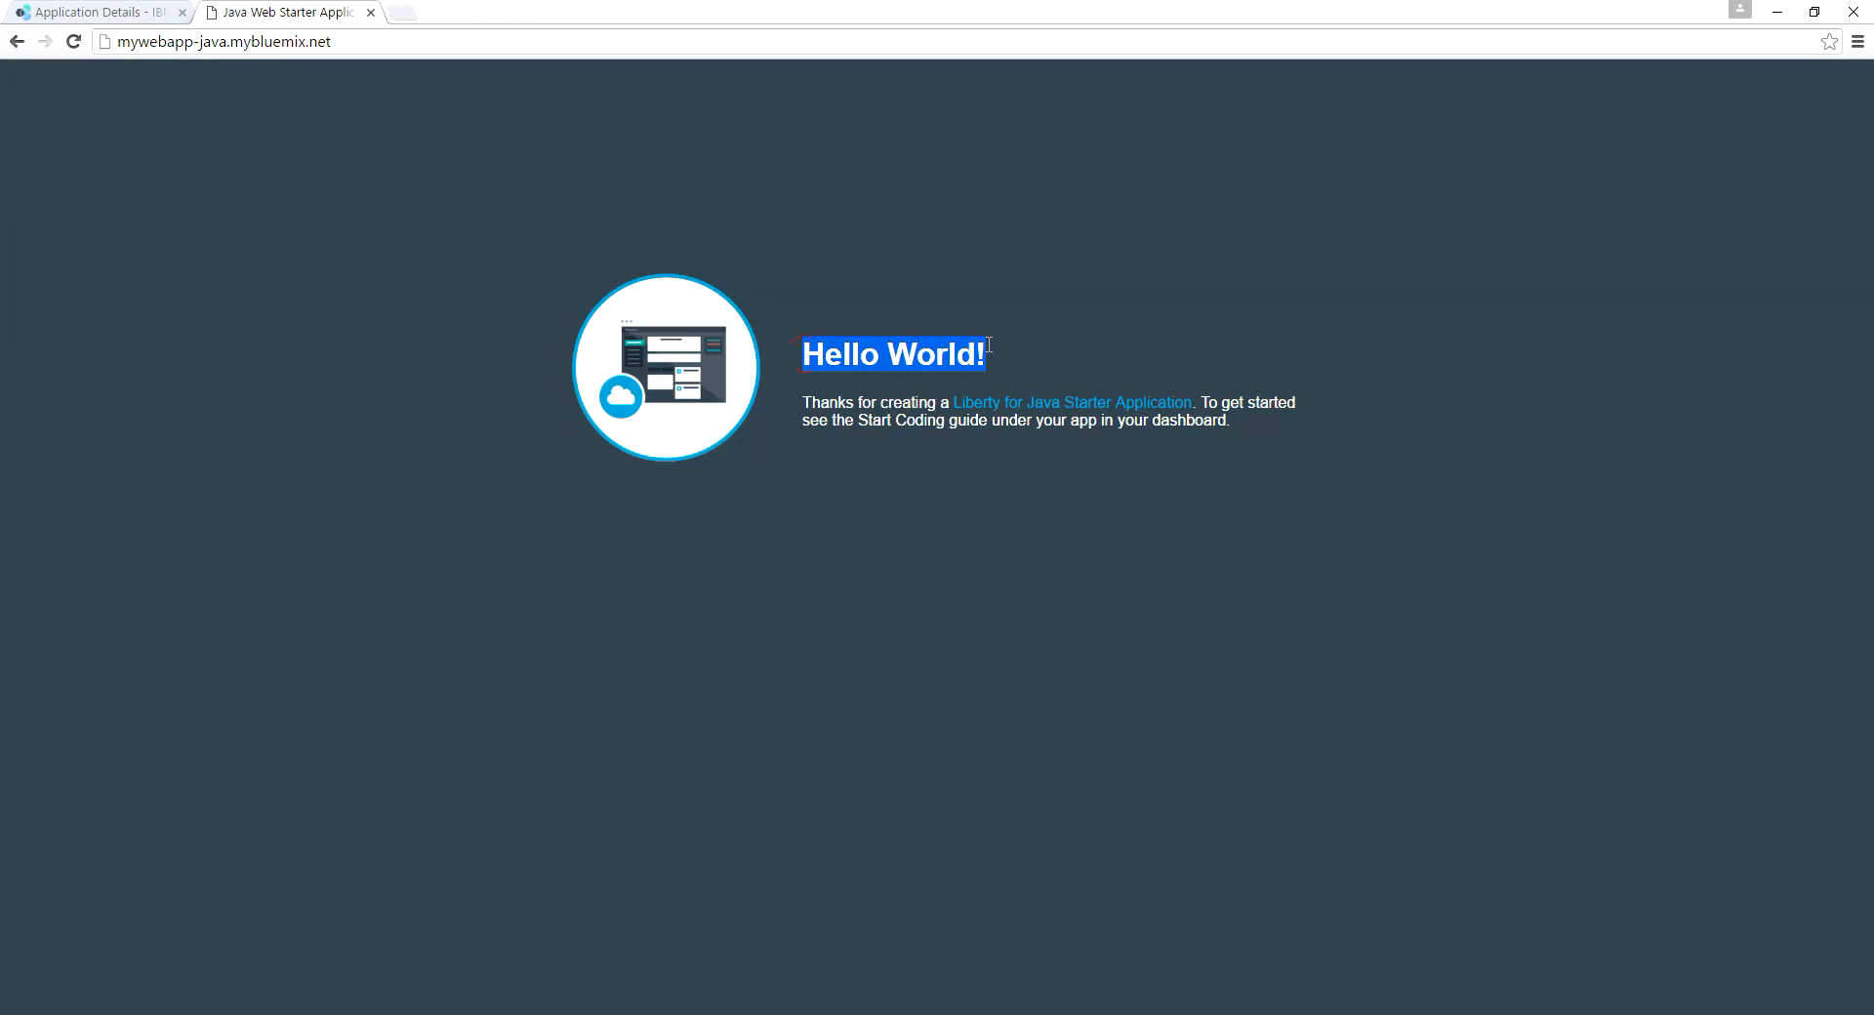
click(1193, 651)
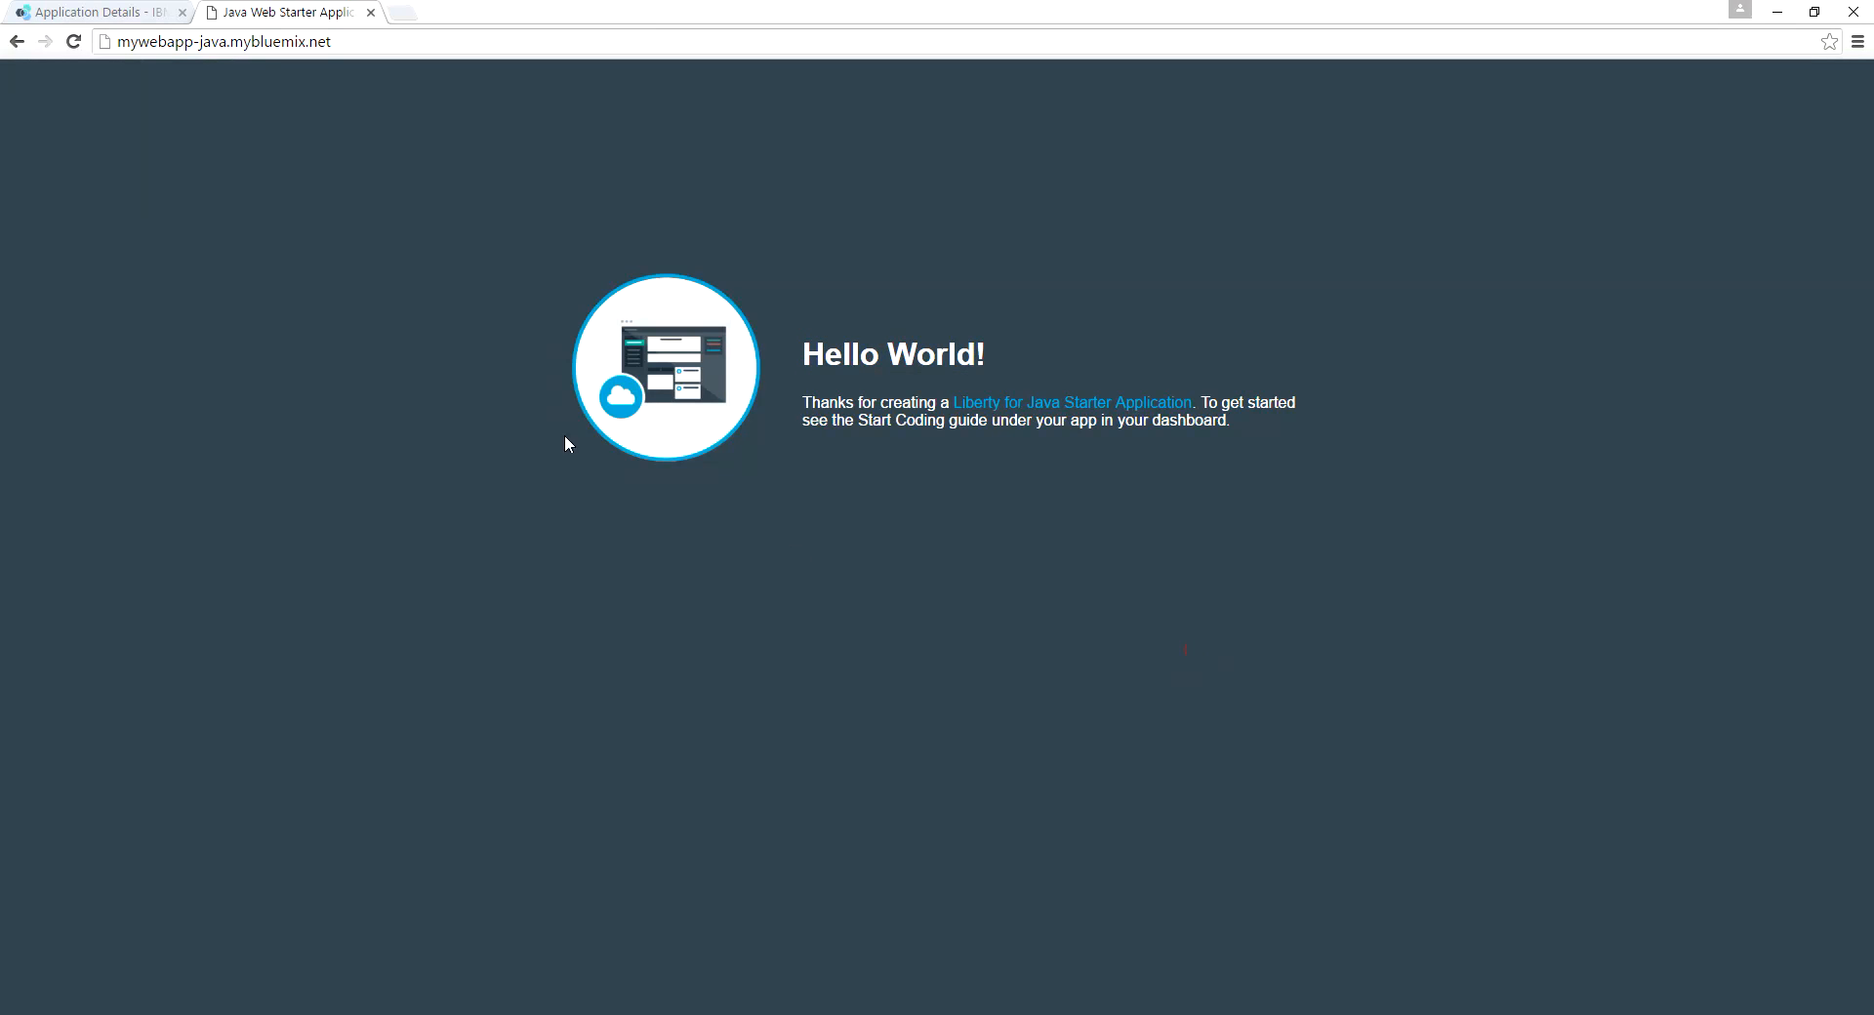
Return to the app's details in the Bluemix console and review the command line deployment instructions through the final step
click(91, 7)
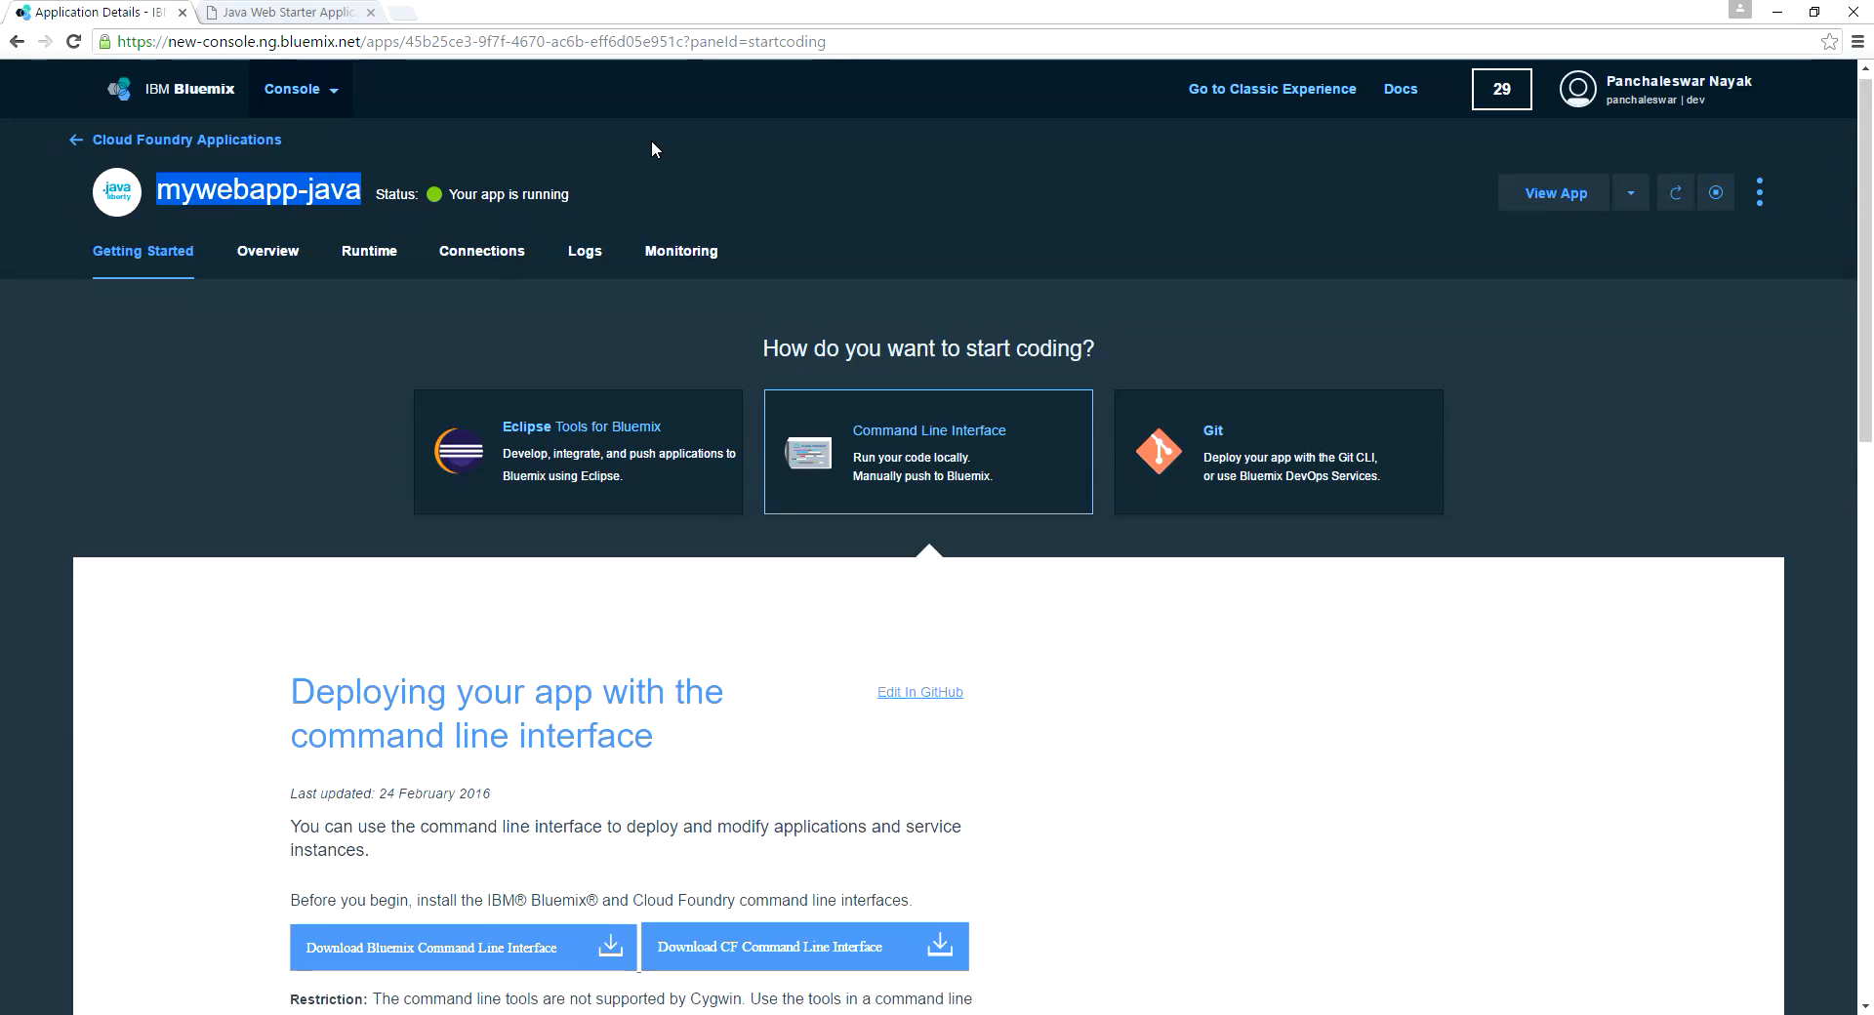
click(728, 170)
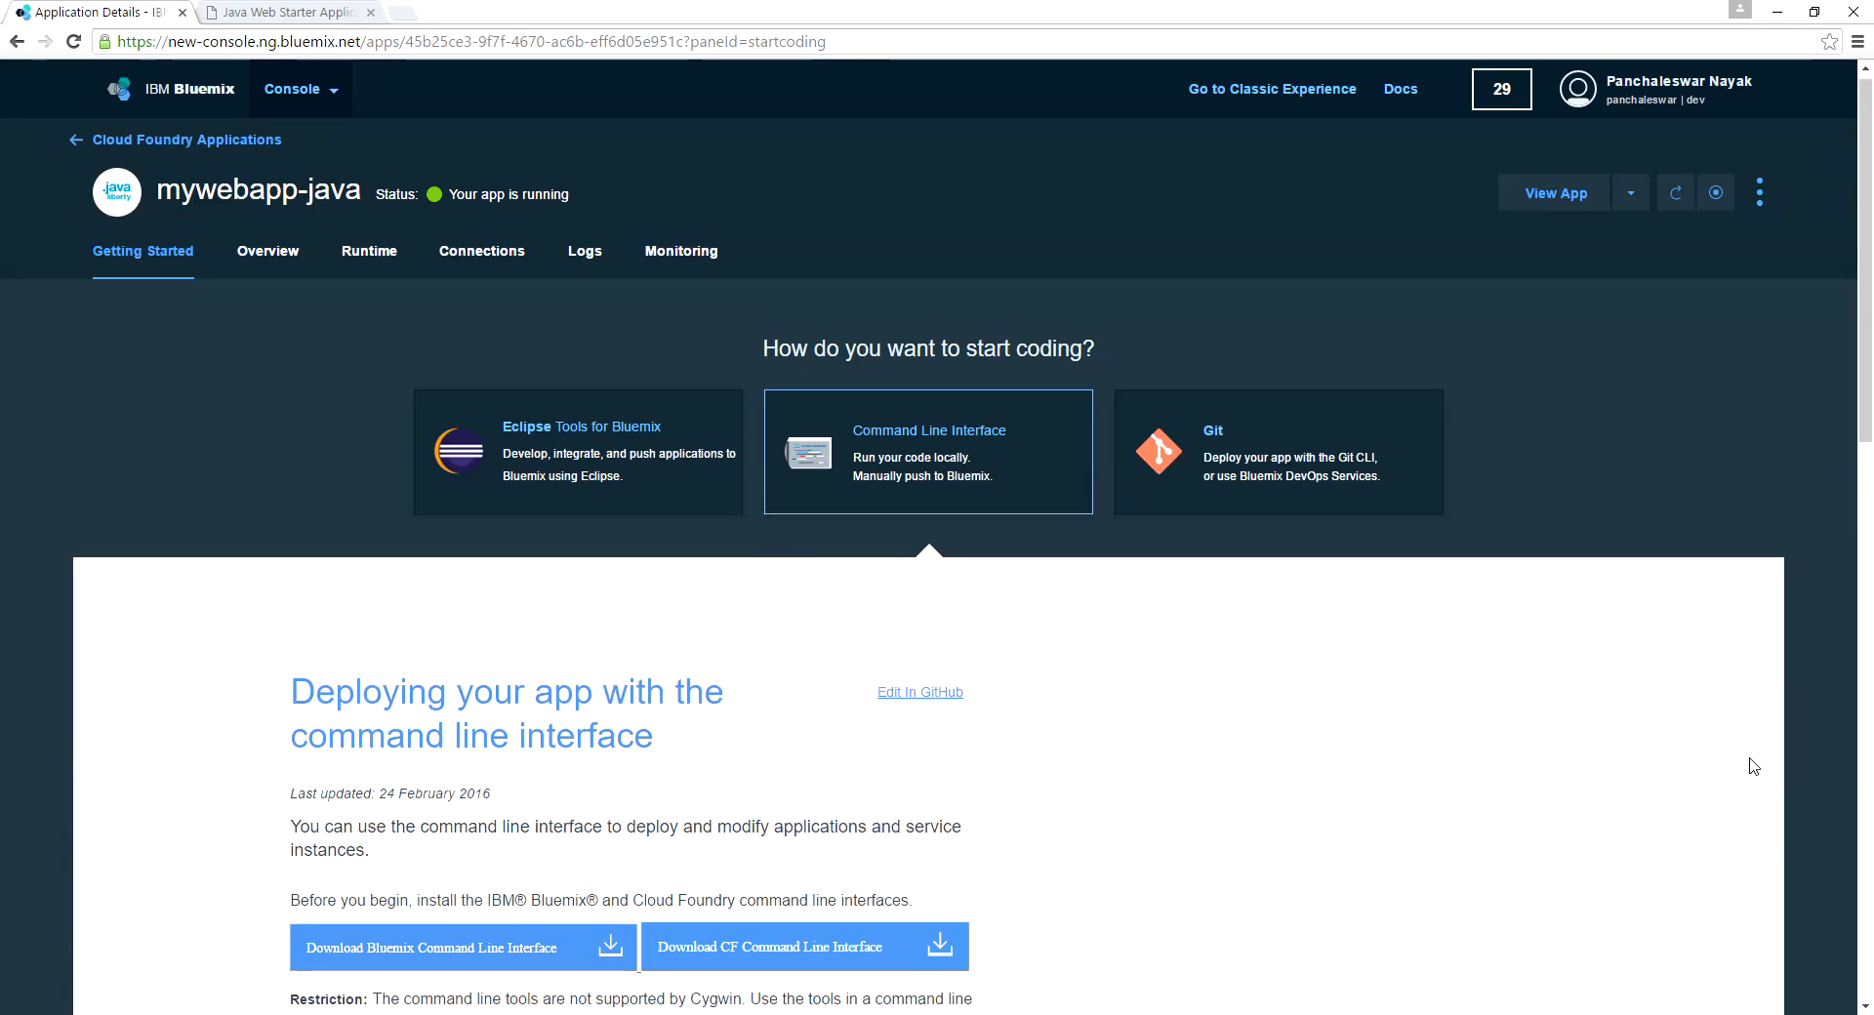
drag(1864, 435, 1863, 426)
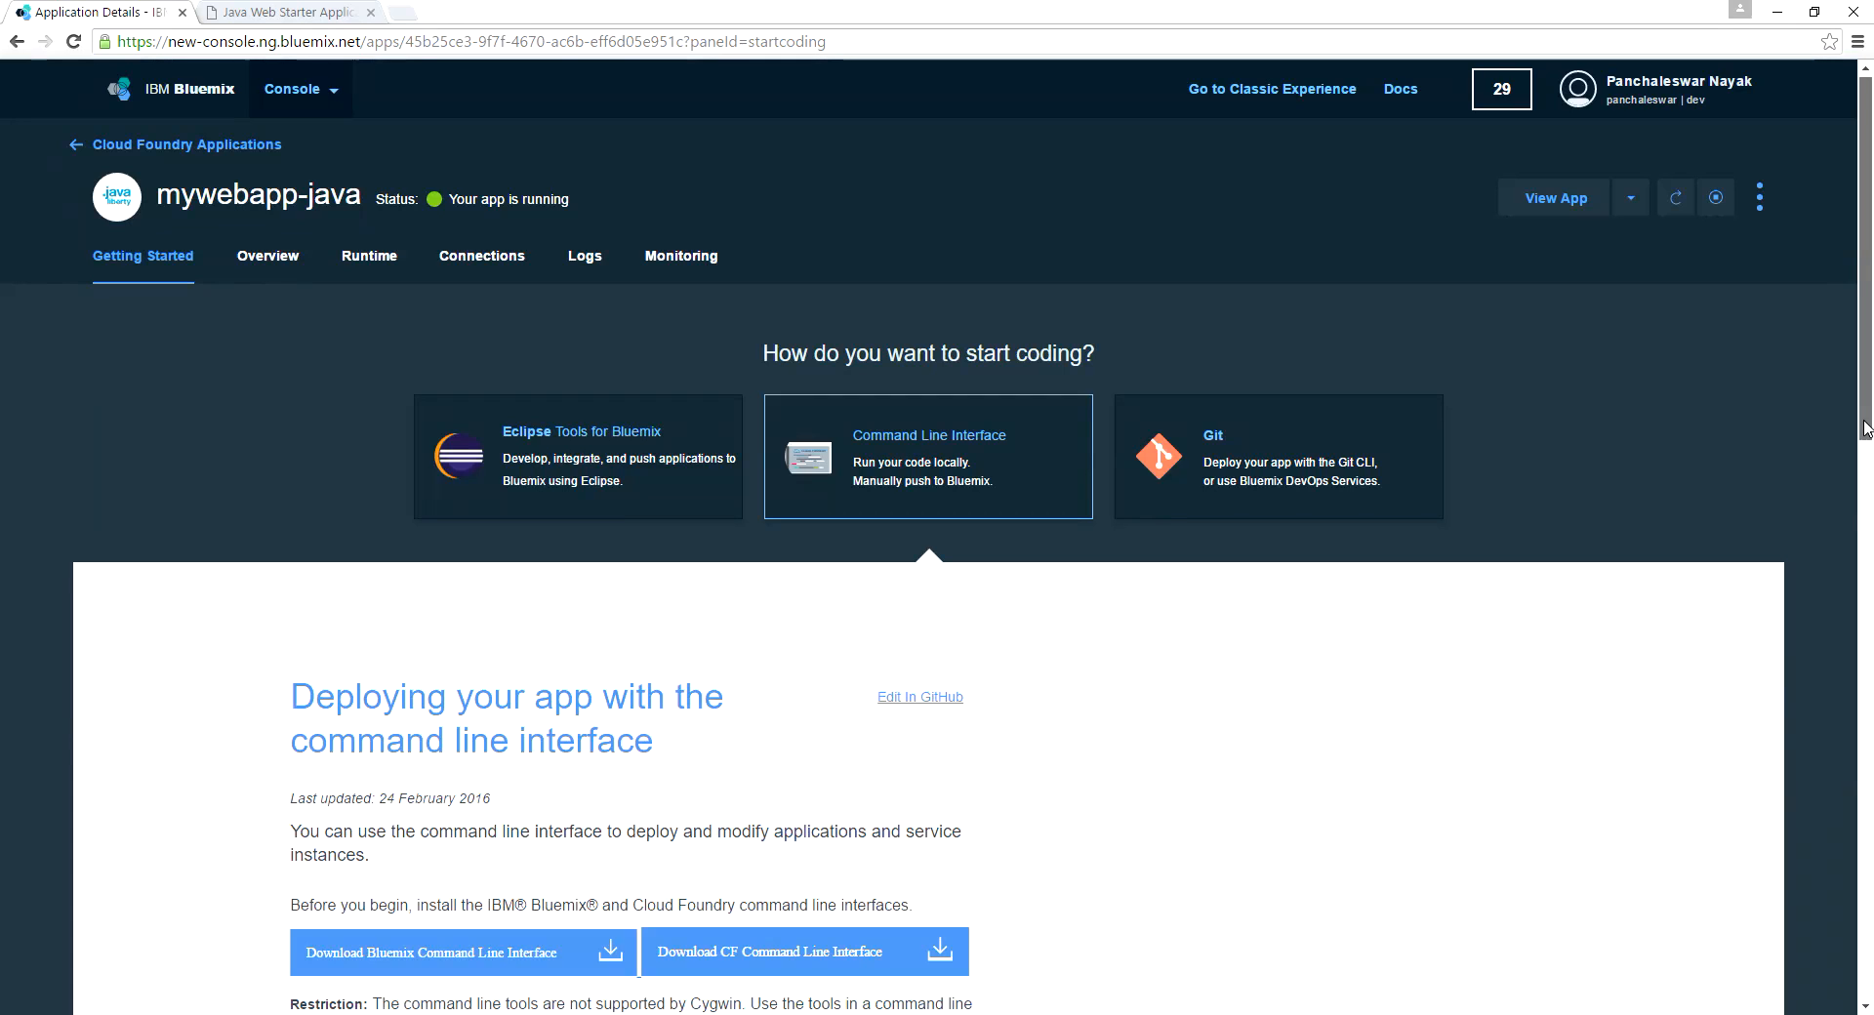
scroll(1864, 427, down, 3)
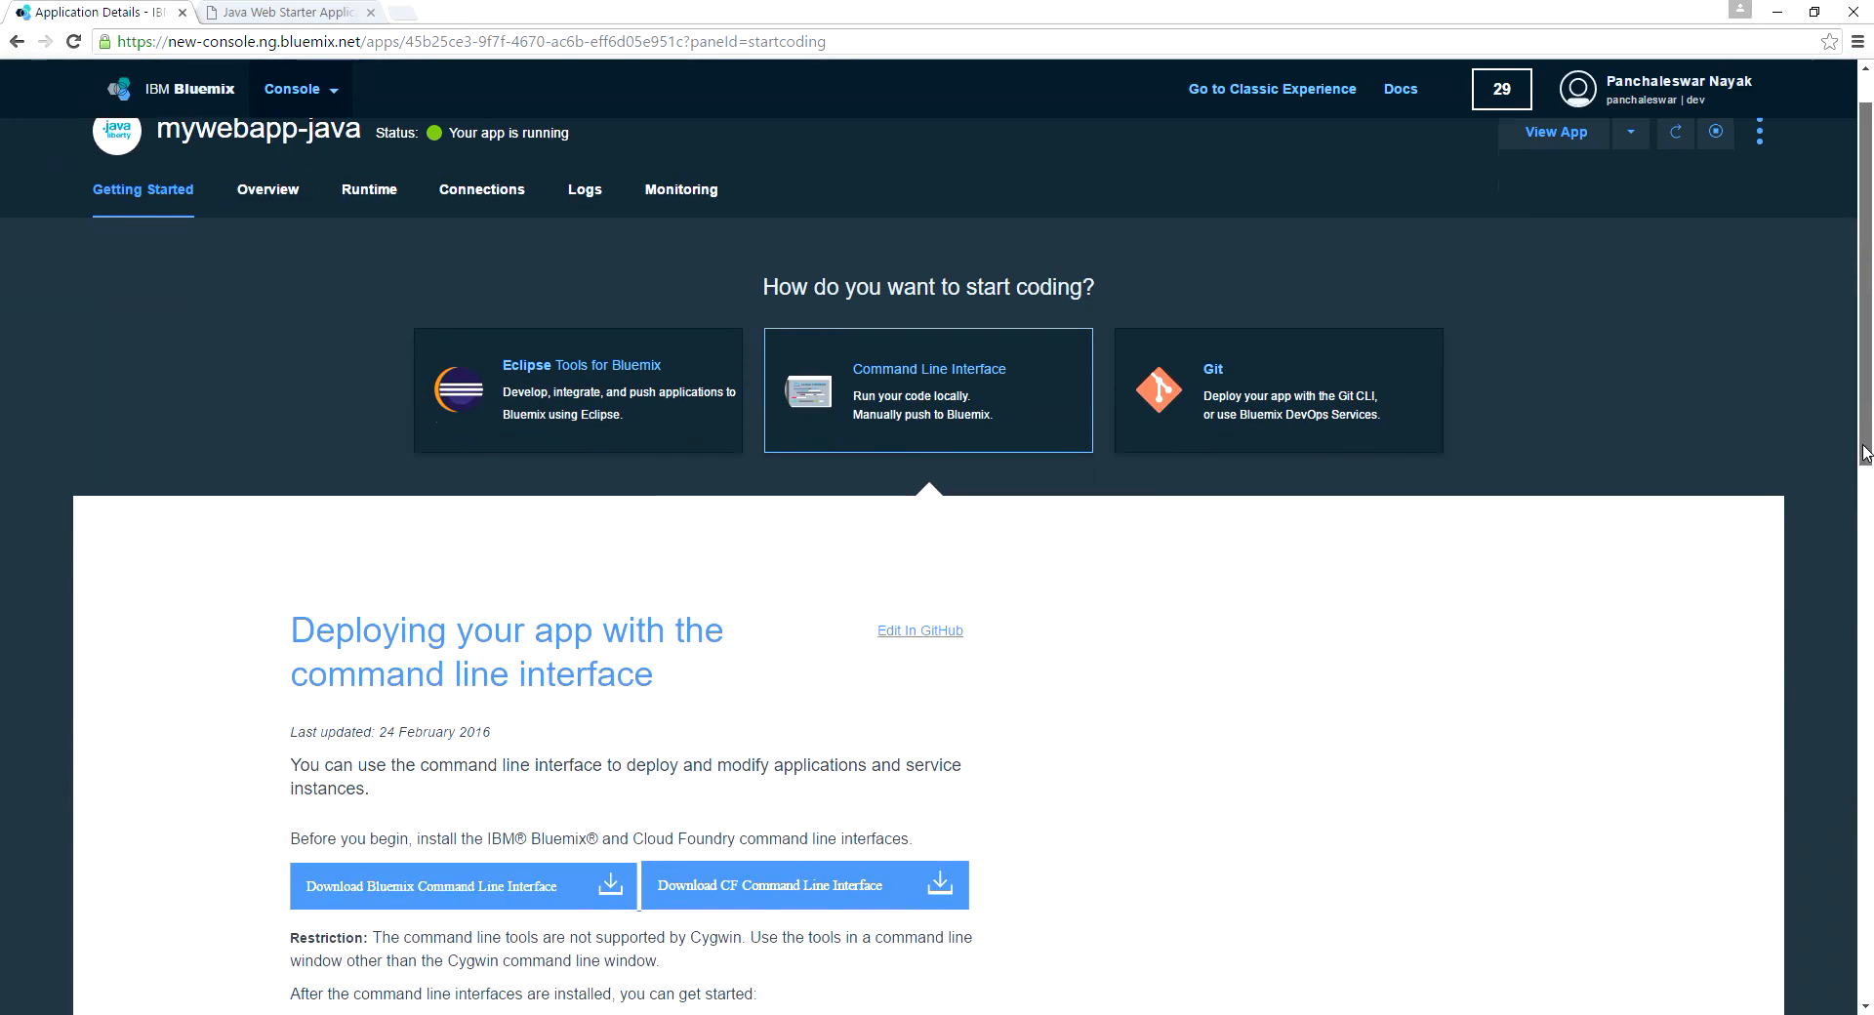
scroll(1867, 426, up, 3)
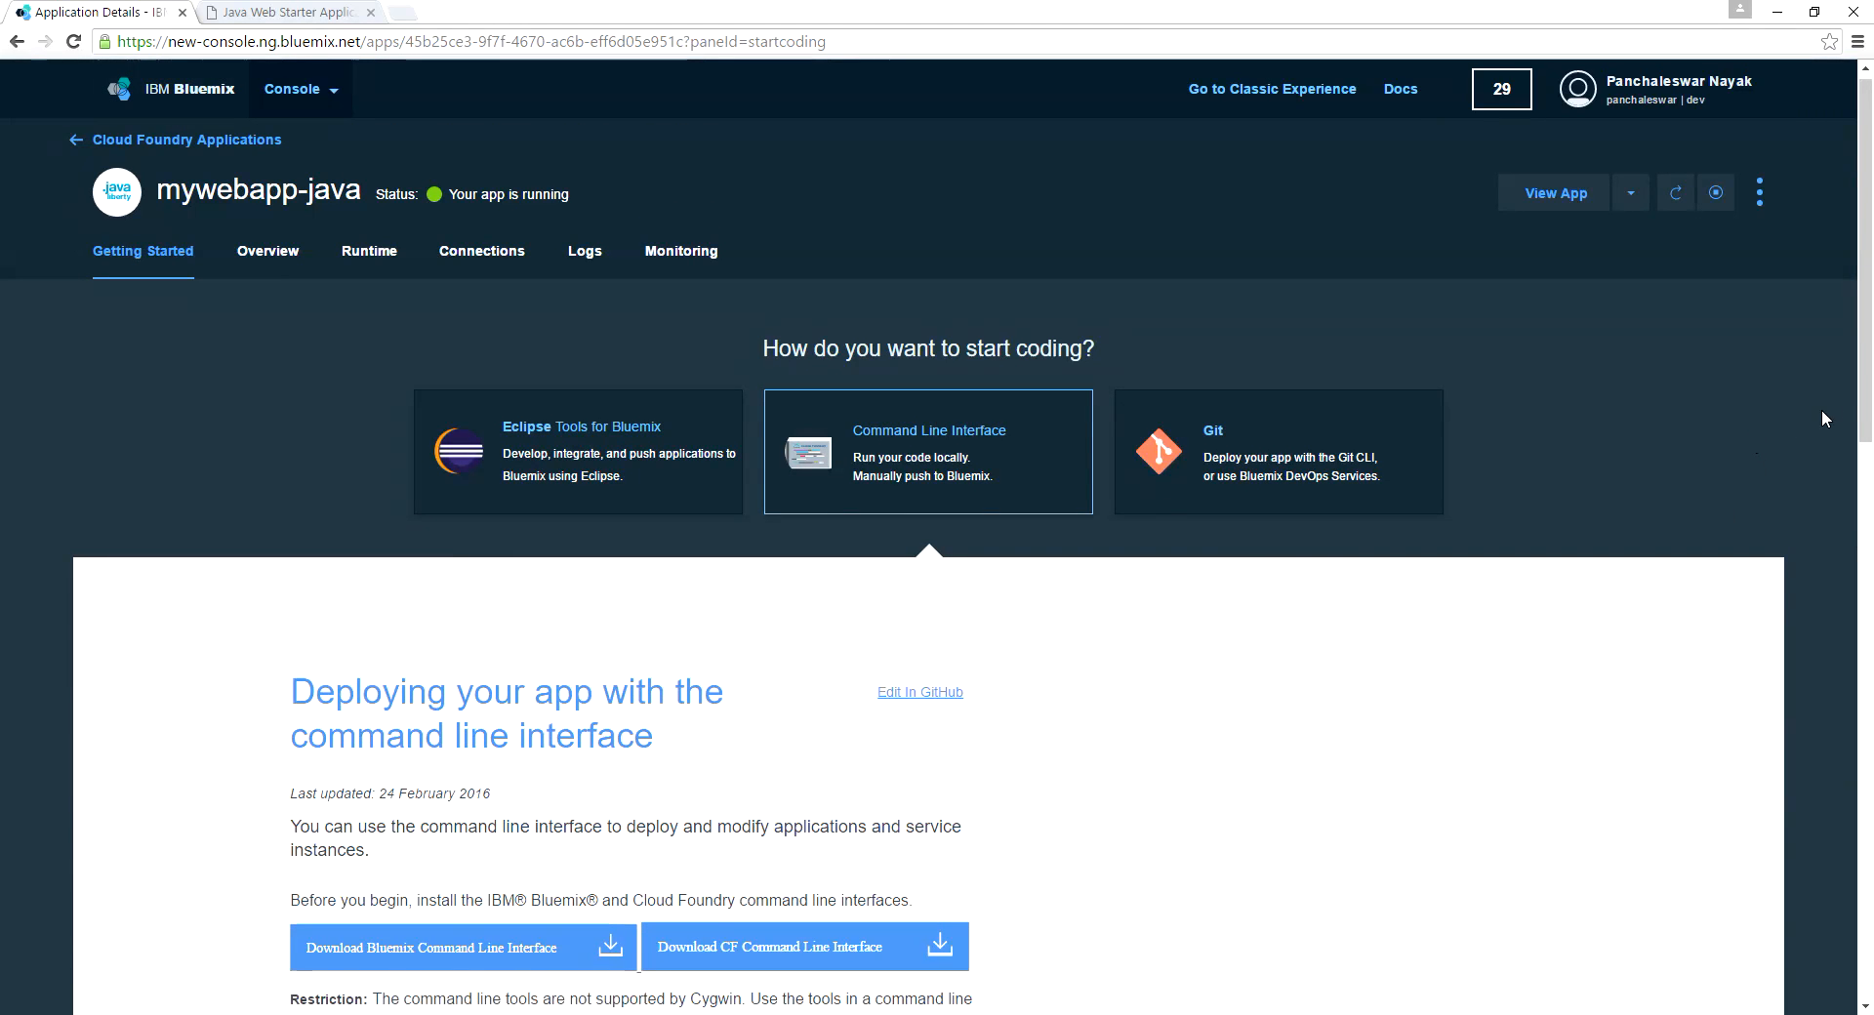
drag(1864, 406, 1870, 452)
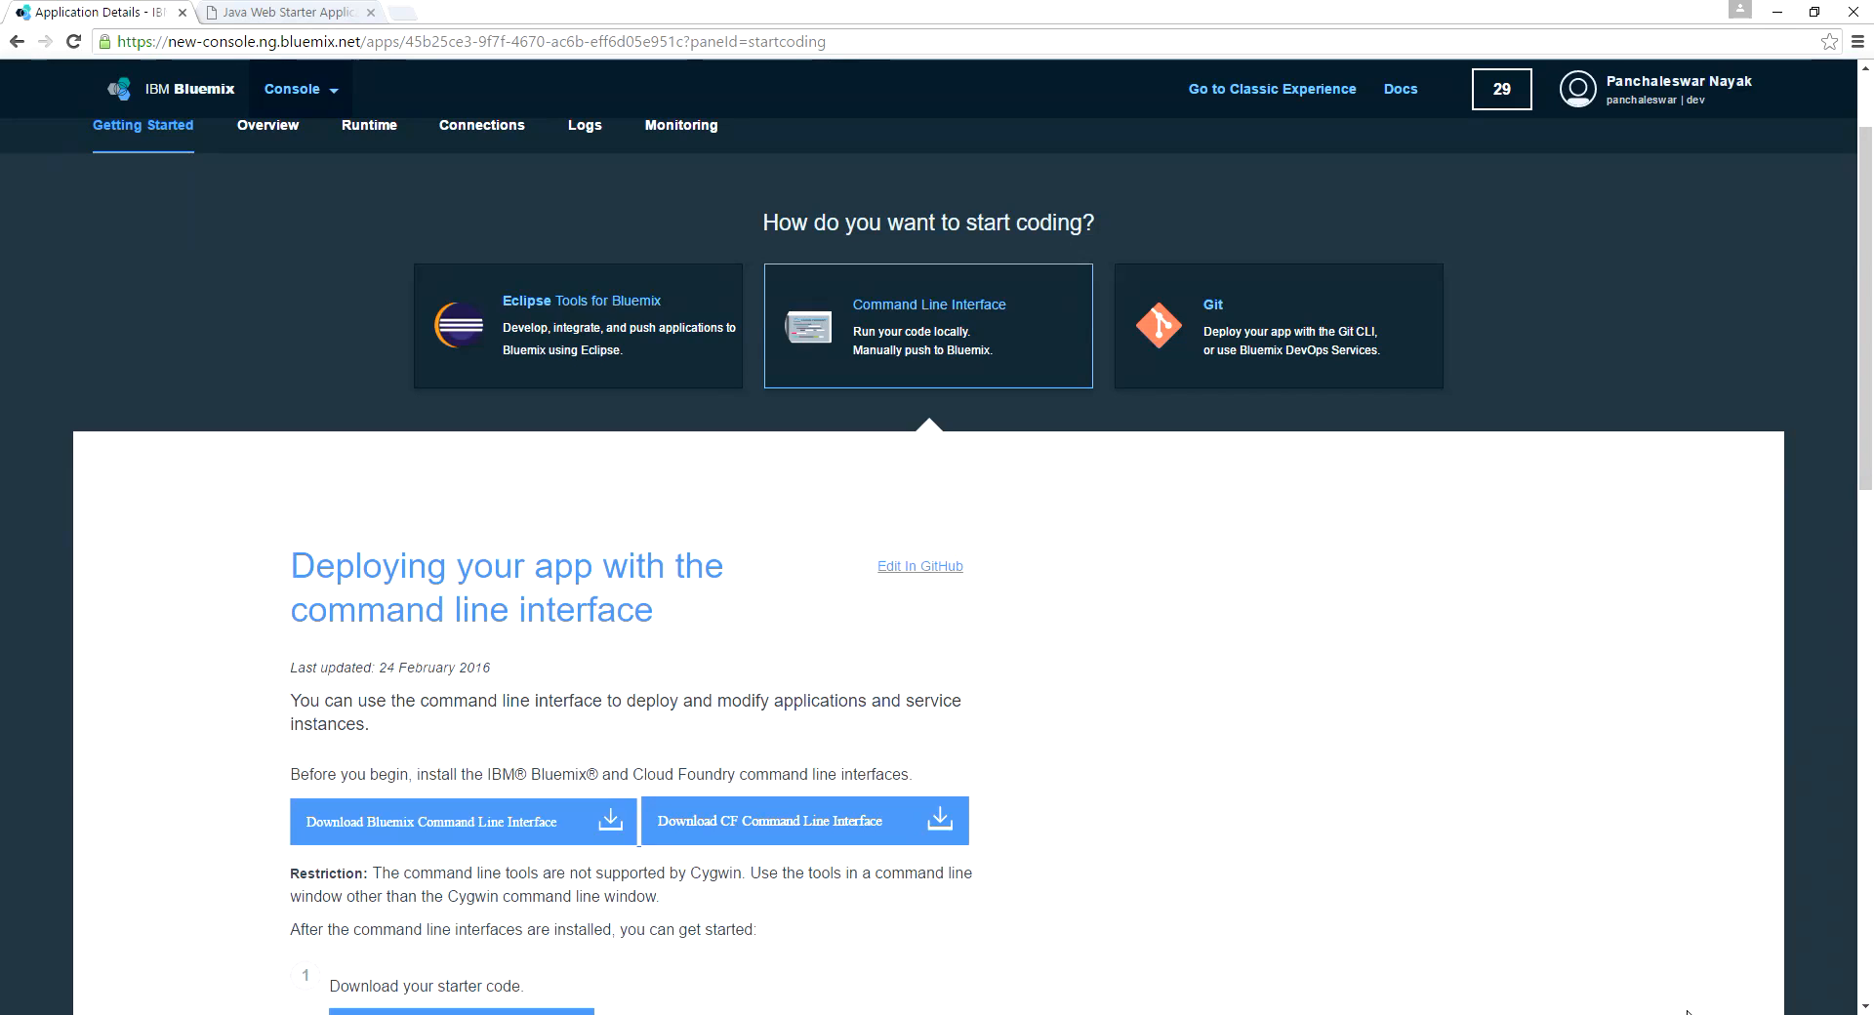
scroll(1686, 1010, down, 13)
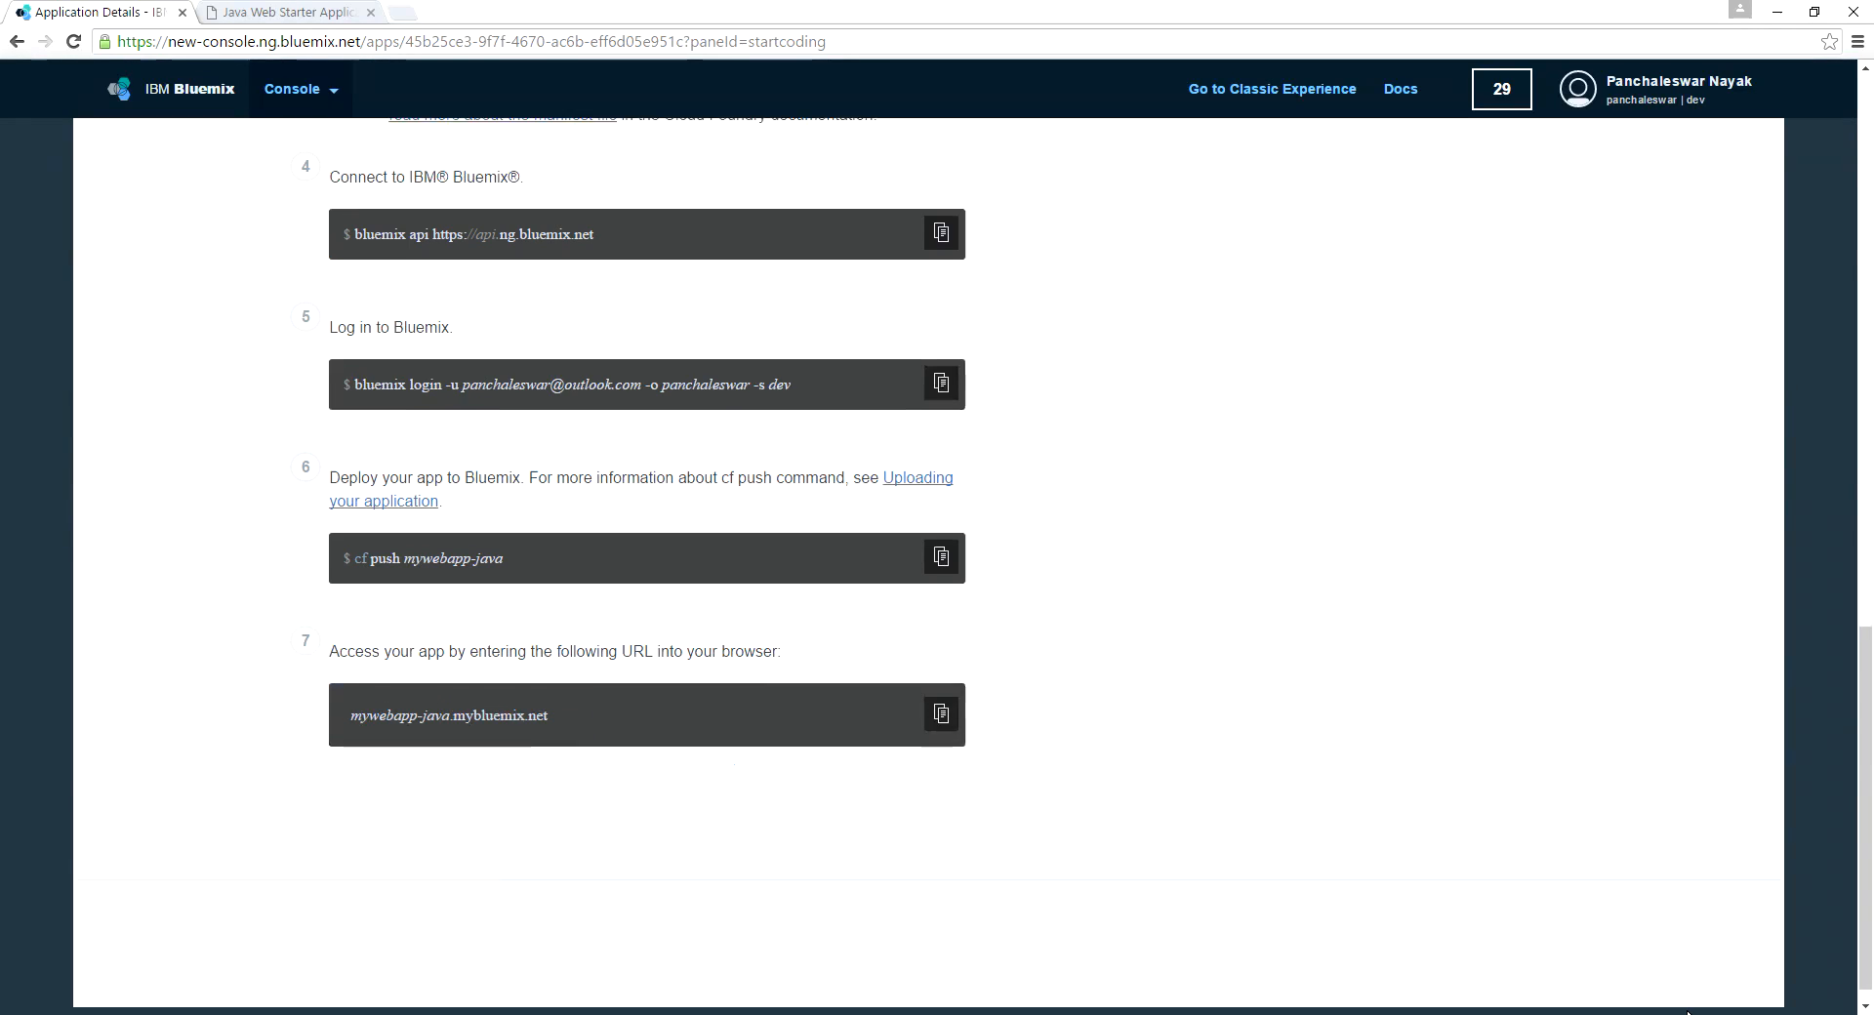
click(1687, 1012)
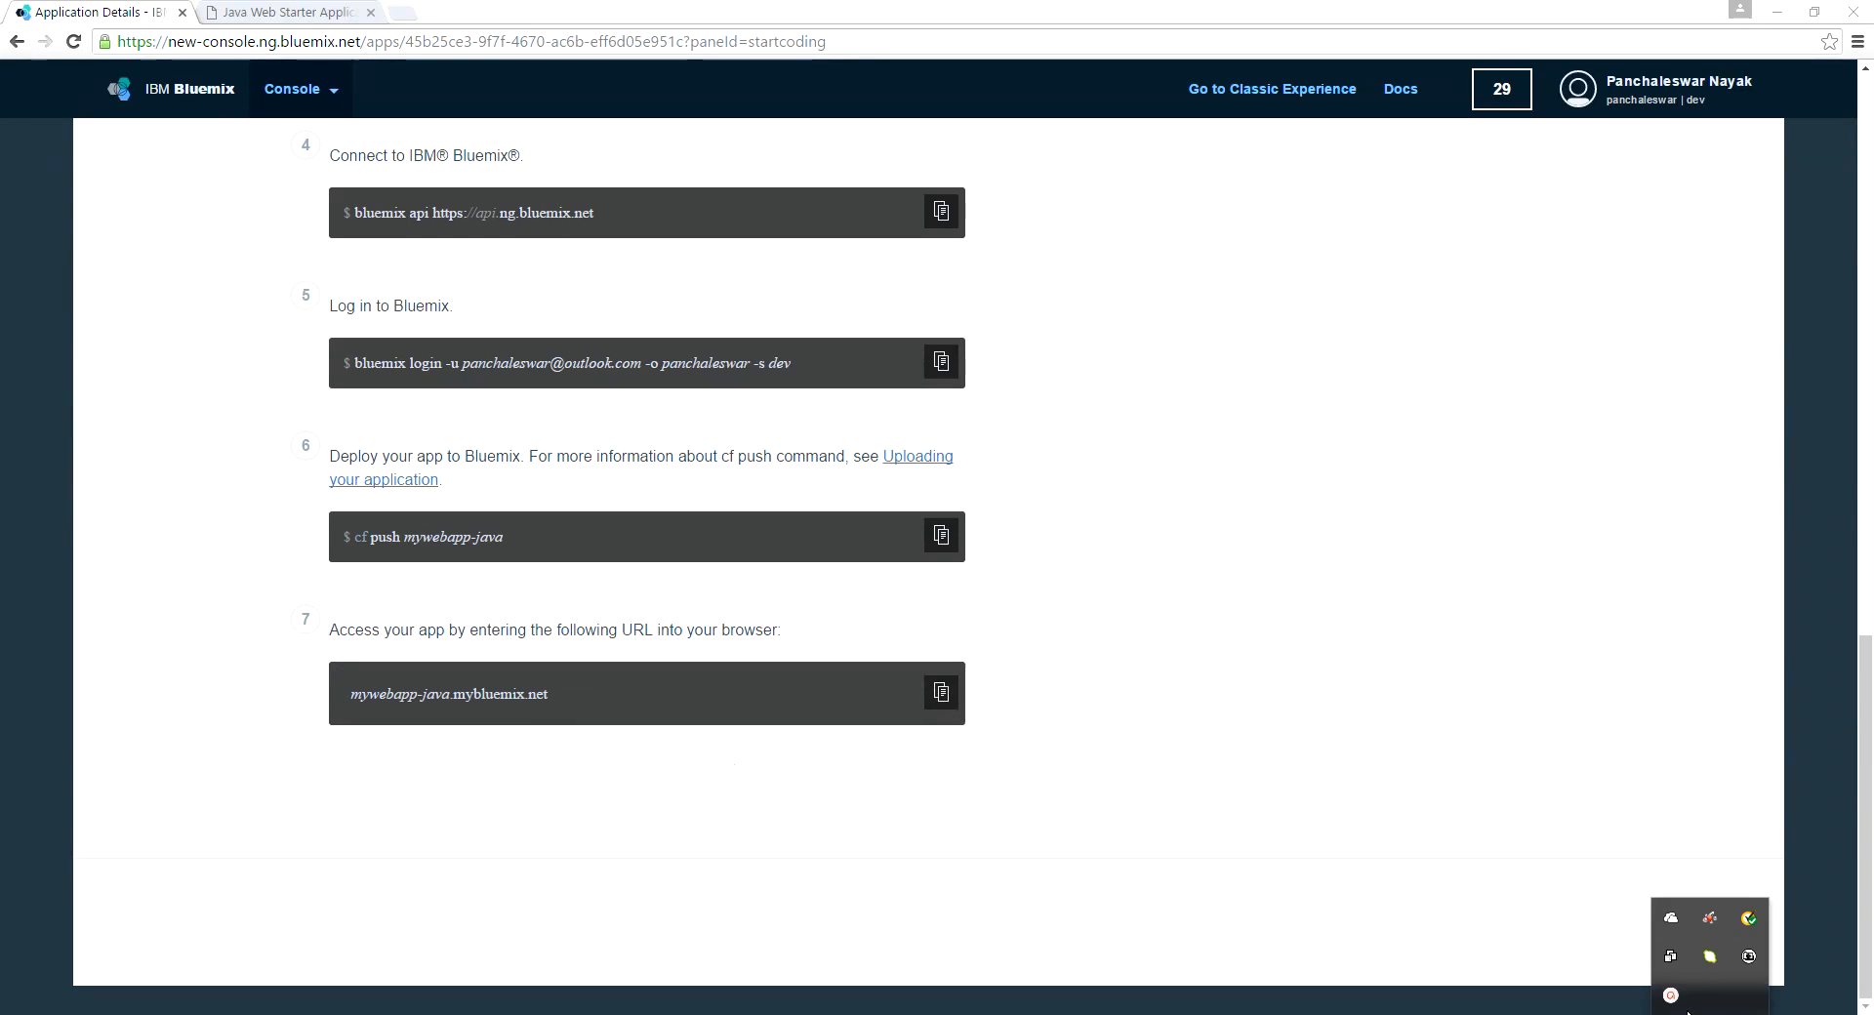